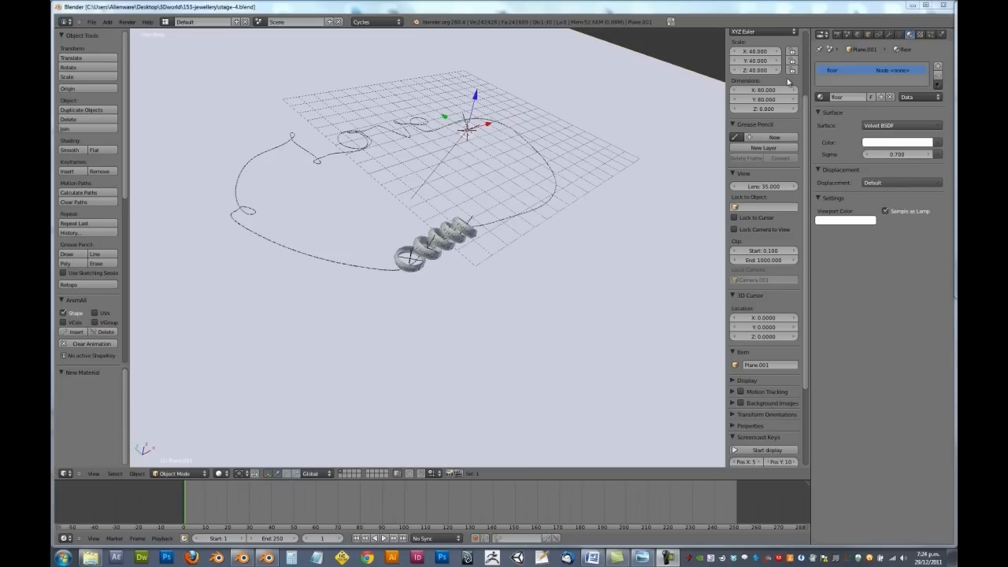
# Step: Switch the world background colour input to an Environment Texture
pyautogui.click(857, 35)
pyautogui.click(895, 113)
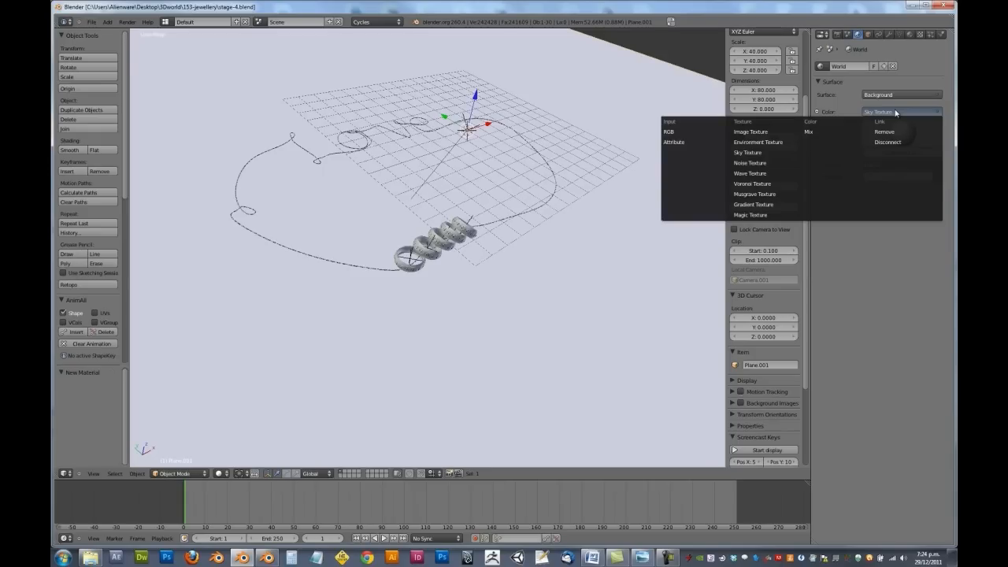
pyautogui.click(880, 121)
pyautogui.click(878, 112)
pyautogui.click(773, 143)
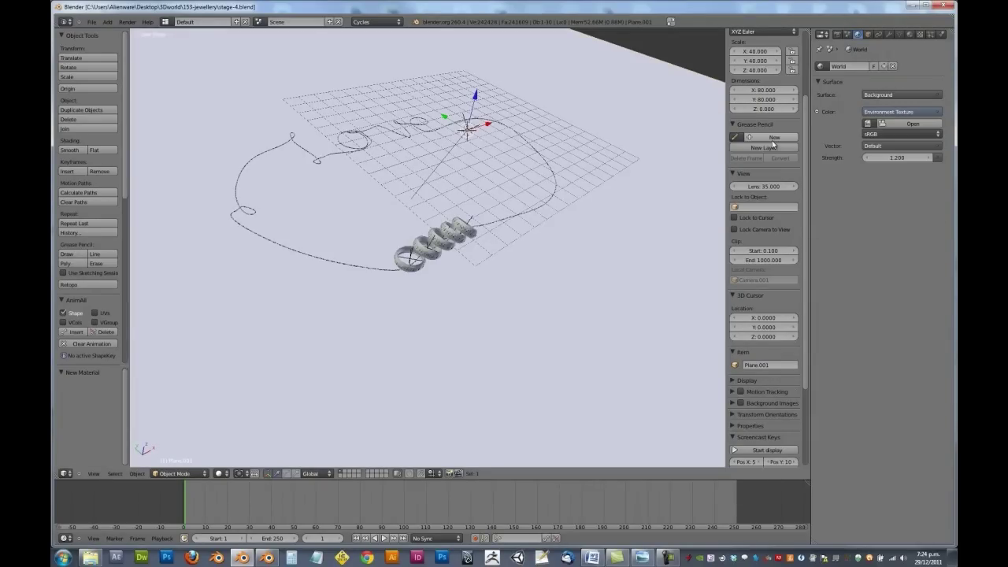
# Step: Load Fh_HDRI-Pack1-02.hdr from the HDRI Map Pack 01 folder and set strength to 2
pyautogui.click(867, 124)
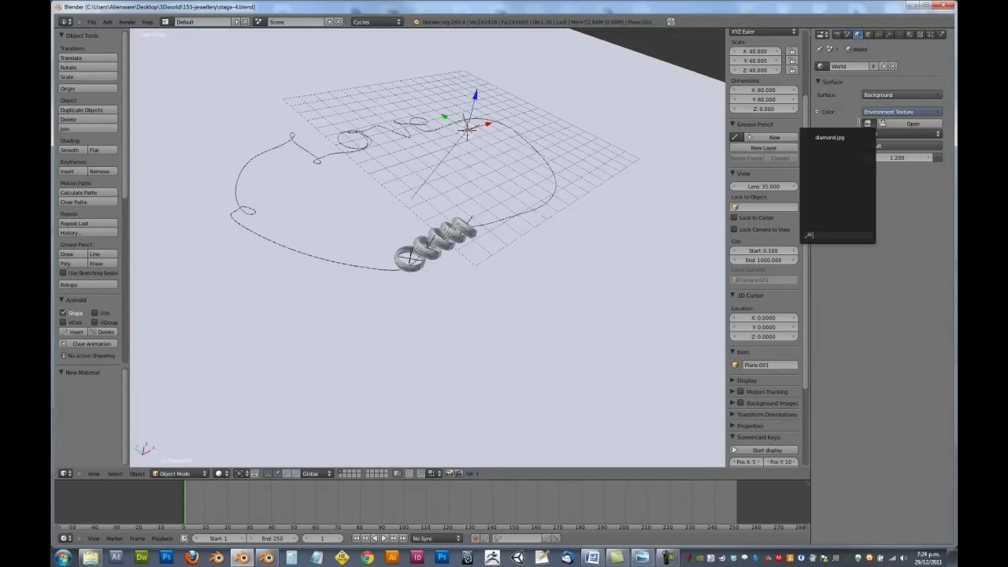
pyautogui.click(912, 123)
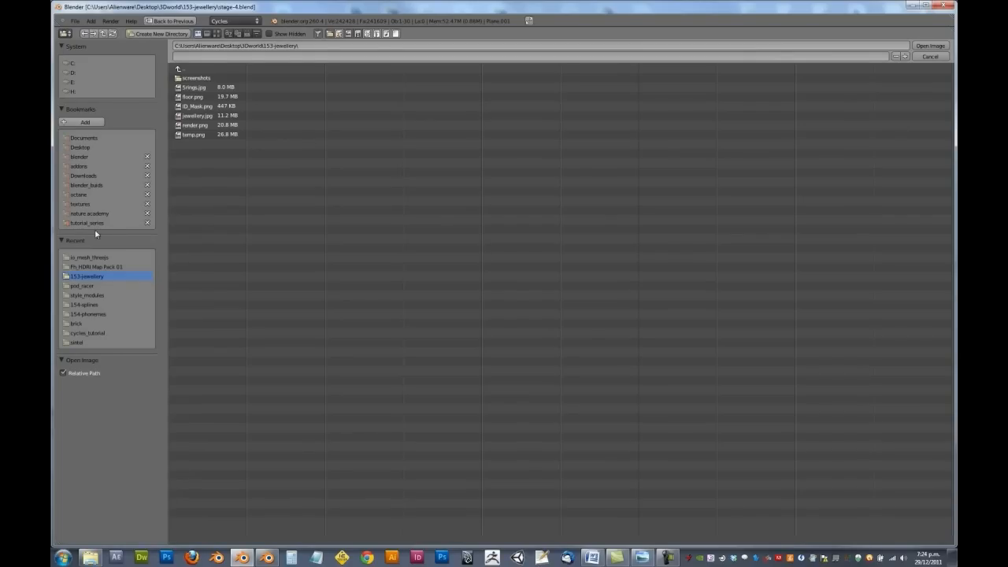
pyautogui.click(100, 268)
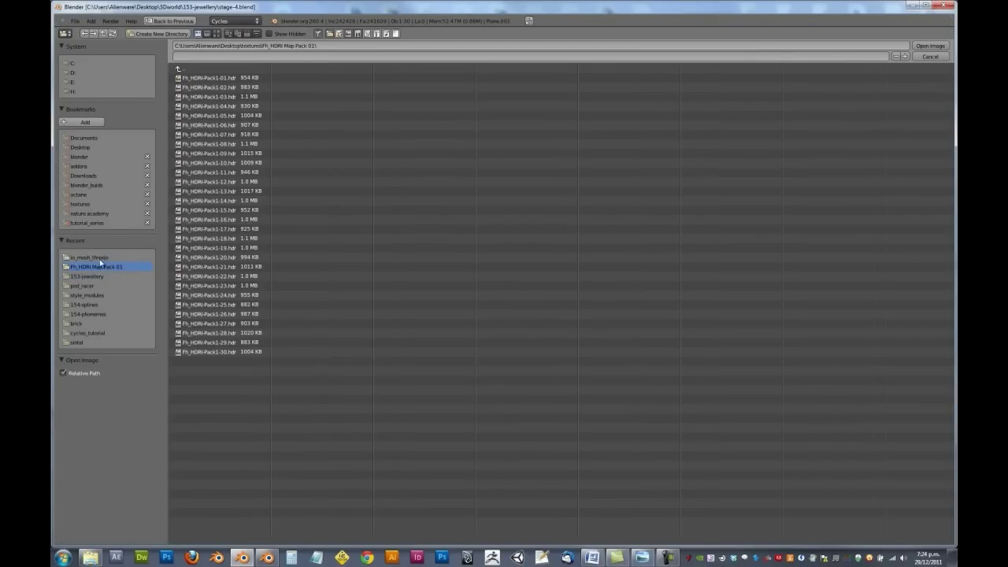
pyautogui.click(240, 88)
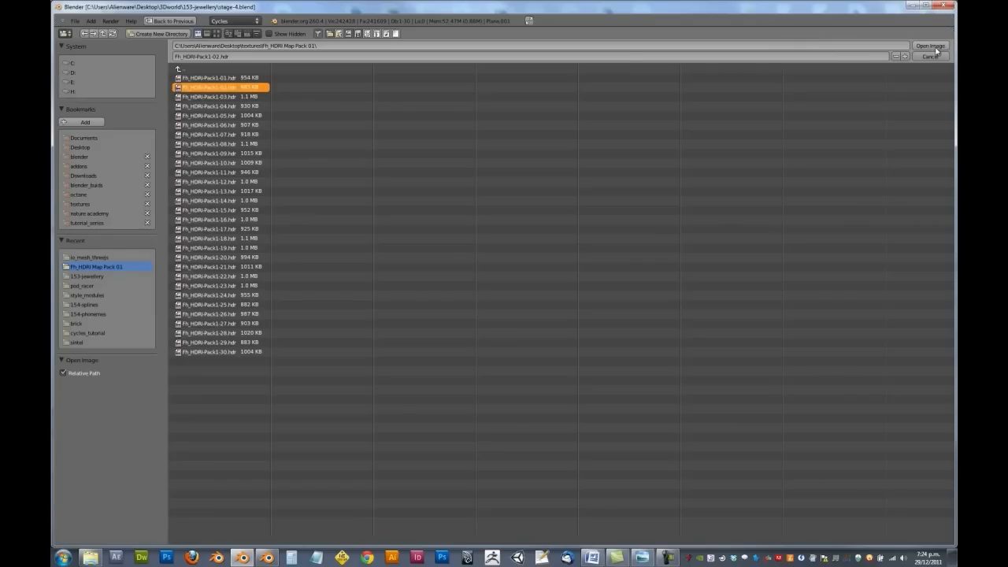
pyautogui.click(933, 48)
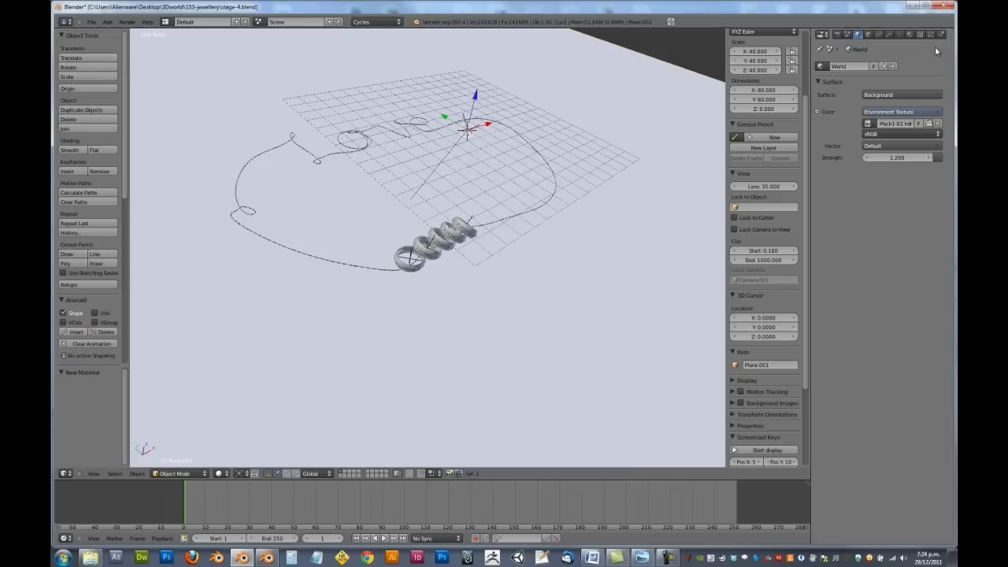
pyautogui.click(895, 158)
pyautogui.write('2')
pyautogui.press('Return')
# Step: Split off a second view and turn it into a Node Editor showing the world's node tree
pyautogui.moveTo(808, 29); pyautogui.dragTo(708, 230)
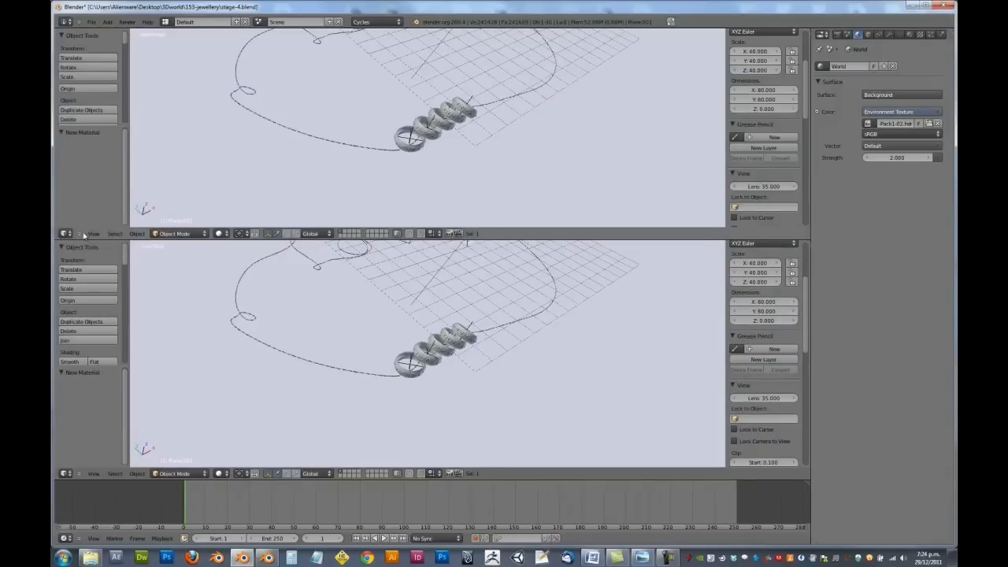
pyautogui.click(67, 233)
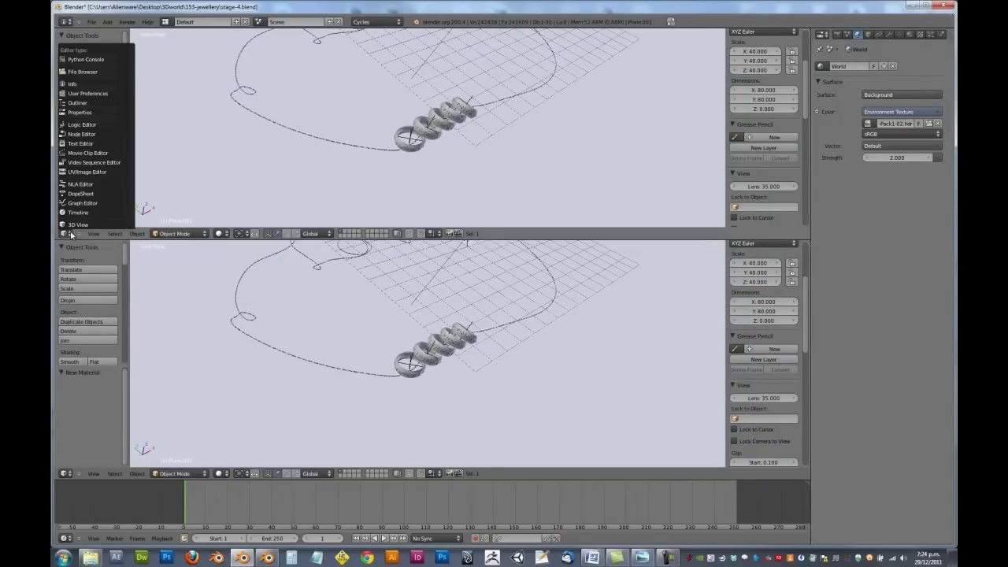
pyautogui.click(92, 135)
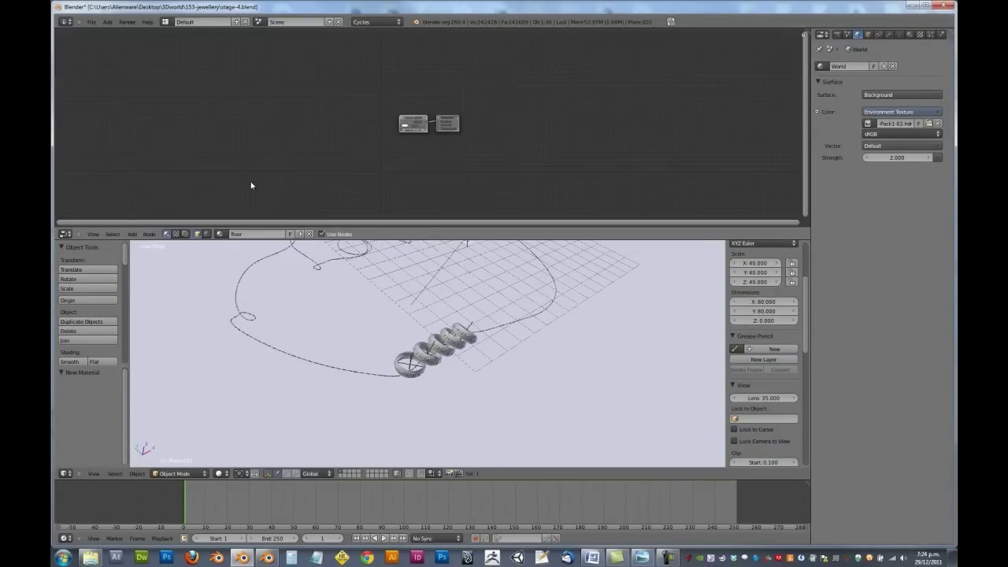
pyautogui.click(208, 234)
pyautogui.scroll(6, 335, 108)
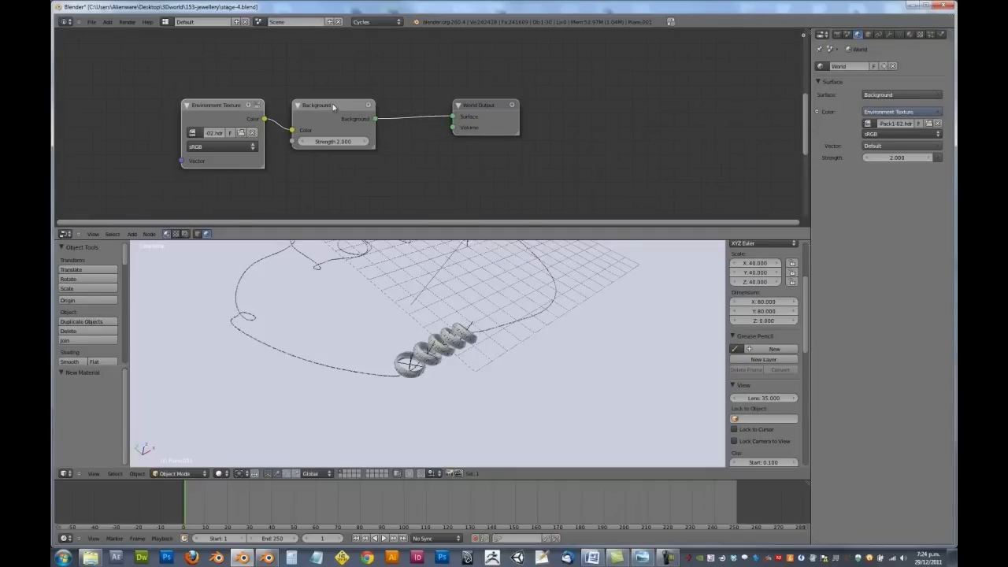
# Step: Insert an RGB to BW node on the Environment Texture–Background link, then rejoin the views
pyautogui.moveTo(335, 108); pyautogui.dragTo(381, 108)
pyautogui.moveTo(227, 111); pyautogui.dragTo(119, 90)
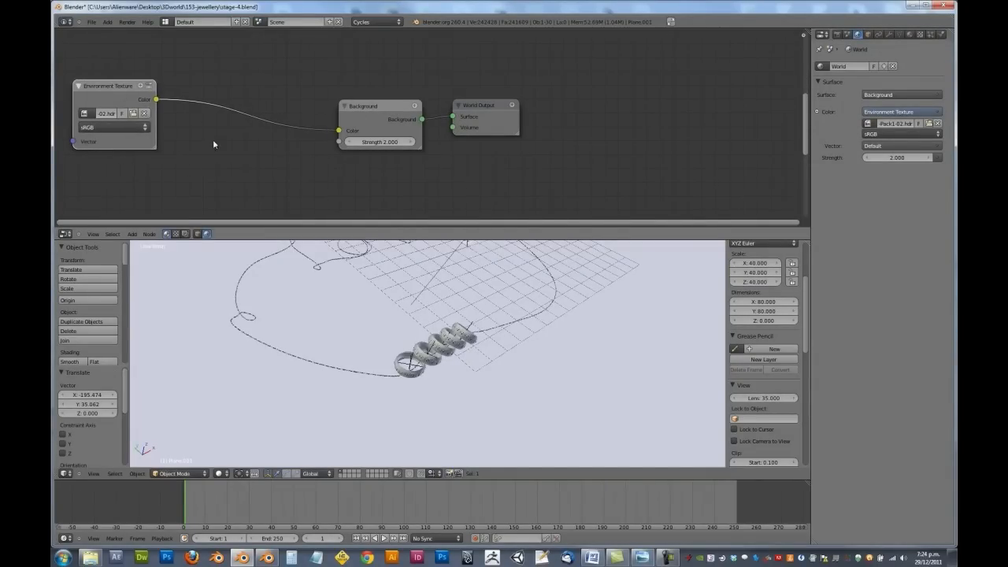
pyautogui.hotkey('shift', 'a')
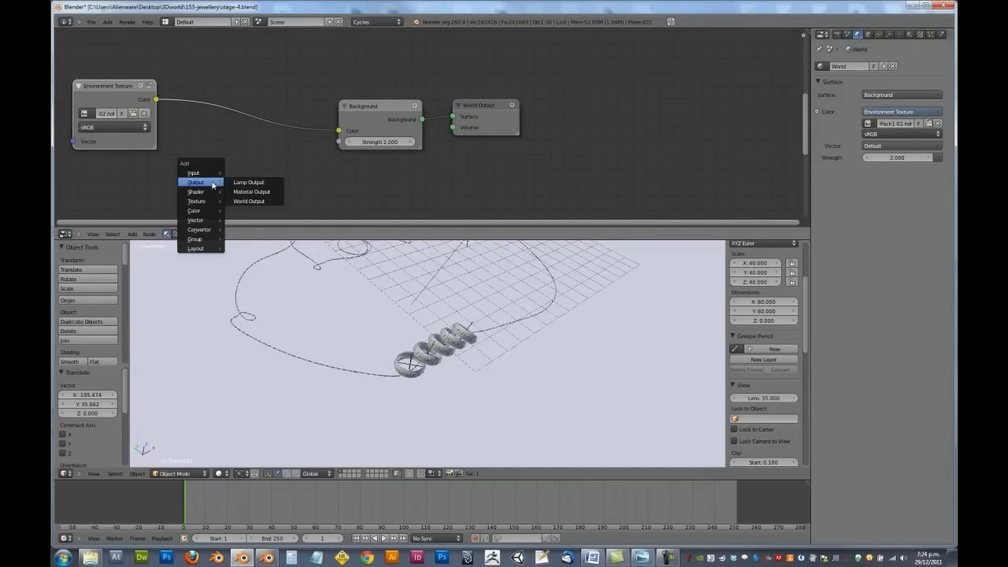
pyautogui.moveTo(199, 229)
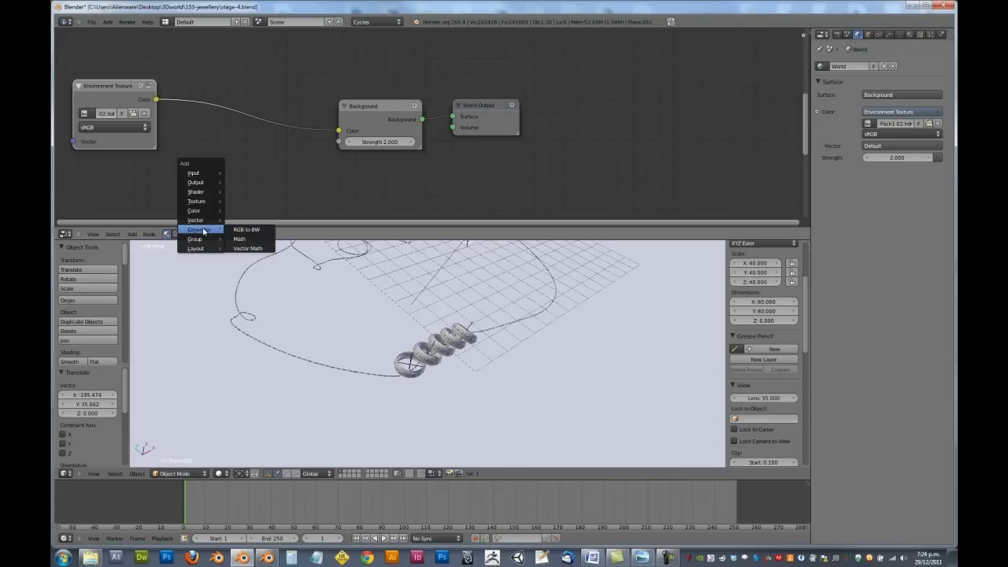
pyautogui.click(269, 229)
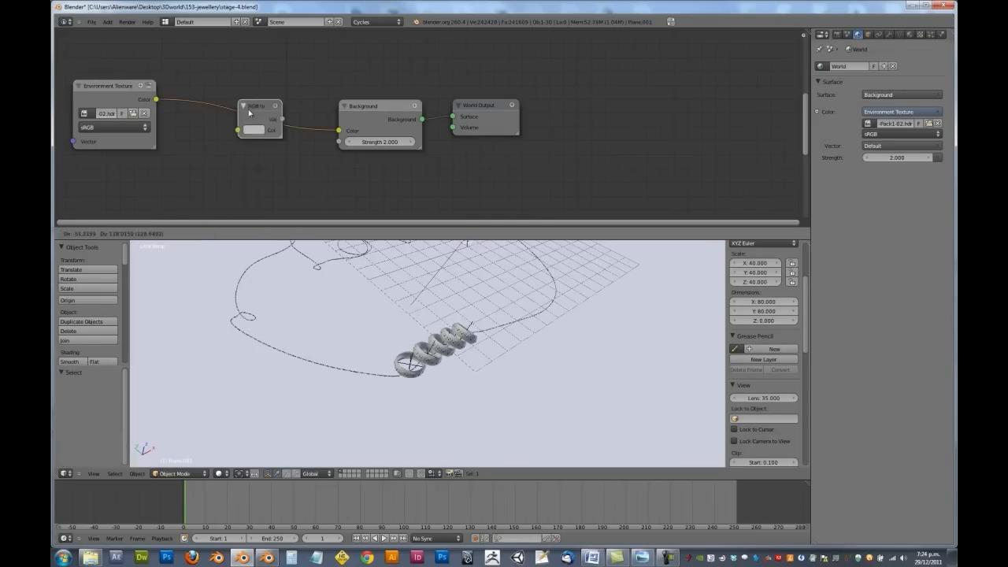
pyautogui.click(250, 109)
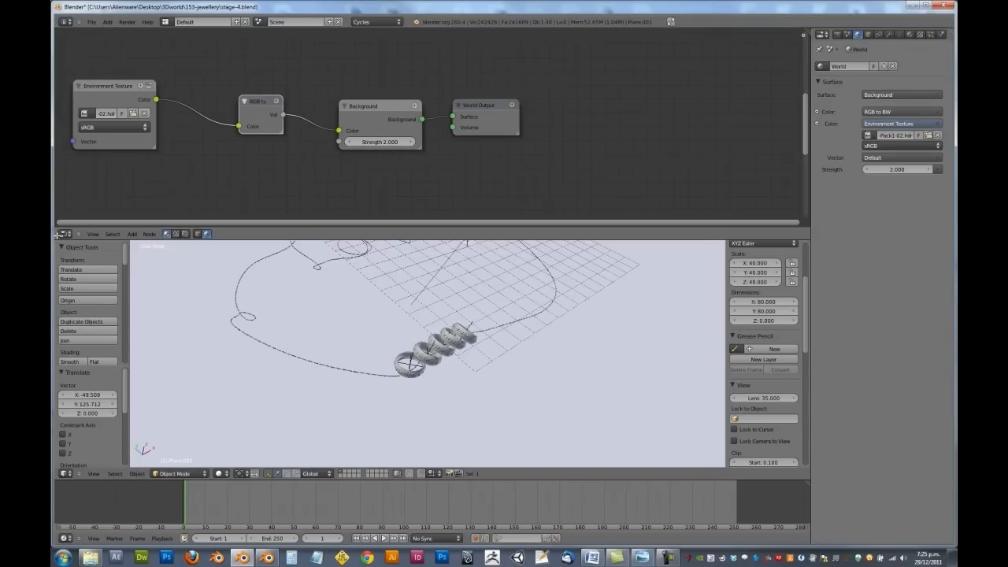
pyautogui.moveTo(56, 235)
pyautogui.mouseDown()
pyautogui.moveTo(66, 222)
pyautogui.moveTo(344, 246)
pyautogui.mouseUp()
pyautogui.moveTo(437, 273); pyautogui.dragTo(413, 215, button='middle')
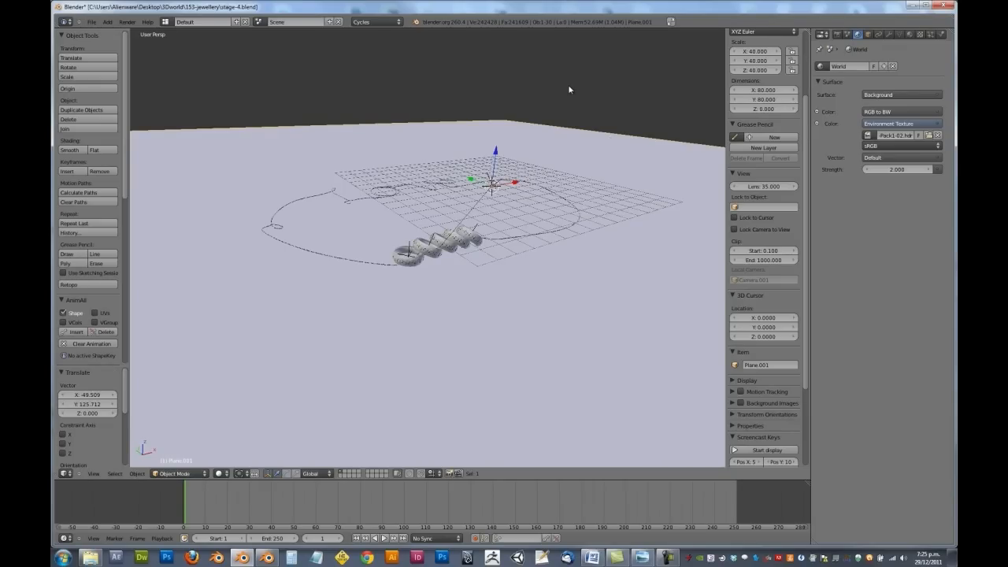
# Step: Add a plane and raise it about 2.9 units along the Z axis
pyautogui.moveTo(498, 208); pyautogui.dragTo(471, 235, button='middle')
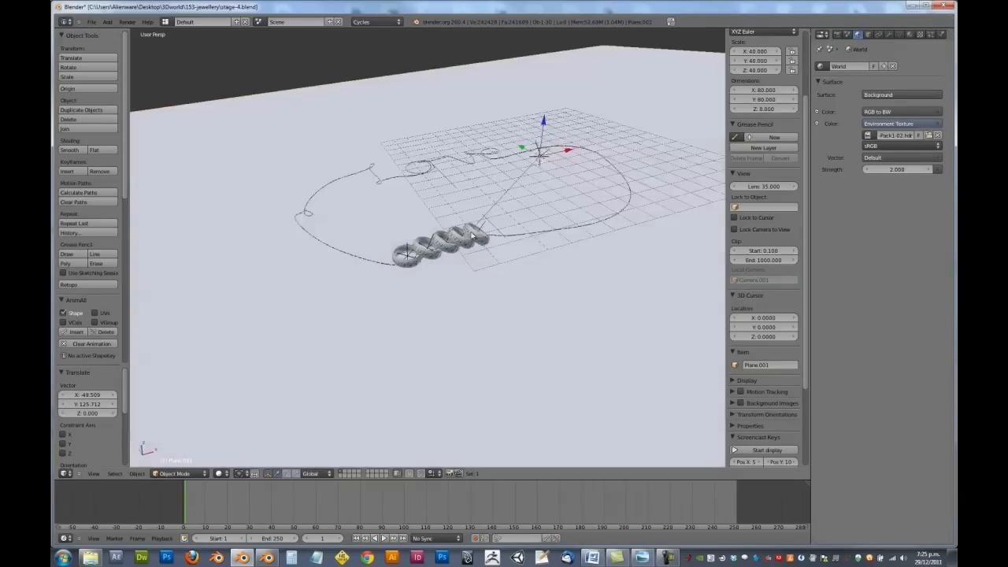
pyautogui.scroll(-3, 471, 234)
pyautogui.hotkey('shift', 'a')
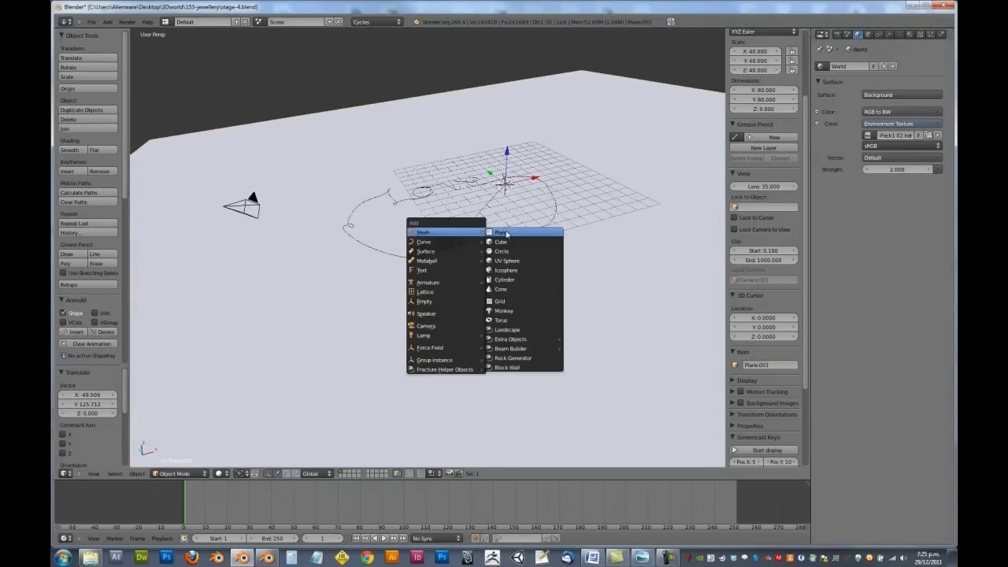
pyautogui.click(507, 234)
pyautogui.scroll(5, 507, 234)
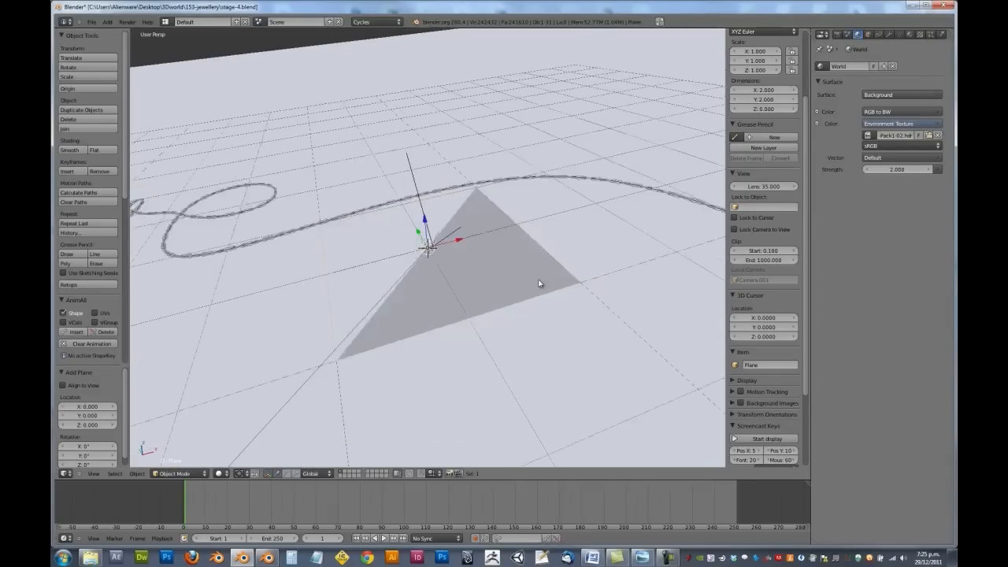
pyautogui.scroll(-4, 504, 244)
pyautogui.scroll(-2, 472, 236)
pyautogui.press('g')
pyautogui.press('z')
pyautogui.click(449, 215)
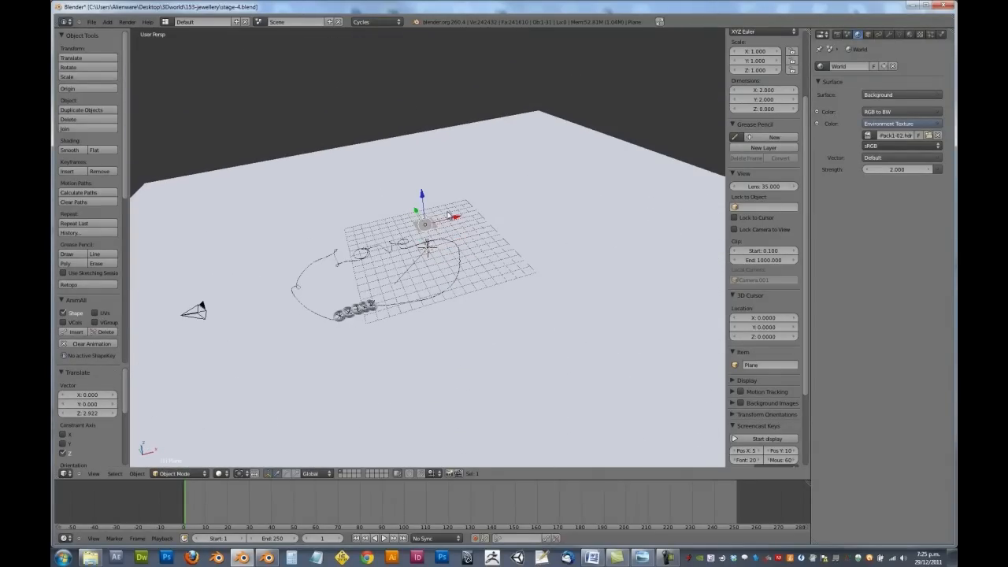
# Step: Rotate the plane 90° on X, then 45°, -180° and 90° around the Z axis
pyautogui.press('r')
pyautogui.press('x')
pyautogui.press('9')
pyautogui.press('0')
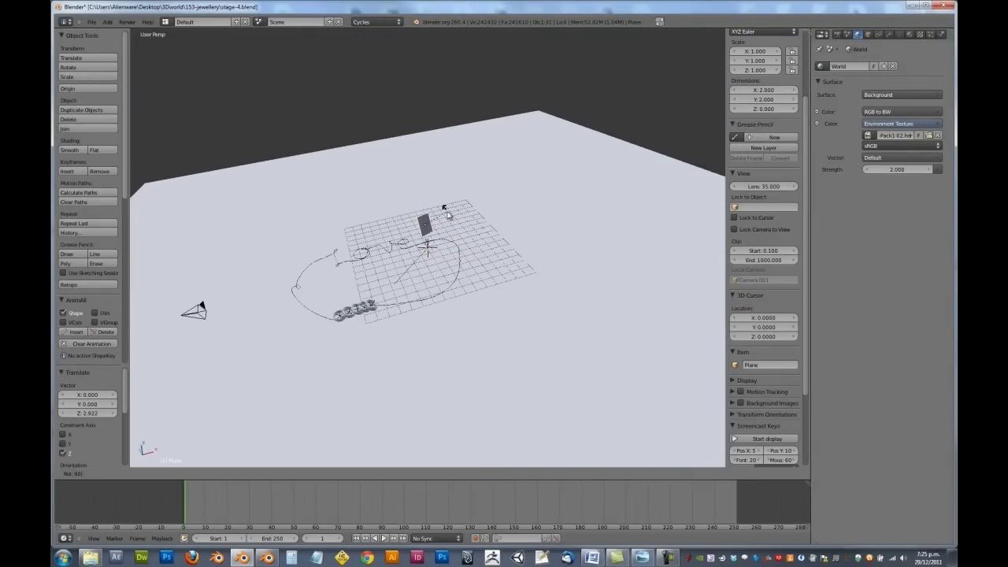
pyautogui.press('x')
pyautogui.press('Return')
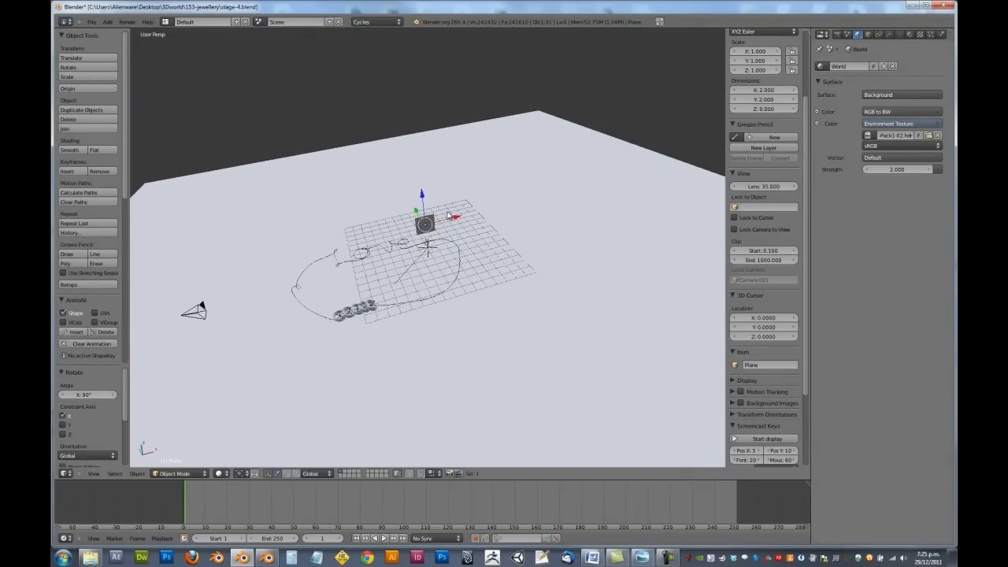
pyautogui.press('r')
pyautogui.press('z')
pyautogui.press('4')
pyautogui.press('5')
pyautogui.press('Return')
pyautogui.press('r')
pyautogui.press('z')
pyautogui.press('1')
pyautogui.press('8')
pyautogui.press('0')
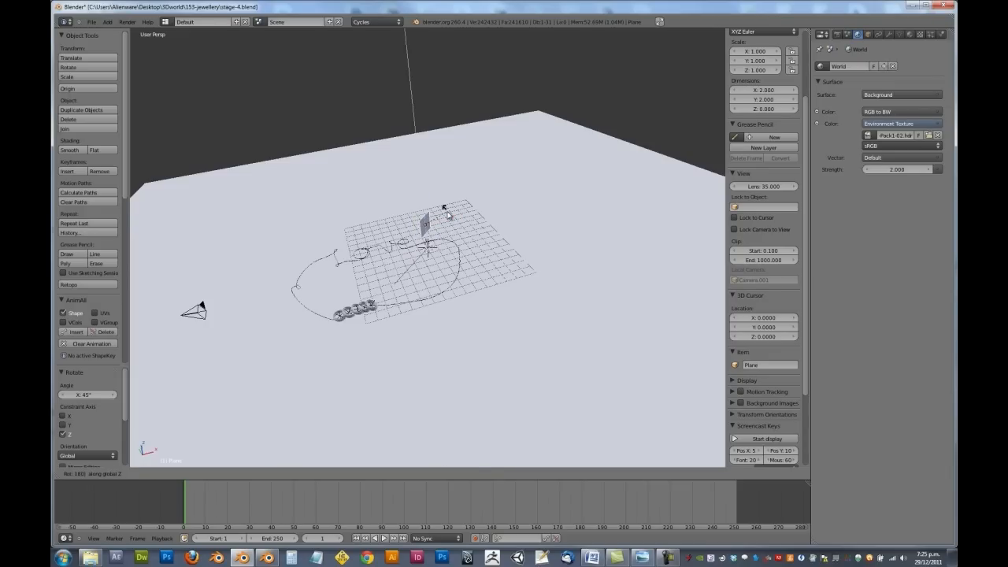
pyautogui.press('-')
pyautogui.press('Return')
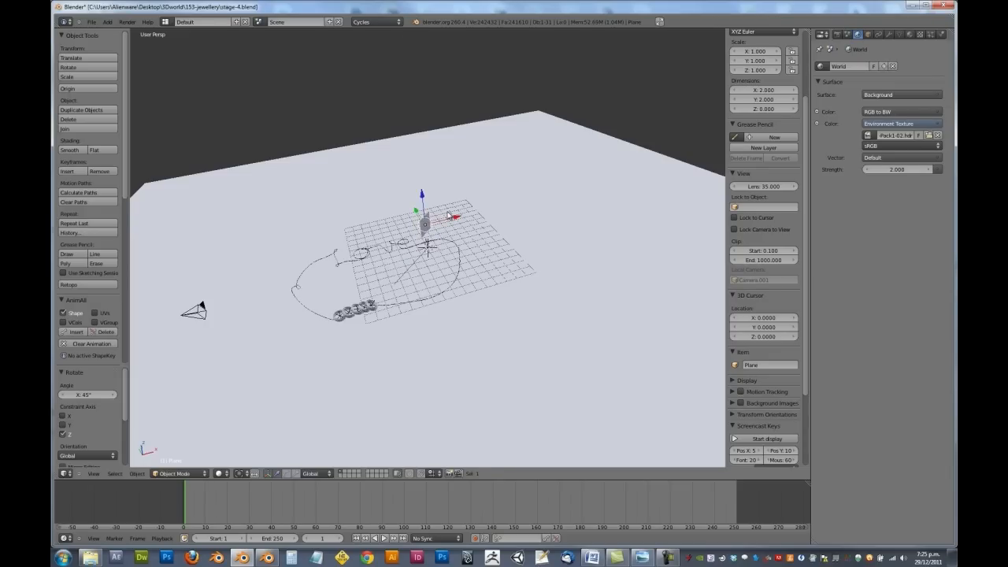
pyautogui.press('r')
pyautogui.press('z')
pyautogui.press('9')
pyautogui.press('0')
pyautogui.press('Return')
# Step: From top view move the plane, scale it to 3.36, then narrow it on Y into a rectangle
pyautogui.press('KP_7')
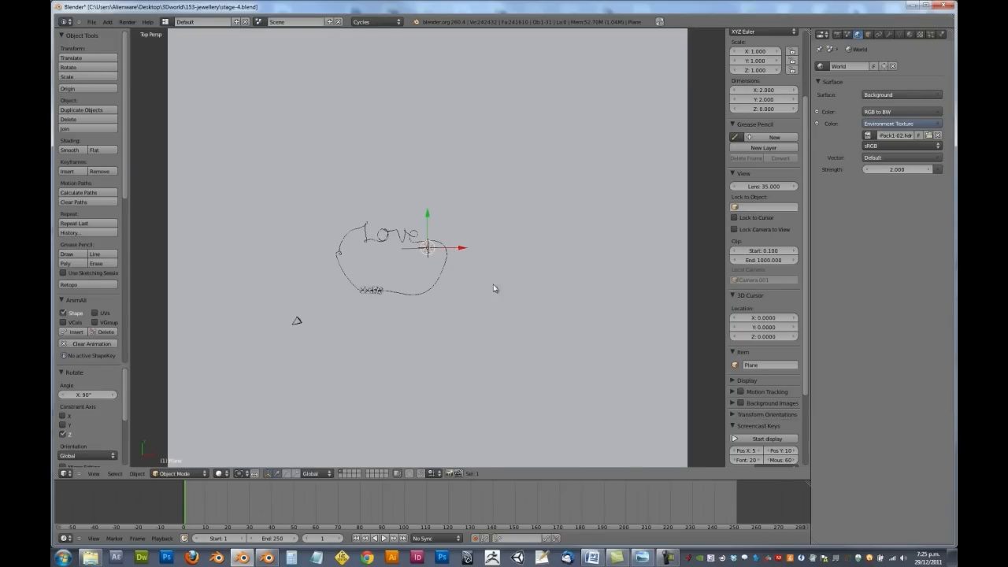
pyautogui.press('g')
pyautogui.click(531, 251)
pyautogui.press('s')
pyautogui.click(664, 323)
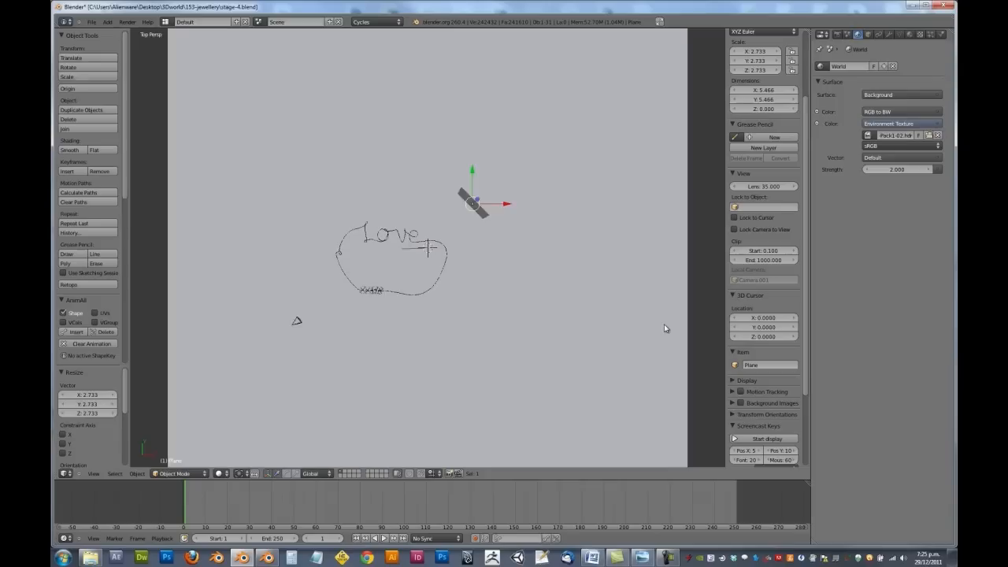
pyautogui.press('KP_5')
pyautogui.press('s')
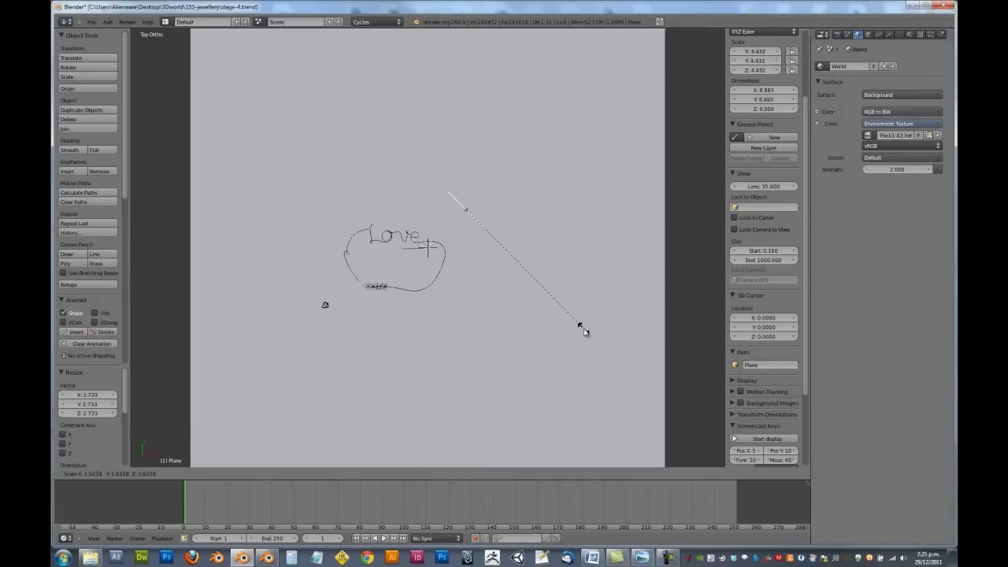
pyautogui.click(551, 304)
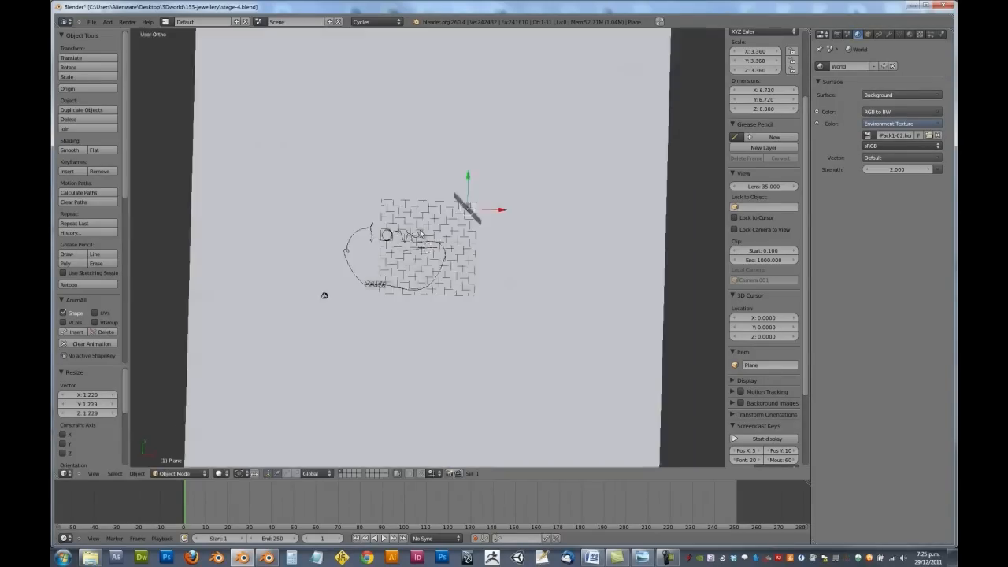
pyautogui.moveTo(552, 304)
pyautogui.mouseDown(button='middle')
pyautogui.moveTo(494, 236)
pyautogui.moveTo(578, 155)
pyautogui.mouseUp(button='middle')
pyautogui.press('s')
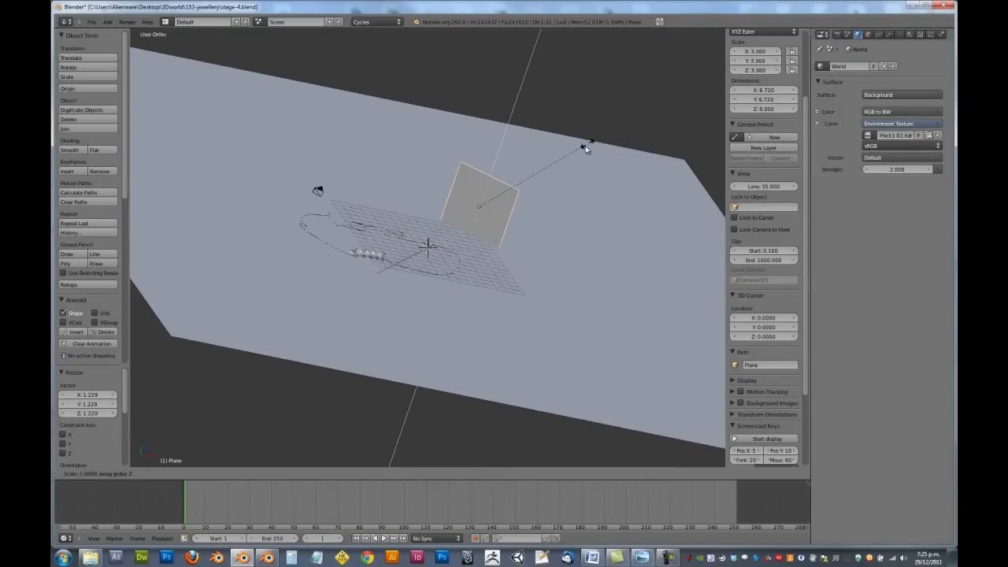
pyautogui.press('y')
pyautogui.click(557, 190)
# Step: From a side ortho view tilt the plane on X toward the rings
pyautogui.press('KP_3')
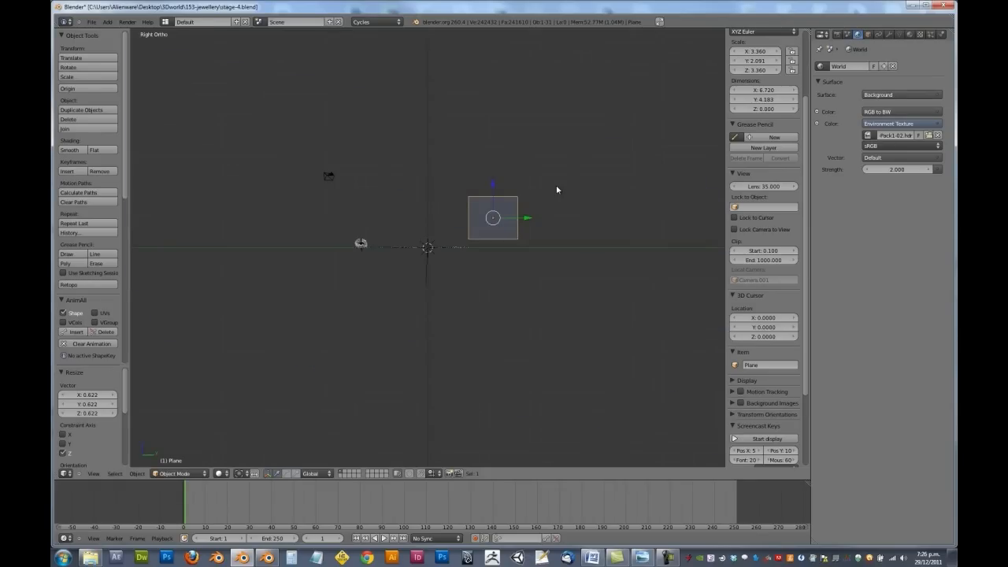
pyautogui.press('KP_1')
pyautogui.press('KP_3')
pyautogui.press('KP_4')
pyautogui.press('KP_4')
pyautogui.press('KP_4')
pyautogui.press('KP_4')
pyautogui.press('KP_4')
pyautogui.press('KP_4')
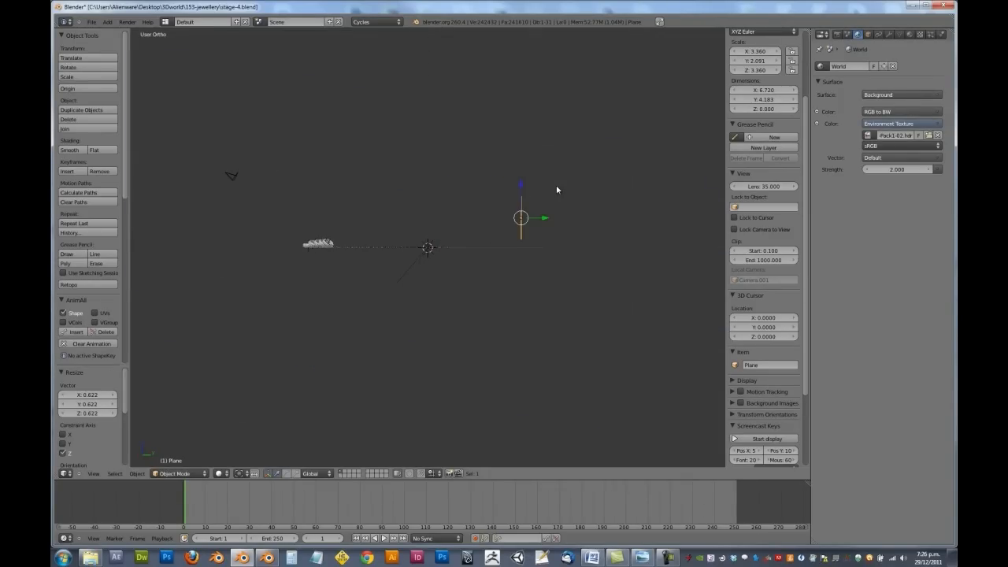
pyautogui.press('r')
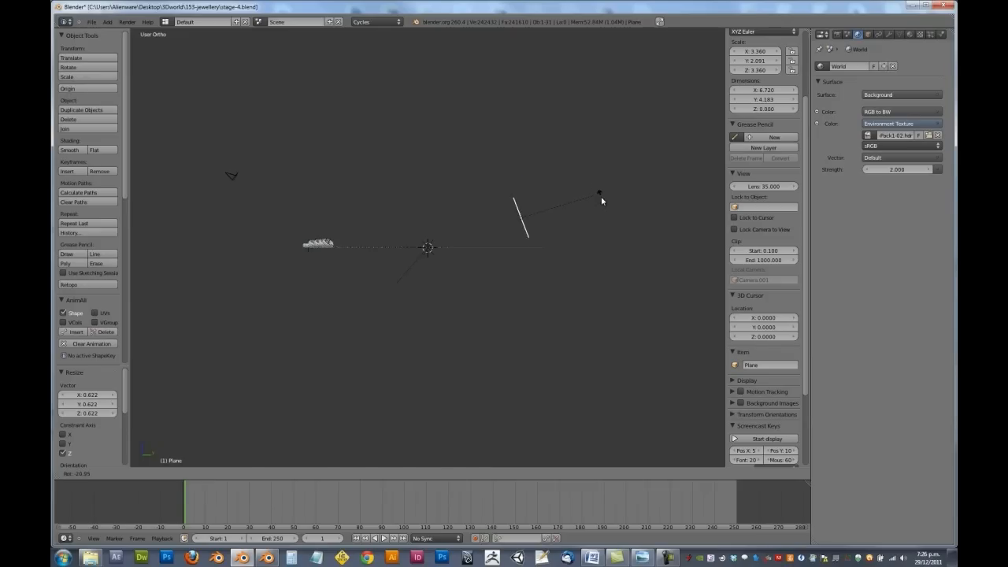
pyautogui.click(601, 200)
pyautogui.moveTo(467, 202)
pyautogui.mouseDown(button='middle')
pyautogui.moveTo(452, 325)
pyautogui.moveTo(504, 315)
pyautogui.mouseUp(button='middle')
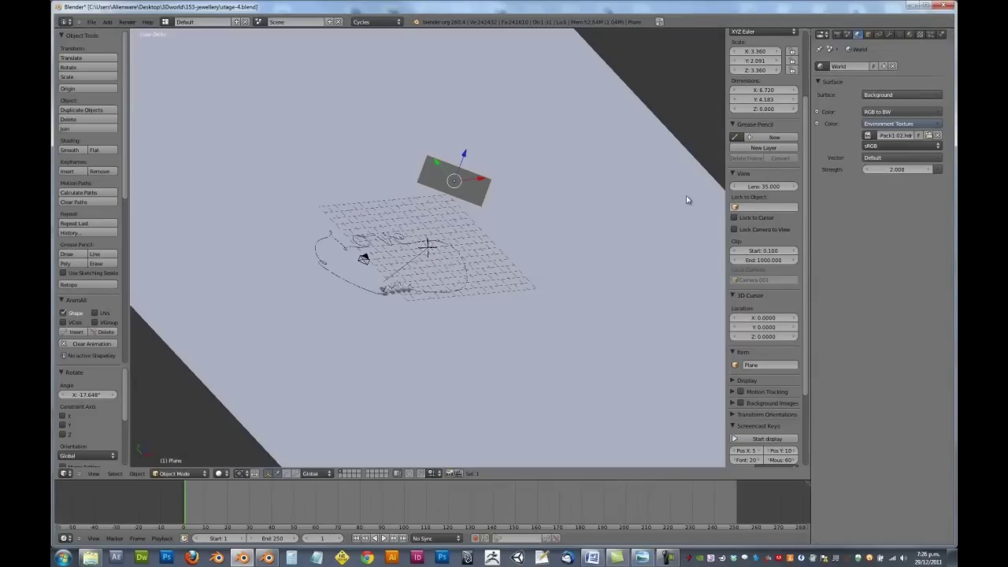
# Step: Give the plane a new material with an Emission surface and adjust its colour
pyautogui.click(910, 36)
pyautogui.click(863, 97)
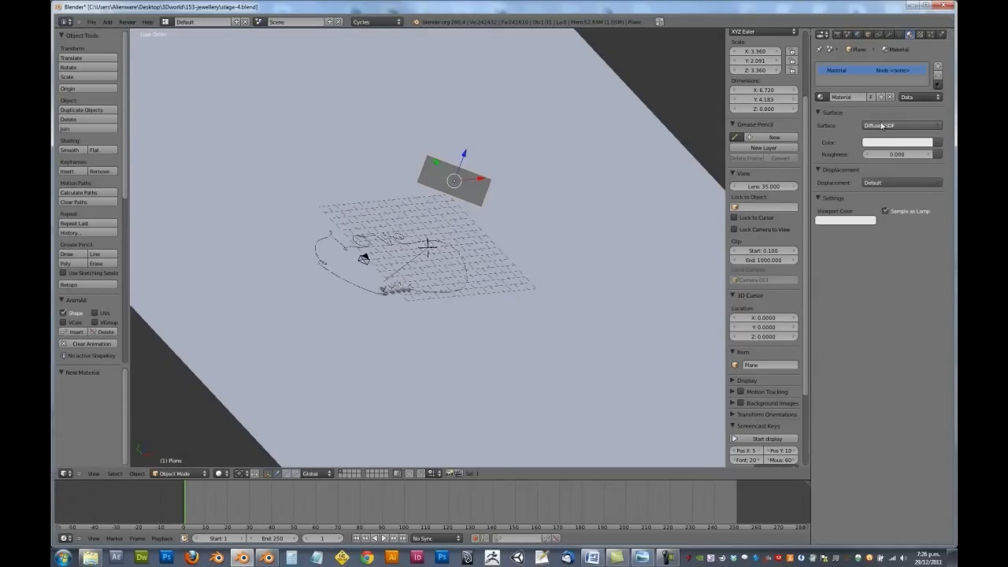
pyautogui.click(882, 126)
pyautogui.click(858, 220)
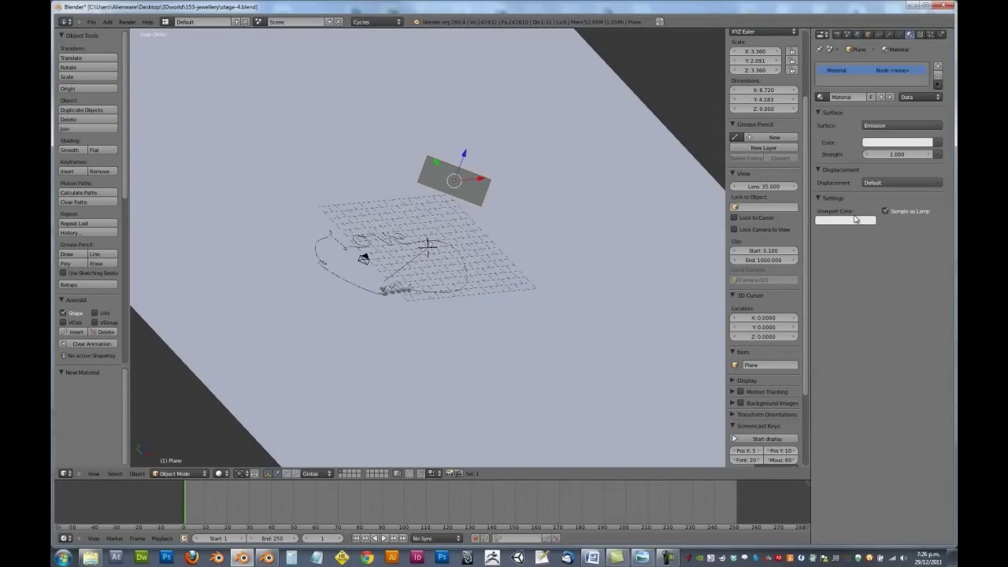
pyautogui.click(898, 144)
pyautogui.click(914, 145)
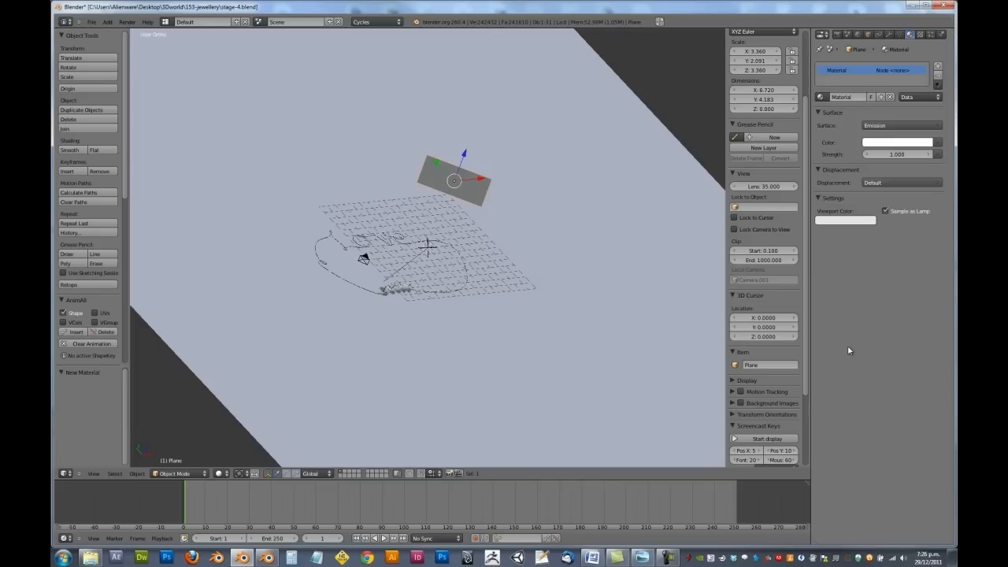
# Step: Disable Camera under the plane's Ray Visibility and look through the scene camera
pyautogui.click(867, 33)
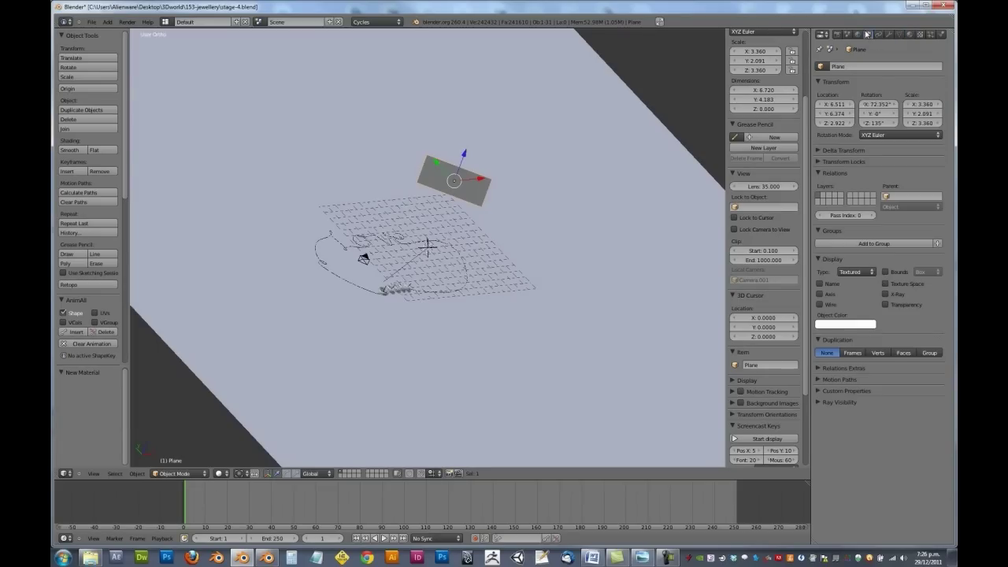
pyautogui.click(820, 402)
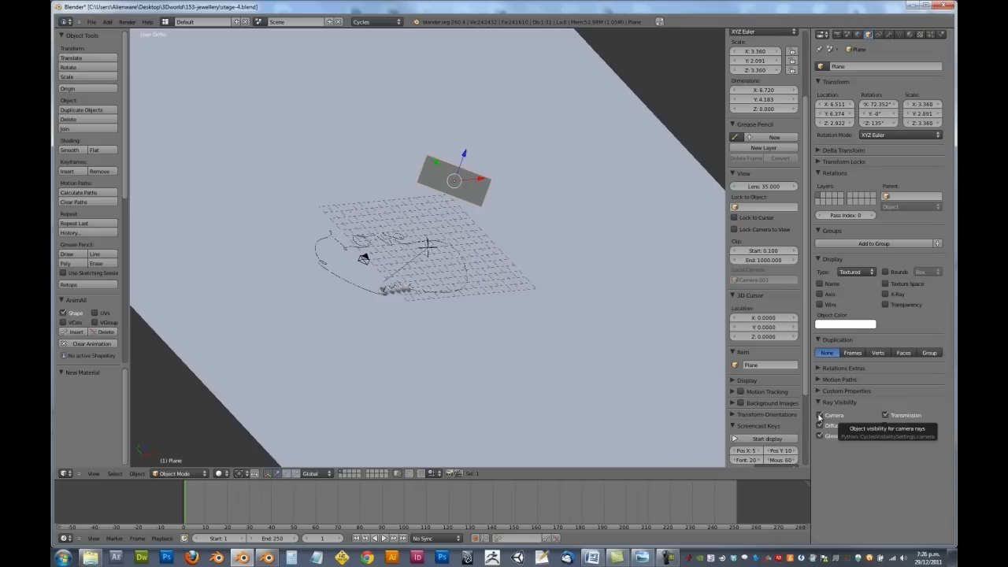
pyautogui.click(819, 416)
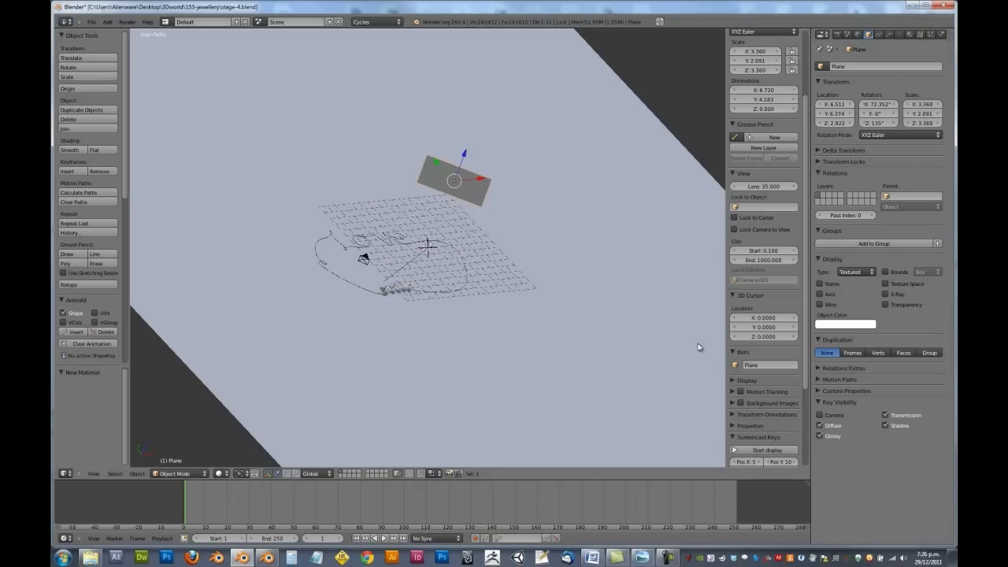
pyautogui.press('KP_5')
pyautogui.press('KP_0')
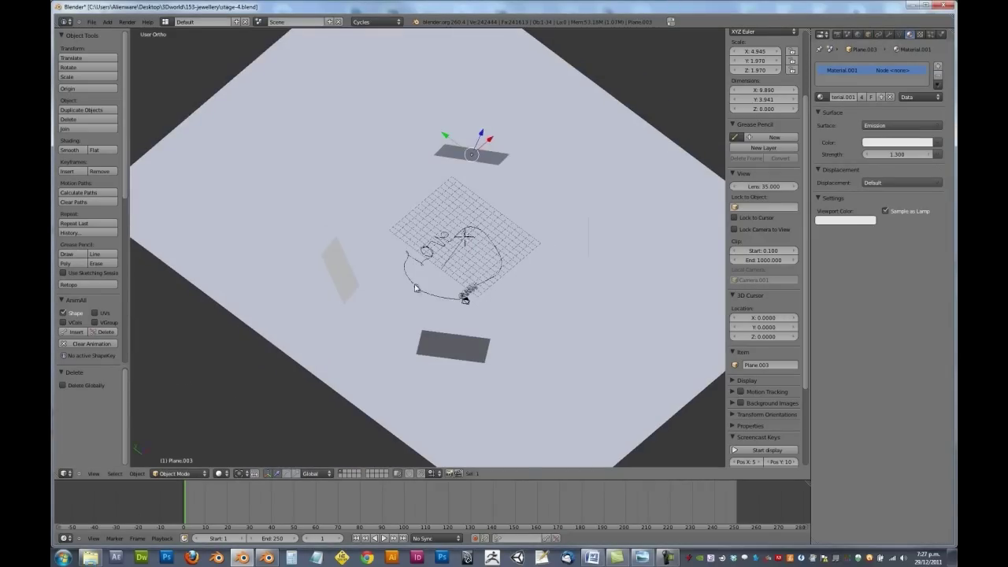
# Step: Orbit the view to inspect the four light panels around the rings
pyautogui.moveTo(466, 232)
pyautogui.mouseDown(button='middle')
pyautogui.moveTo(496, 274)
pyautogui.moveTo(525, 269)
pyautogui.mouseUp(button='middle')
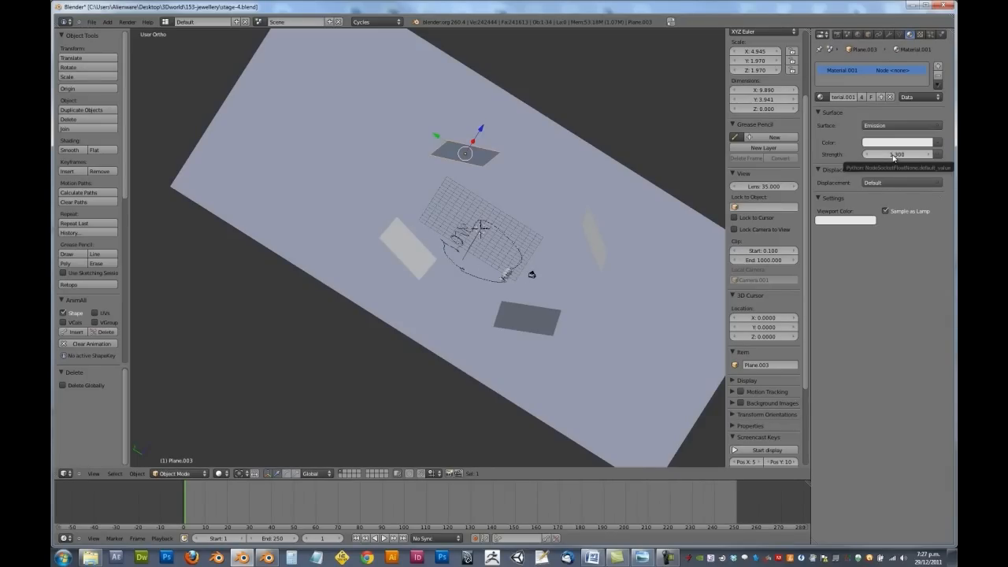
pyautogui.moveTo(530, 274); pyautogui.dragTo(496, 259, button='middle')
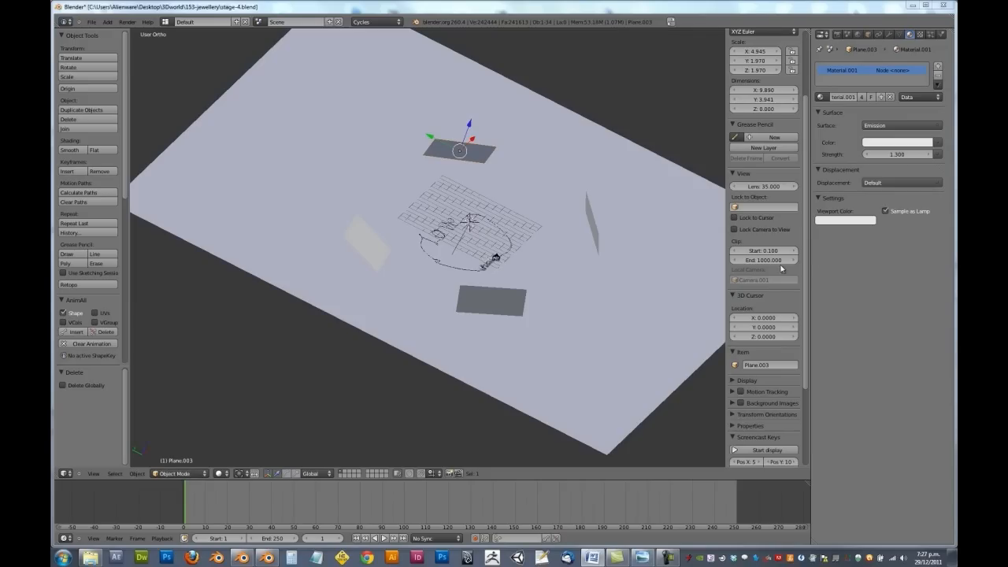
pyautogui.moveTo(600, 271); pyautogui.dragTo(545, 257, button='middle')
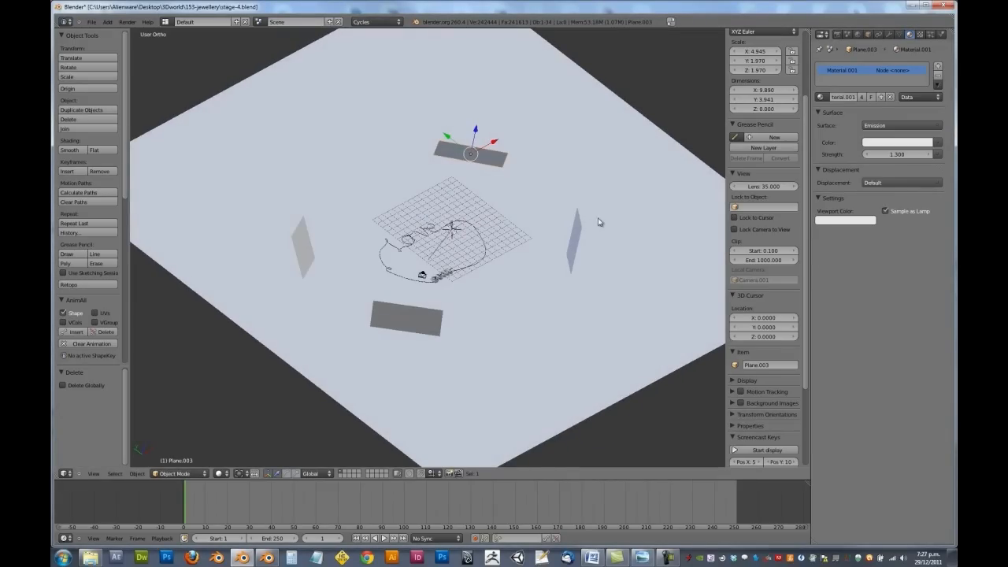
# Step: Show the Render properties, then start File > Save As into the 153-jewellery folder
pyautogui.click(838, 35)
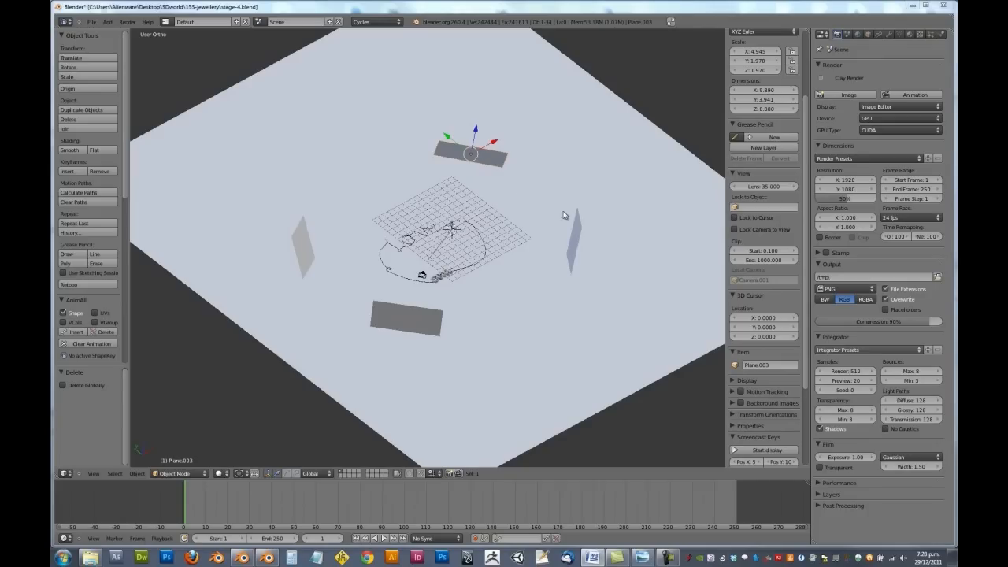
pyautogui.moveTo(498, 205); pyautogui.dragTo(499, 211, button='middle')
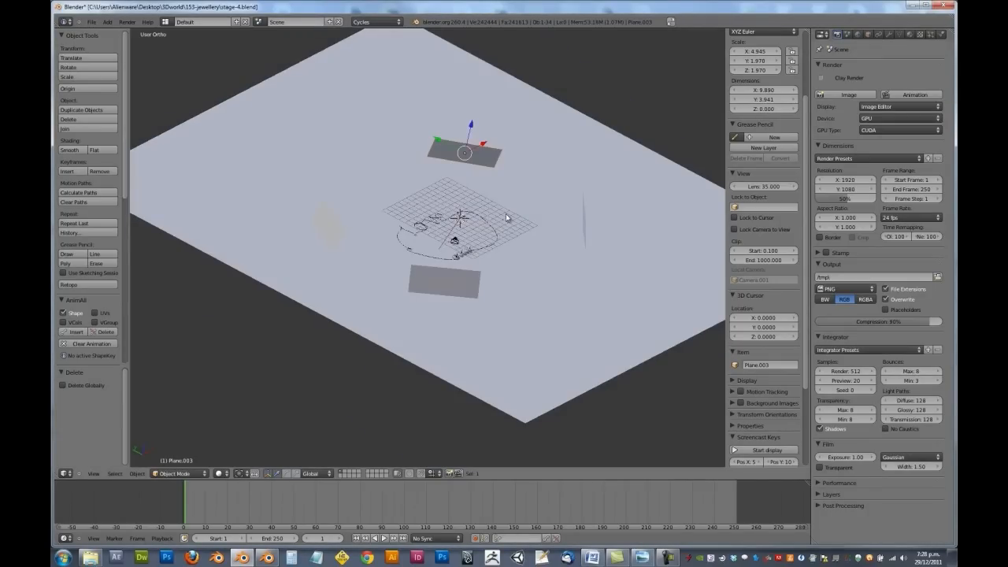
pyautogui.click(91, 21)
pyautogui.click(118, 90)
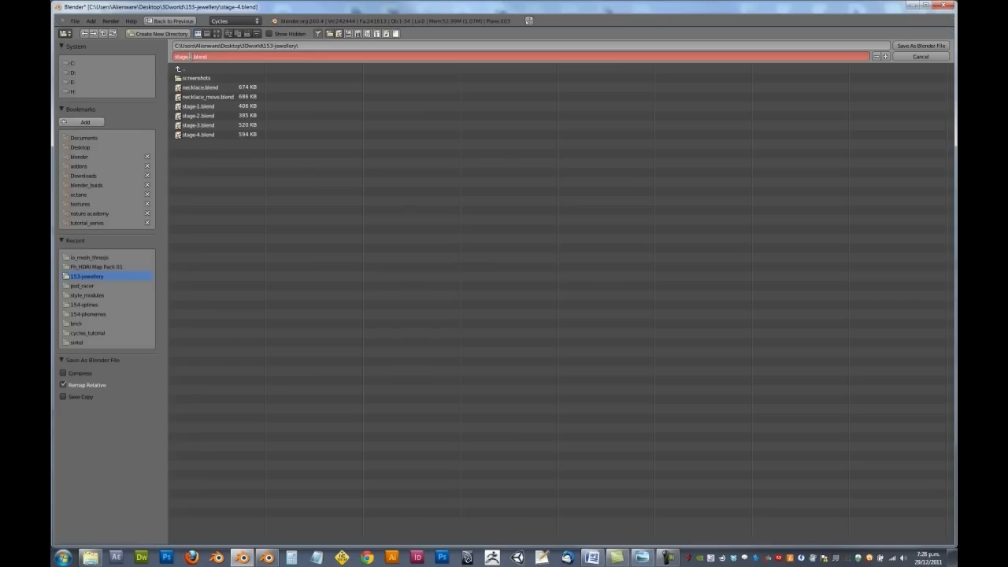
# Step: Bump the filename to stage-5.blend, save it, and look through the camera
pyautogui.press('KP_Add')
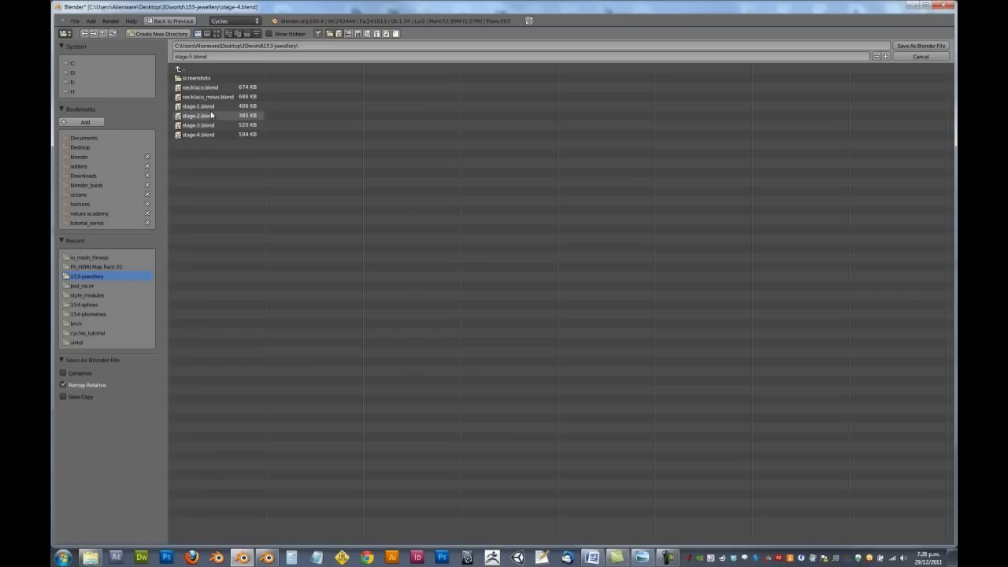
pyautogui.press('Return')
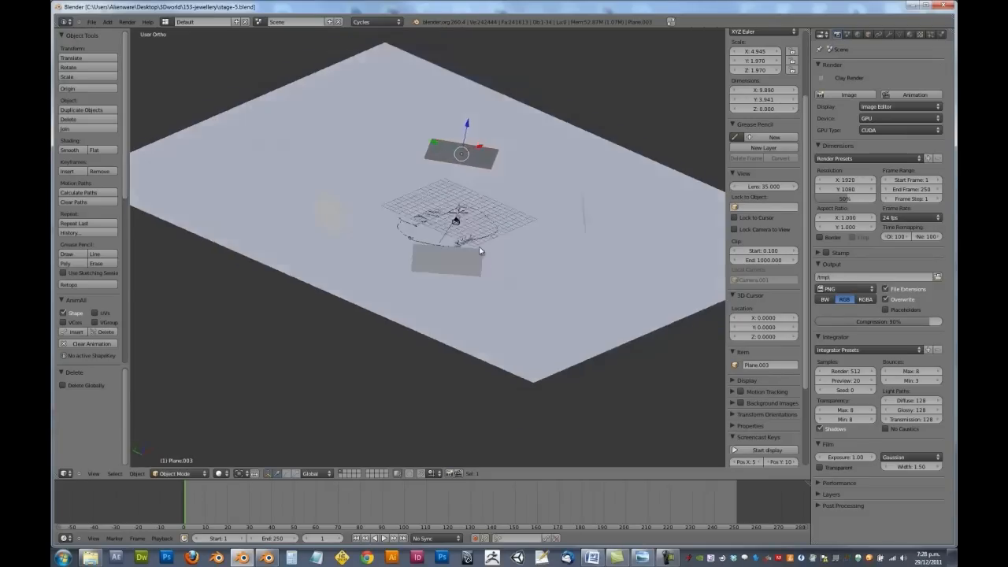
pyautogui.press('KP_0')
pyautogui.scroll(5, 497, 242)
pyautogui.scroll(2, 535, 237)
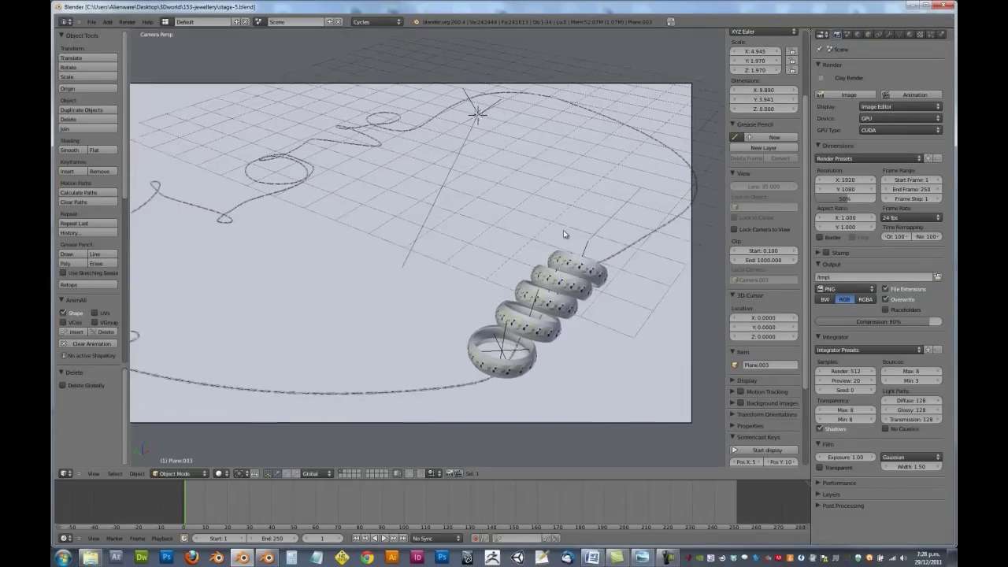
pyautogui.scroll(1, 573, 238)
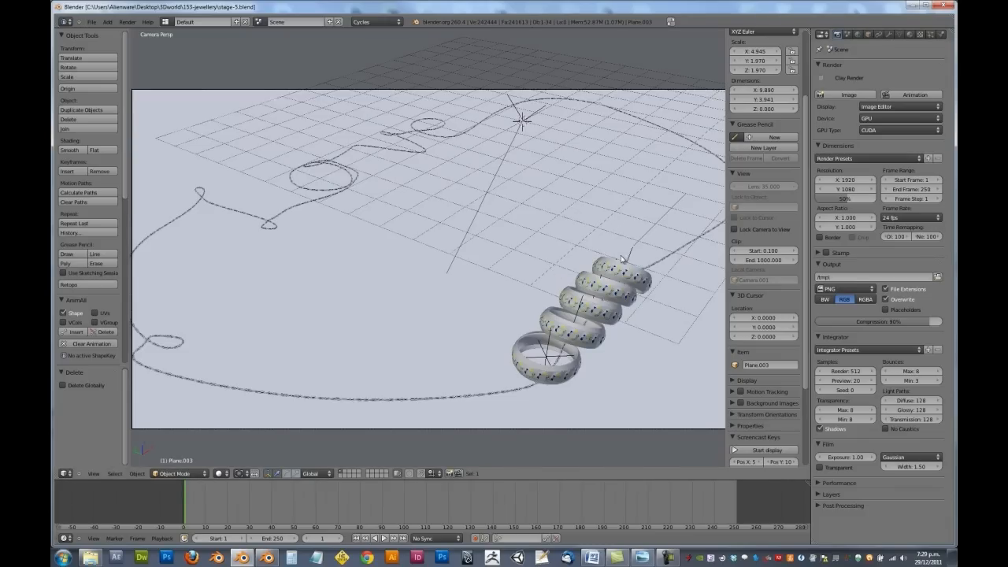
# Step: Render the camera view of the gold diamond rings with F12
pyautogui.press('F12')
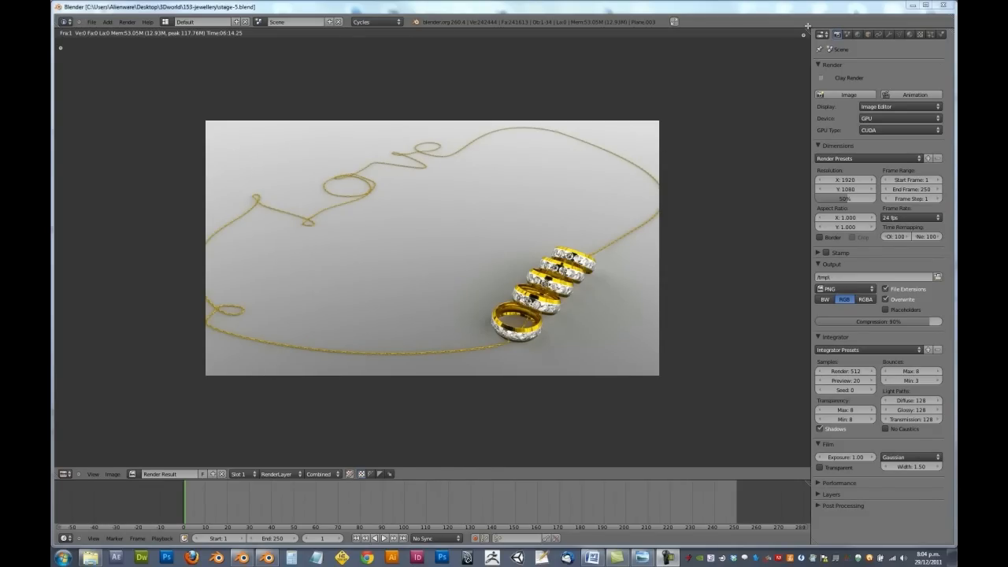
# Step: Split the Image Editor into a Node Editor set to Compositing with Use Nodes and Backdrop on
pyautogui.moveTo(805, 30)
pyautogui.mouseDown()
pyautogui.moveTo(742, 43)
pyautogui.moveTo(489, 53)
pyautogui.mouseUp()
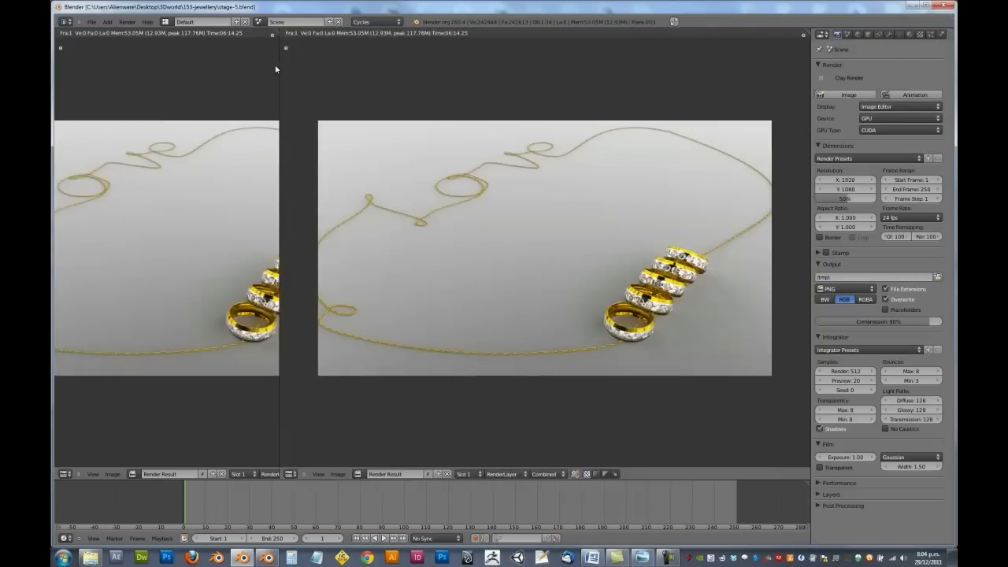
pyautogui.moveTo(279, 70); pyautogui.dragTo(152, 71)
pyautogui.click(164, 474)
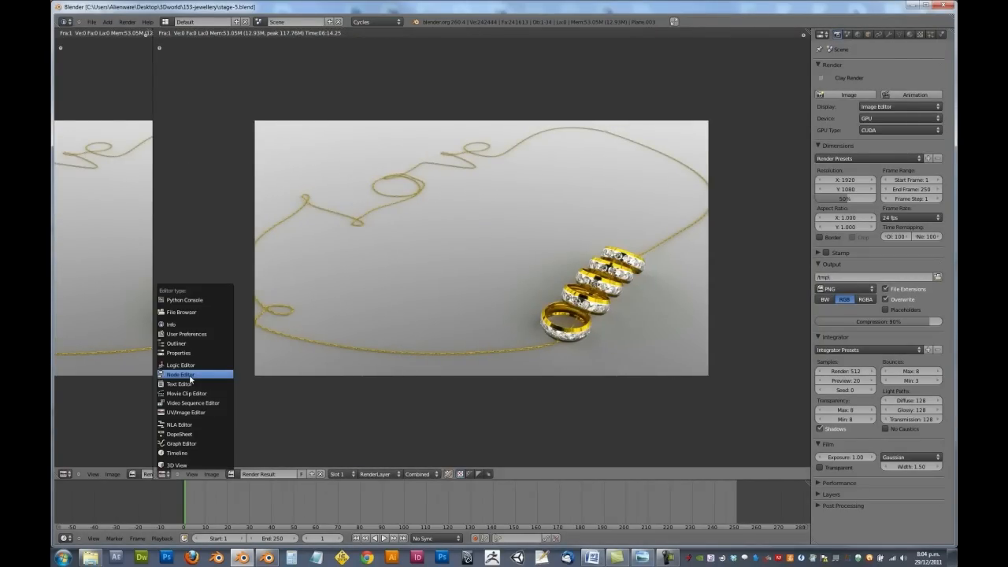
pyautogui.click(190, 375)
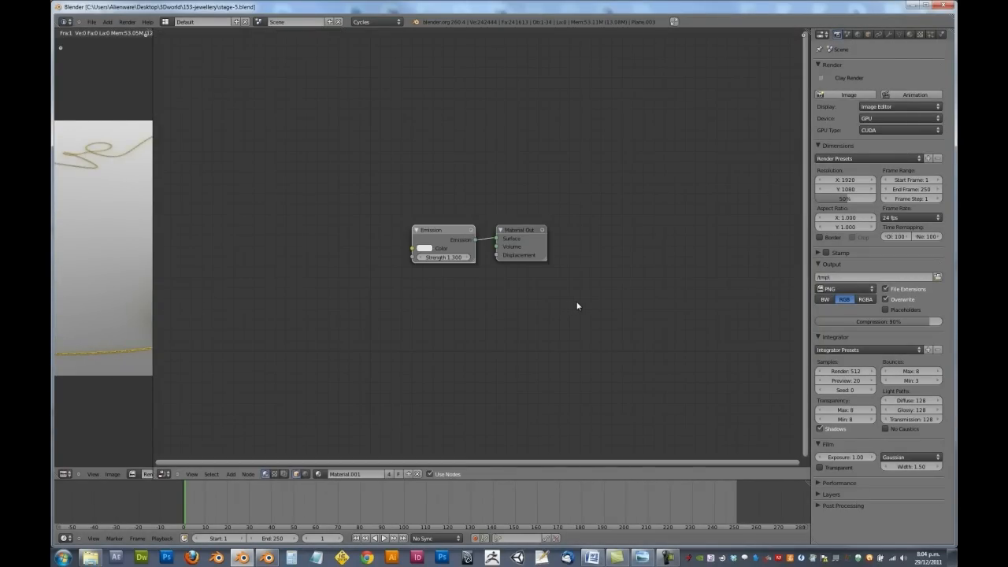
pyautogui.click(285, 474)
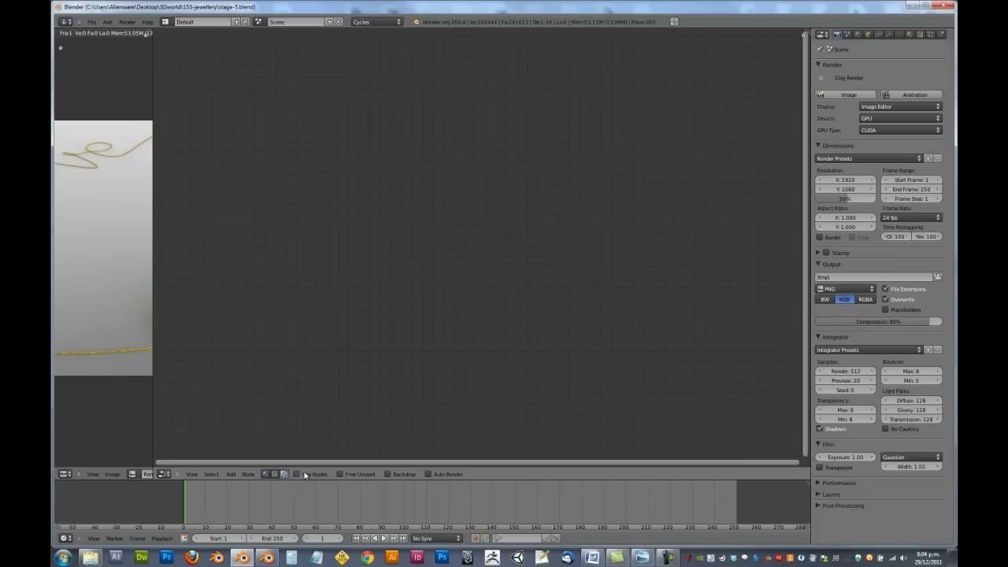
pyautogui.click(311, 474)
pyautogui.click(387, 474)
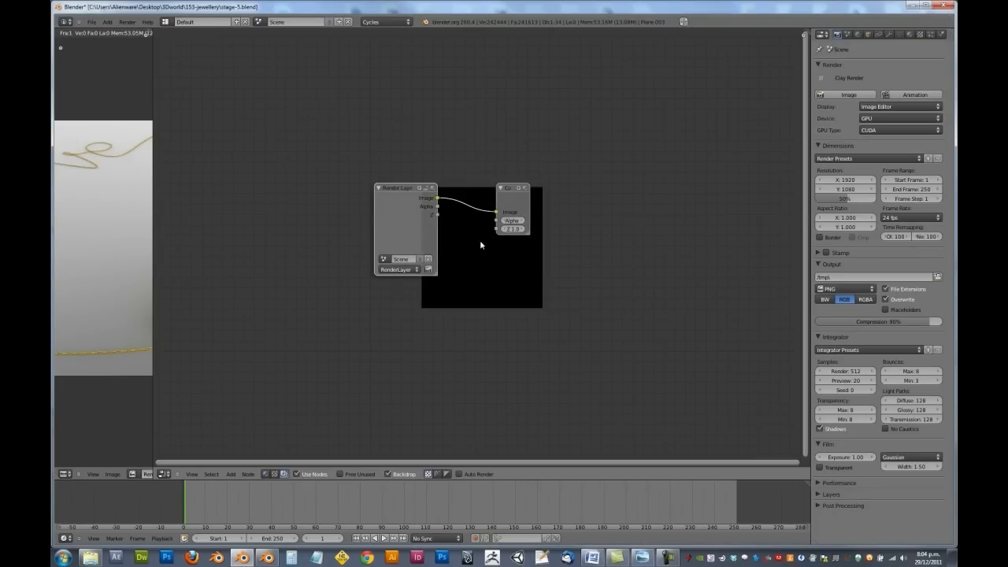
# Step: Add a Viewer node fed by Render Layers and arrange it below the Composite node
pyautogui.click(464, 269)
pyautogui.hotkey('shift', 'a')
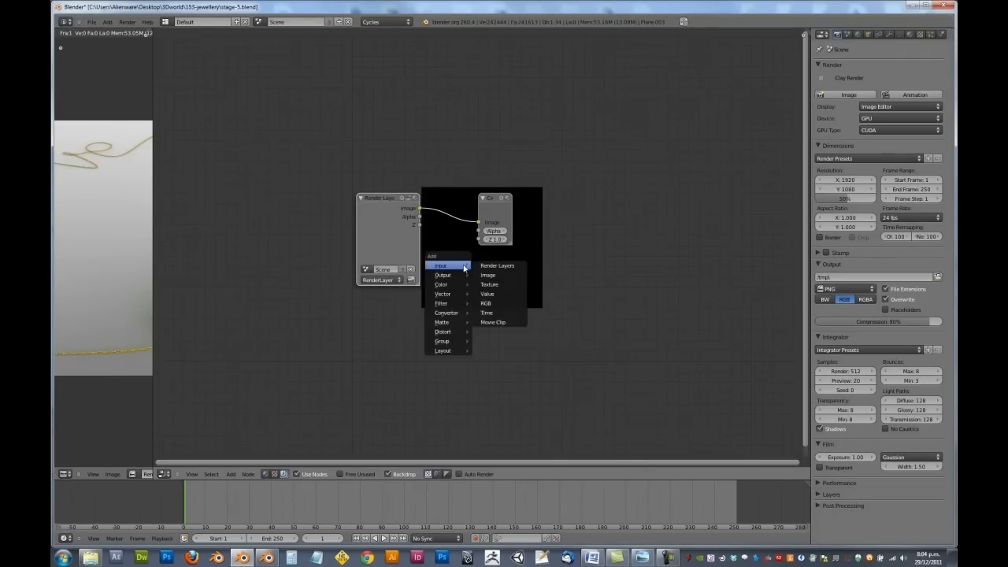
pyautogui.click(484, 285)
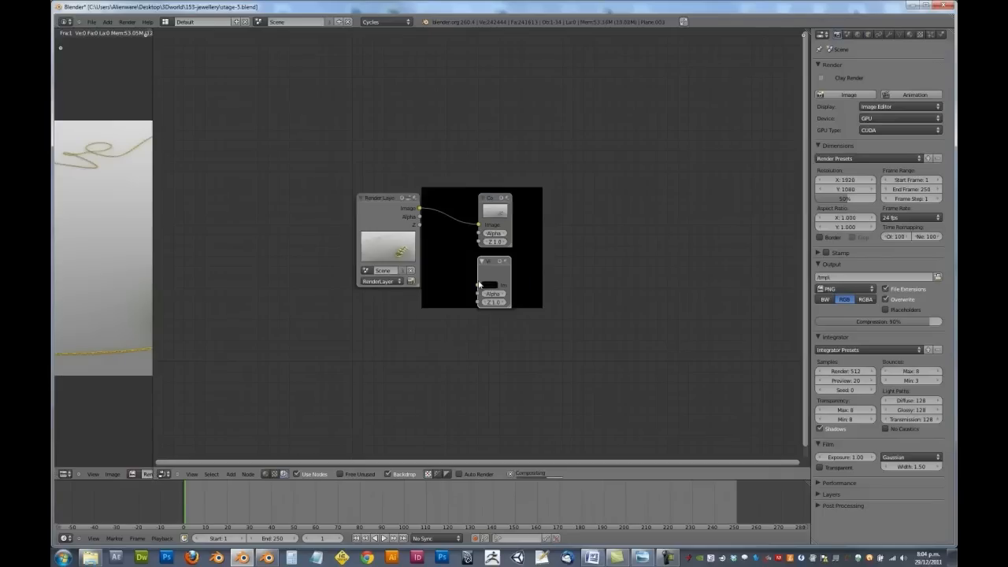
pyautogui.moveTo(492, 275); pyautogui.dragTo(669, 327)
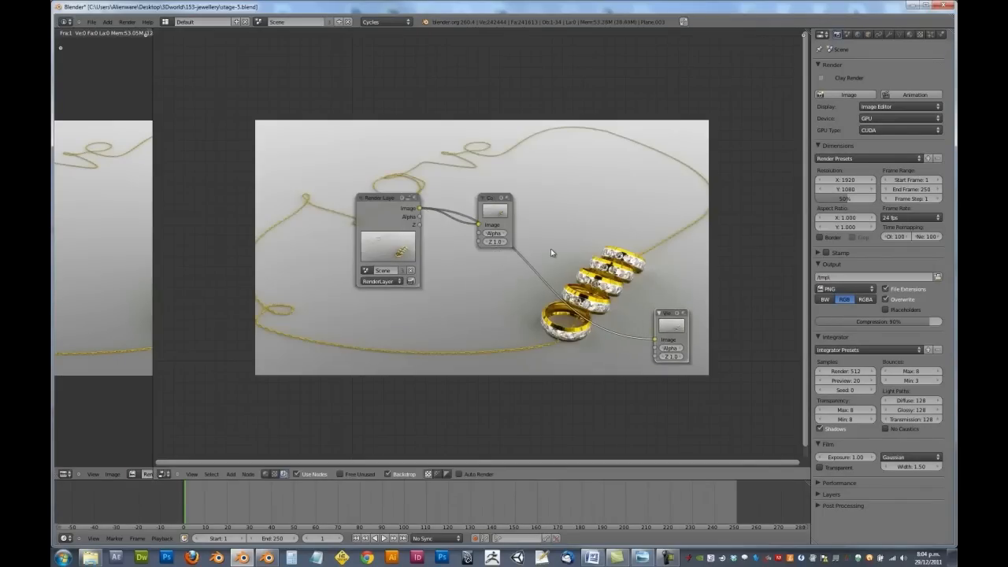
pyautogui.moveTo(502, 210); pyautogui.dragTo(730, 163)
pyautogui.click(731, 163)
pyautogui.moveTo(567, 153); pyautogui.dragTo(553, 134, button='middle')
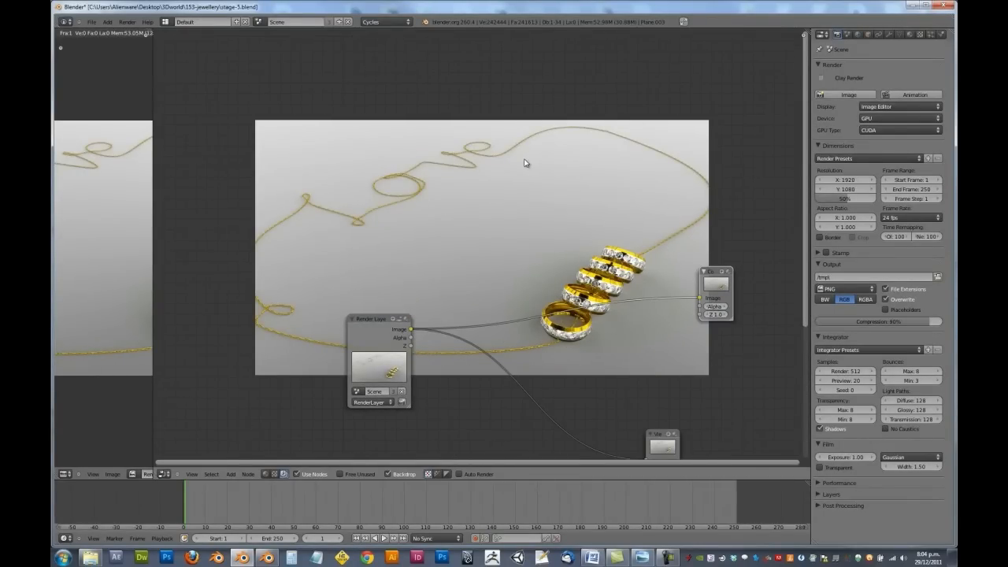
pyautogui.moveTo(526, 162)
pyautogui.mouseDown(button='middle')
pyautogui.moveTo(543, 100)
pyautogui.moveTo(459, 107)
pyautogui.mouseUp(button='middle')
# Step: Insert a Color Balance node on the link between Render Layers and the Viewer
pyautogui.hotkey('shift', 'a')
pyautogui.moveTo(418, 176)
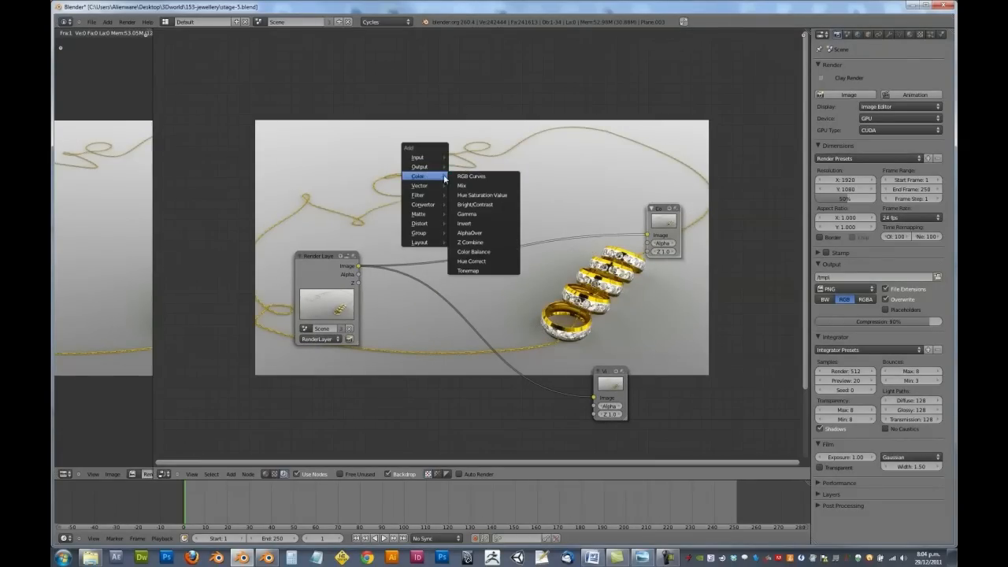
pyautogui.click(494, 252)
pyautogui.click(475, 293)
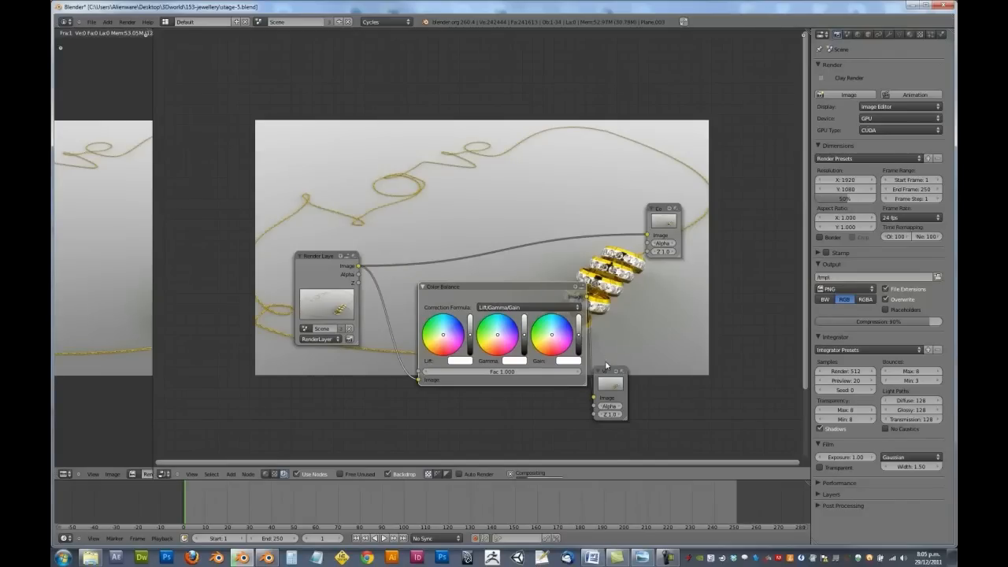
pyautogui.moveTo(614, 378); pyautogui.dragTo(882, 339)
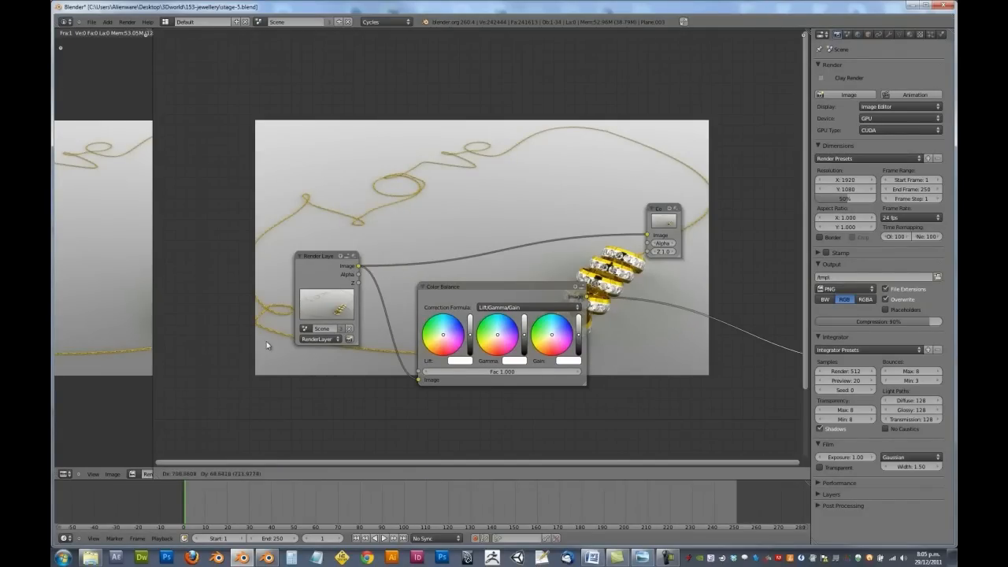
pyautogui.moveTo(653, 220); pyautogui.dragTo(585, 53)
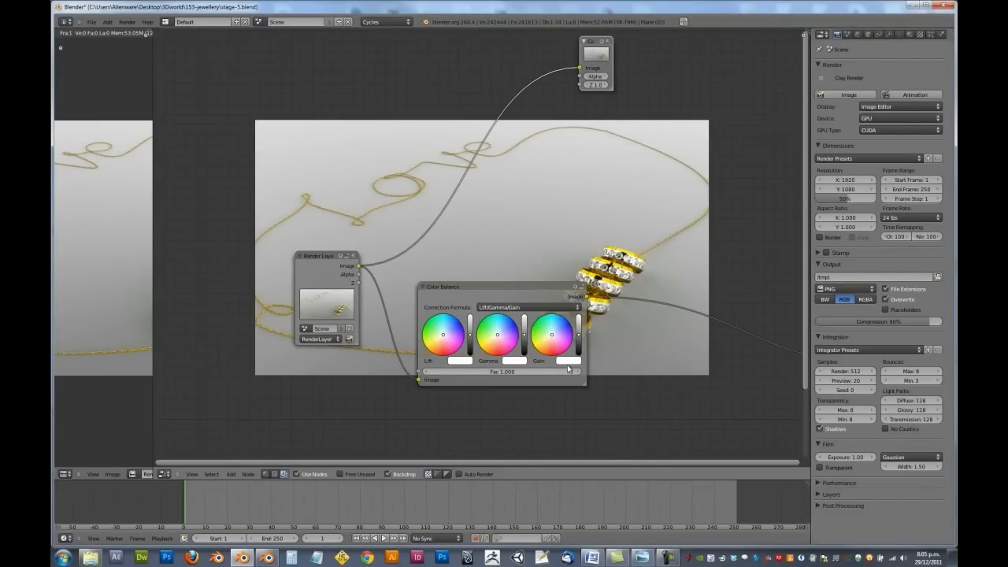
pyautogui.moveTo(490, 276)
pyautogui.mouseDown(button='middle')
pyautogui.moveTo(462, 307)
pyautogui.moveTo(464, 319)
pyautogui.mouseUp(button='middle')
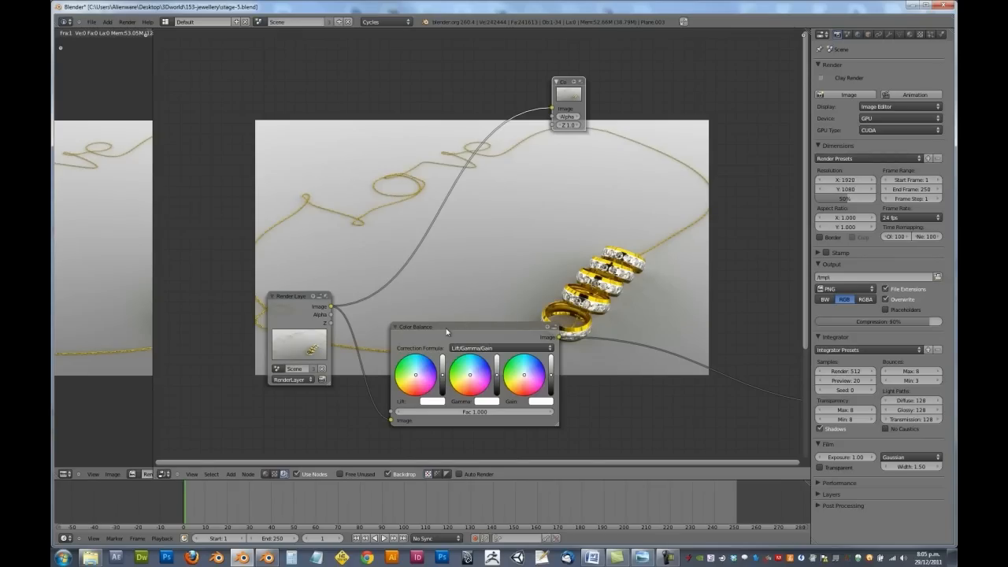
# Step: Tint the Lift wheel toward pink and nudge the Gamma and Gain colours
pyautogui.click(418, 379)
pyautogui.click(423, 384)
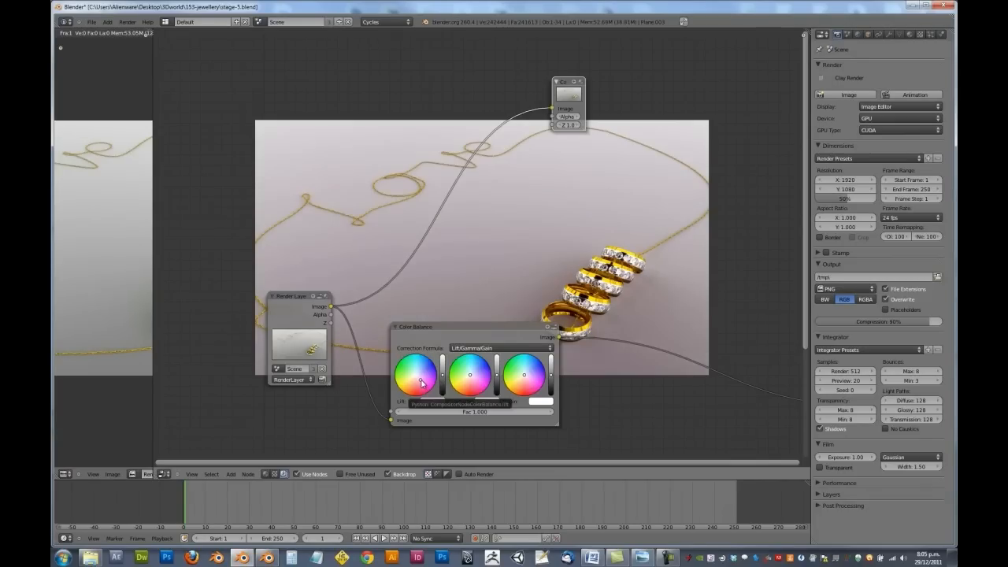
pyautogui.click(420, 381)
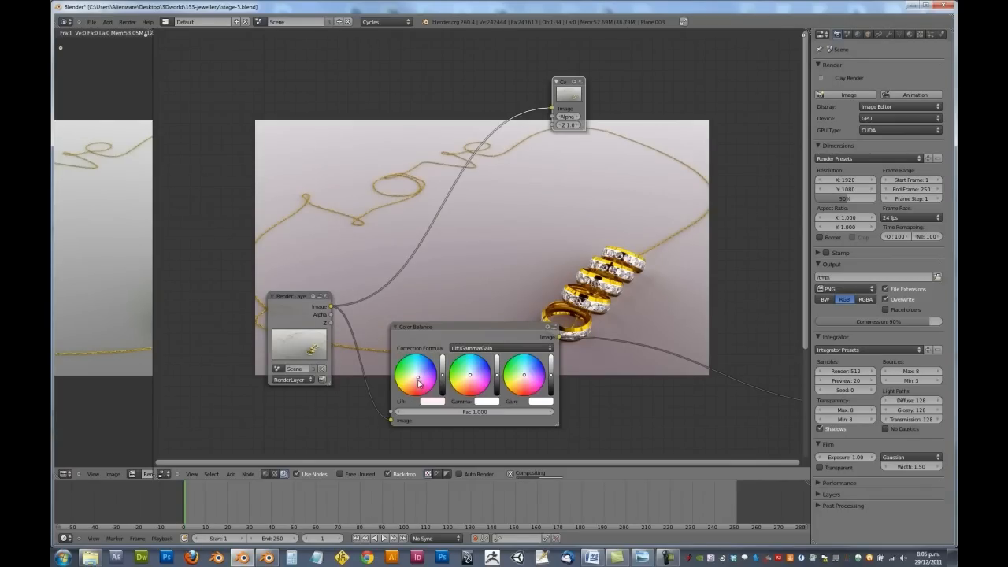
pyautogui.click(472, 376)
pyautogui.moveTo(474, 375); pyautogui.dragTo(471, 377)
pyautogui.click(528, 374)
pyautogui.moveTo(591, 305)
pyautogui.mouseDown(button='middle')
pyautogui.moveTo(375, 321)
pyautogui.moveTo(556, 246)
pyautogui.mouseUp(button='middle')
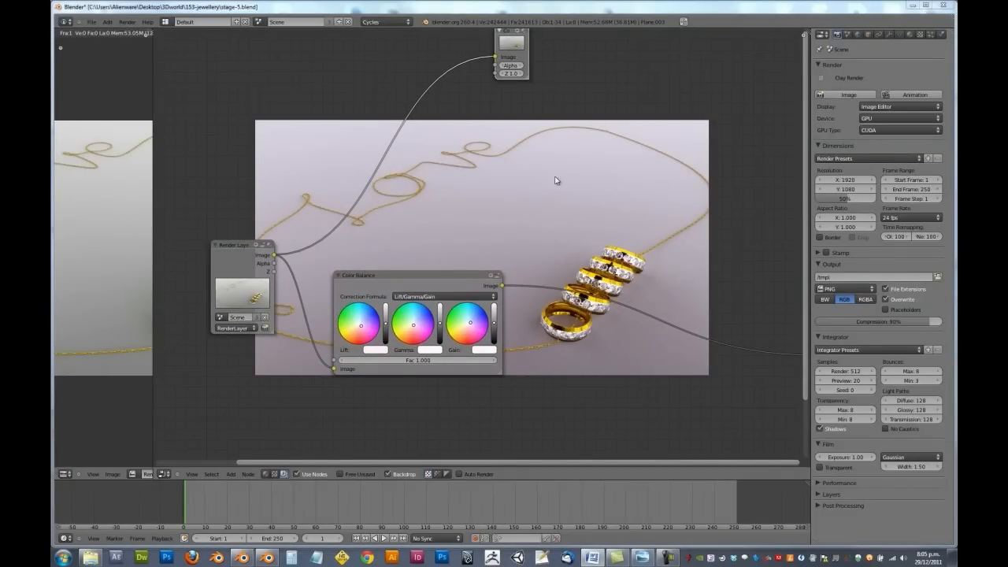
pyautogui.moveTo(427, 177); pyautogui.dragTo(457, 187, button='middle')
pyautogui.moveTo(446, 289); pyautogui.dragTo(449, 301)
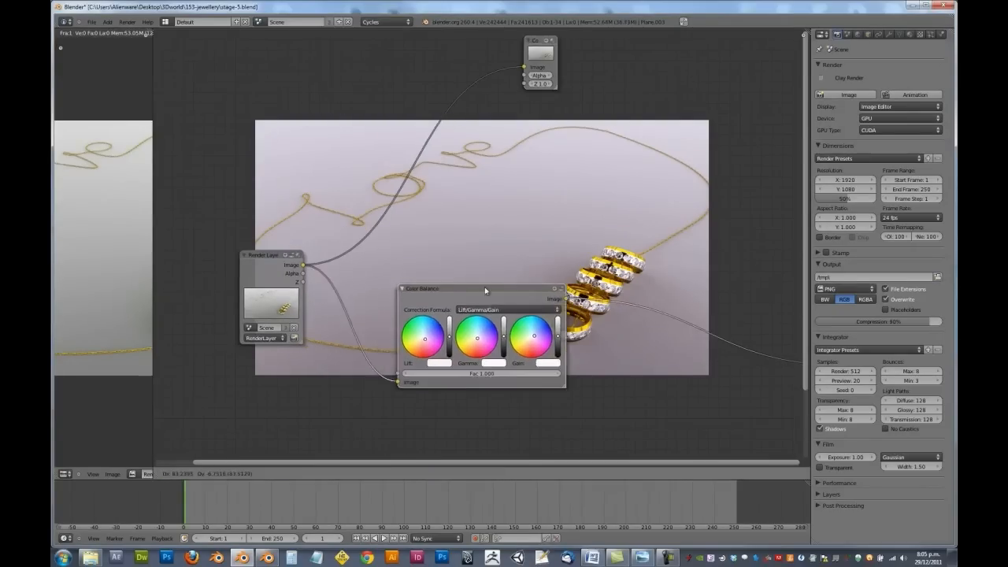
# Step: Add an RGB Curves node on the link after Color Balance
pyautogui.hotkey('shift', 'a')
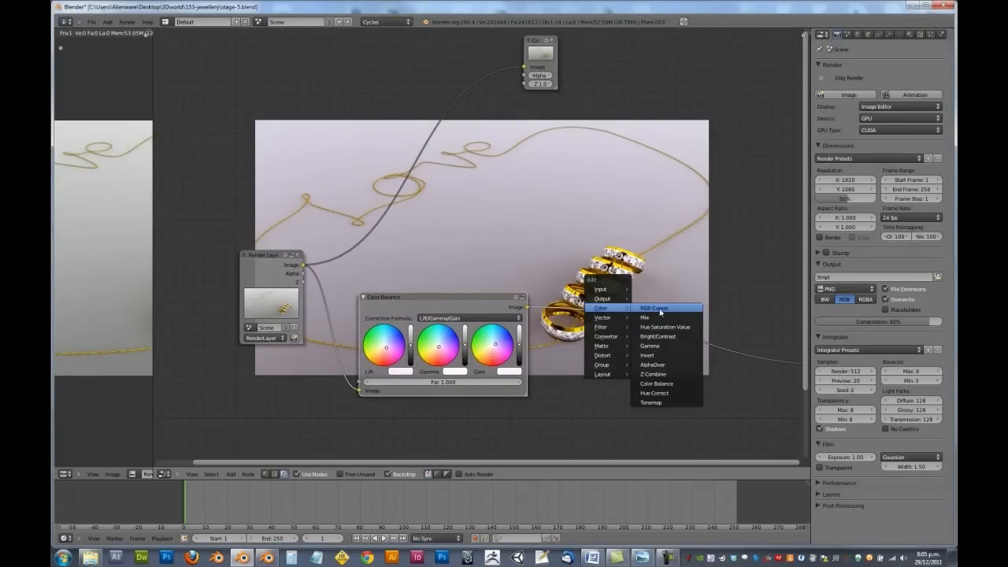
pyautogui.click(653, 307)
pyautogui.click(674, 344)
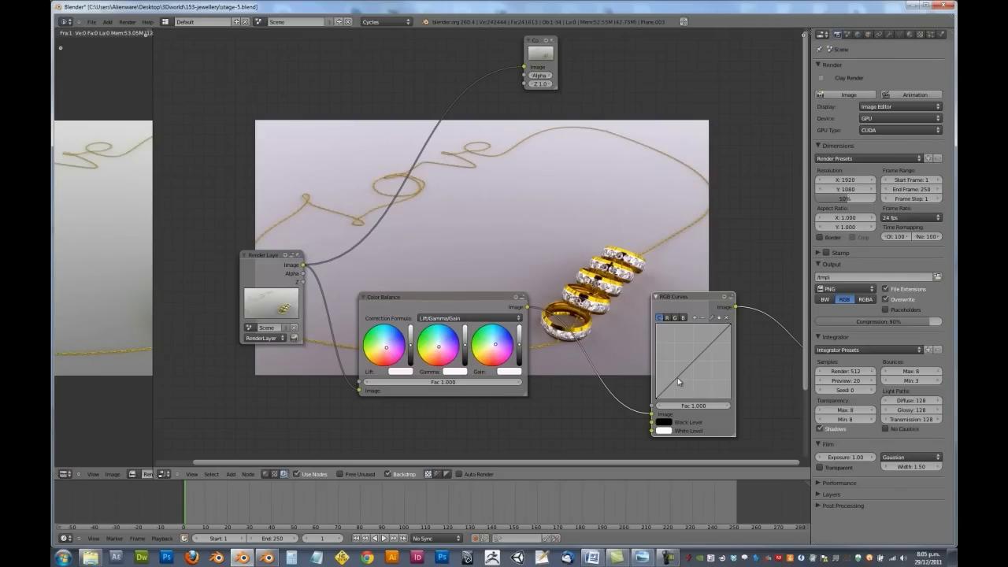
# Step: Shape the RGB Curves graph into a gentle S-curve with a lower and an upper point
pyautogui.click(677, 381)
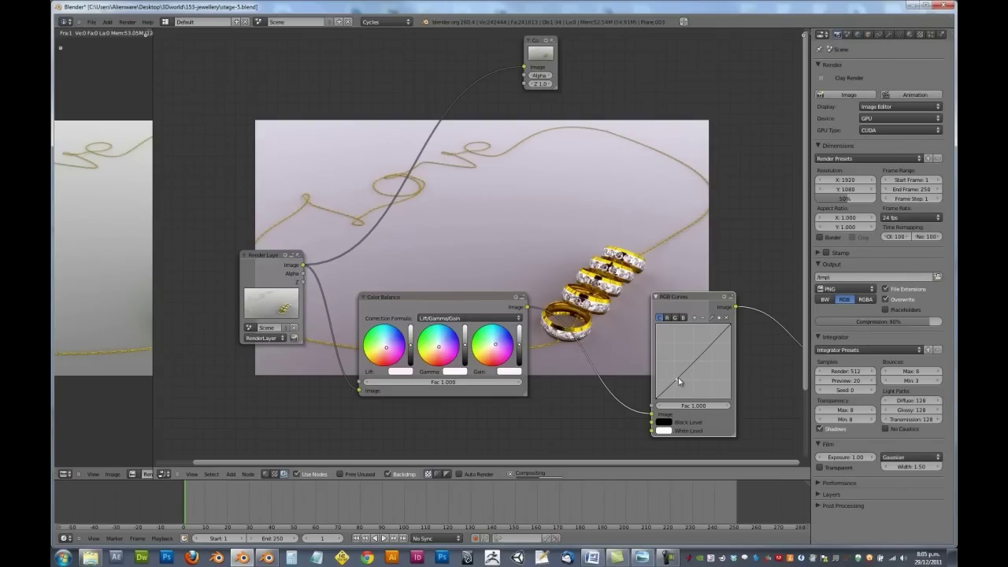
pyautogui.click(709, 348)
pyautogui.moveTo(709, 348); pyautogui.dragTo(708, 345)
pyautogui.click(678, 381)
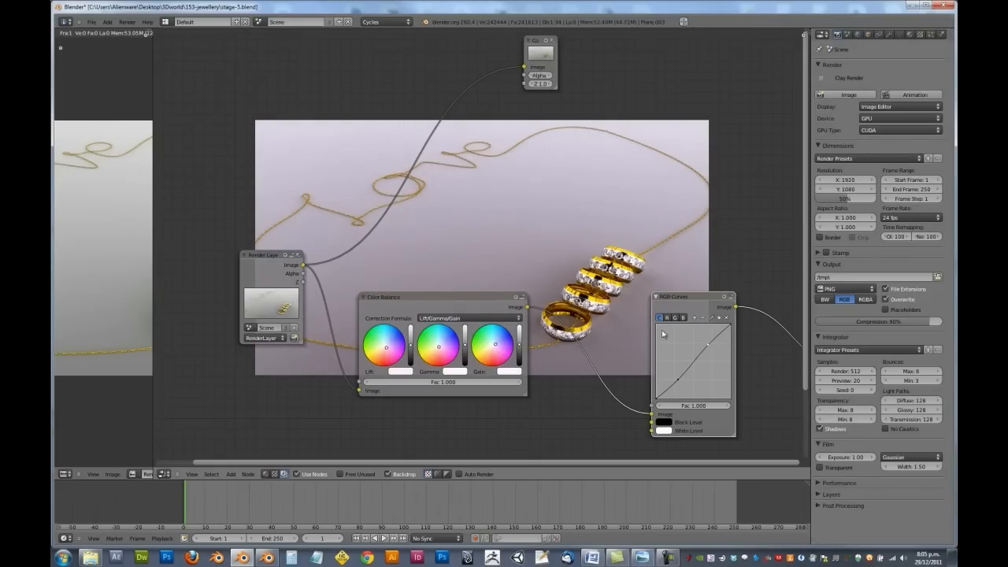
# Step: Connect the RGB Curves Image output to the Viewer node
pyautogui.moveTo(594, 336); pyautogui.dragTo(478, 328, button='middle')
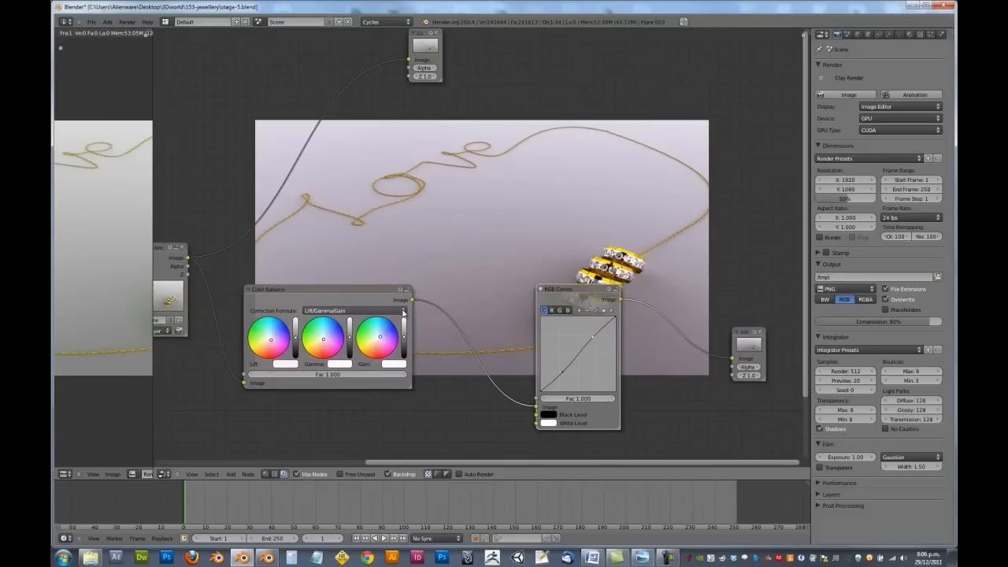
pyautogui.keyDown('ctrl'); pyautogui.keyDown('shift'); pyautogui.click(561, 292); pyautogui.keyUp('shift'); pyautogui.keyUp('ctrl')
pyautogui.moveTo(621, 331); pyautogui.dragTo(526, 296, button='middle')
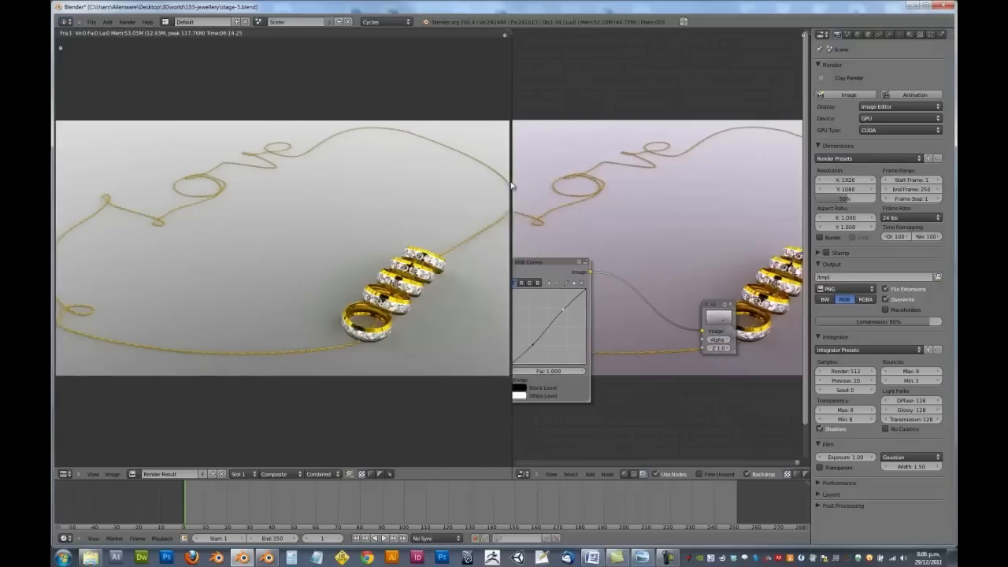
# Step: Widen the original render panel and show its histogram and waveform scopes
pyautogui.moveTo(249, 154); pyautogui.dragTo(389, 154)
pyautogui.press('n')
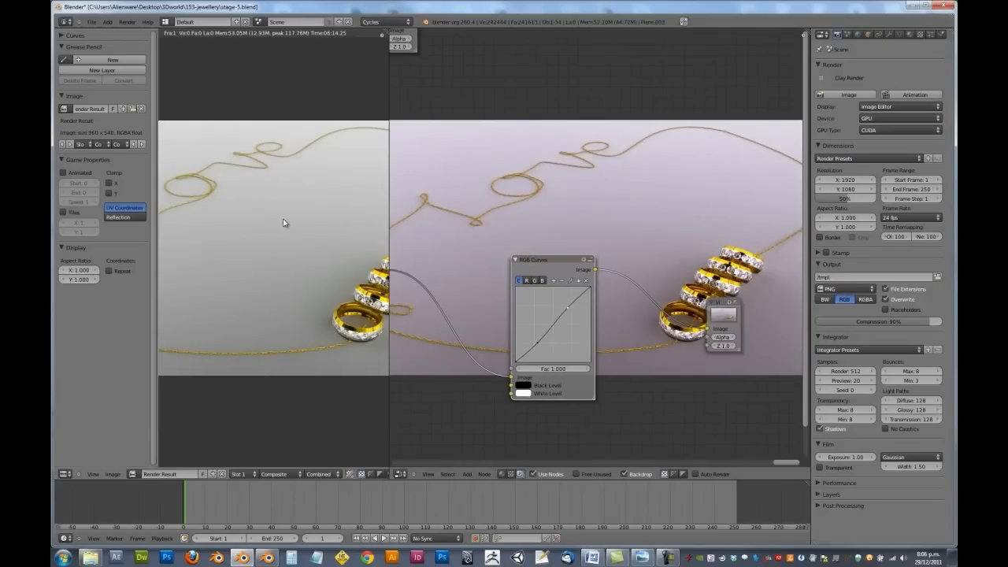
pyautogui.press('n')
pyautogui.press('t')
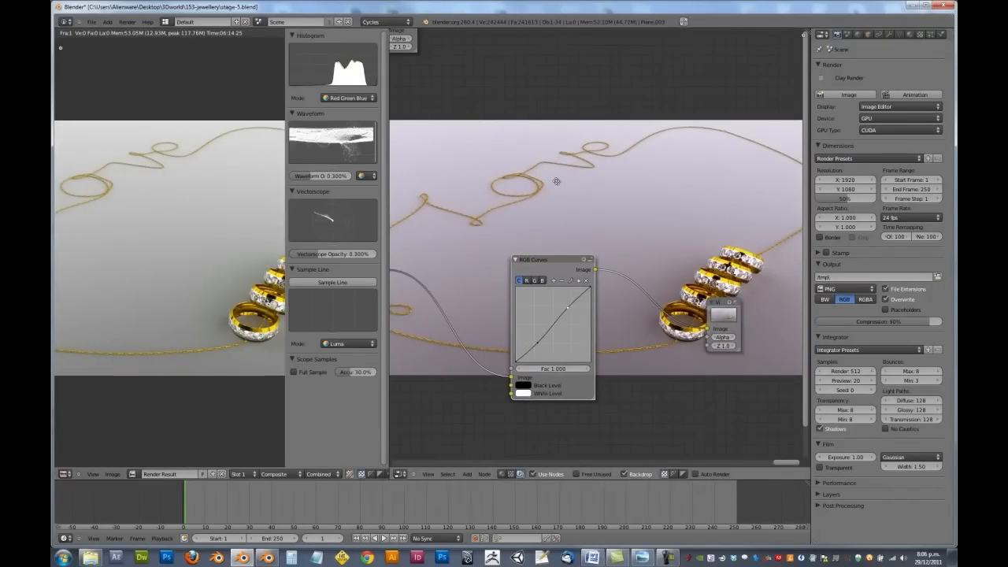
pyautogui.scroll(-2, 555, 204)
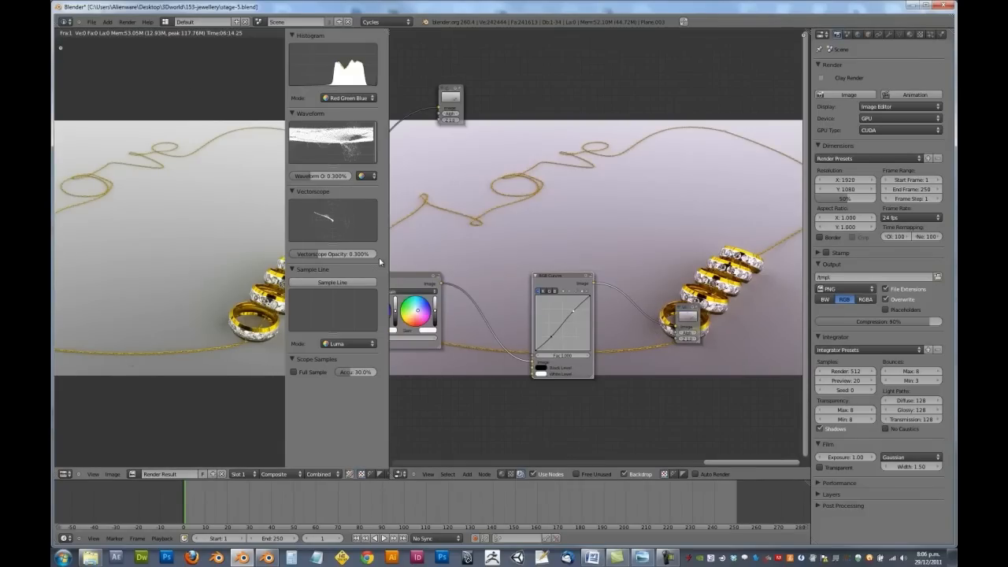
# Step: Preview the RGB Curves output in the Viewer and bend the curve for more contrast
pyautogui.moveTo(455, 104); pyautogui.dragTo(724, 206)
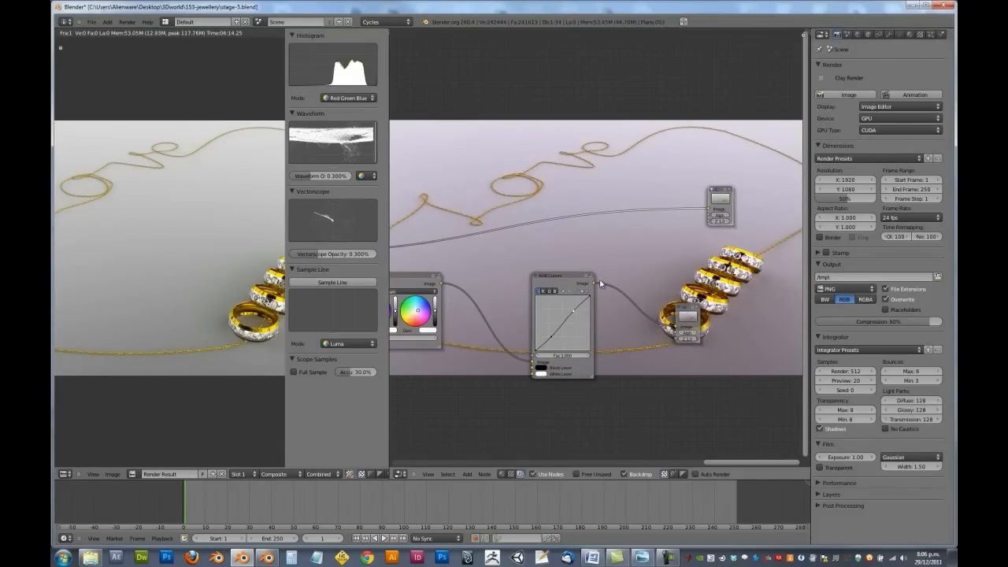
pyautogui.moveTo(594, 282); pyautogui.dragTo(709, 209)
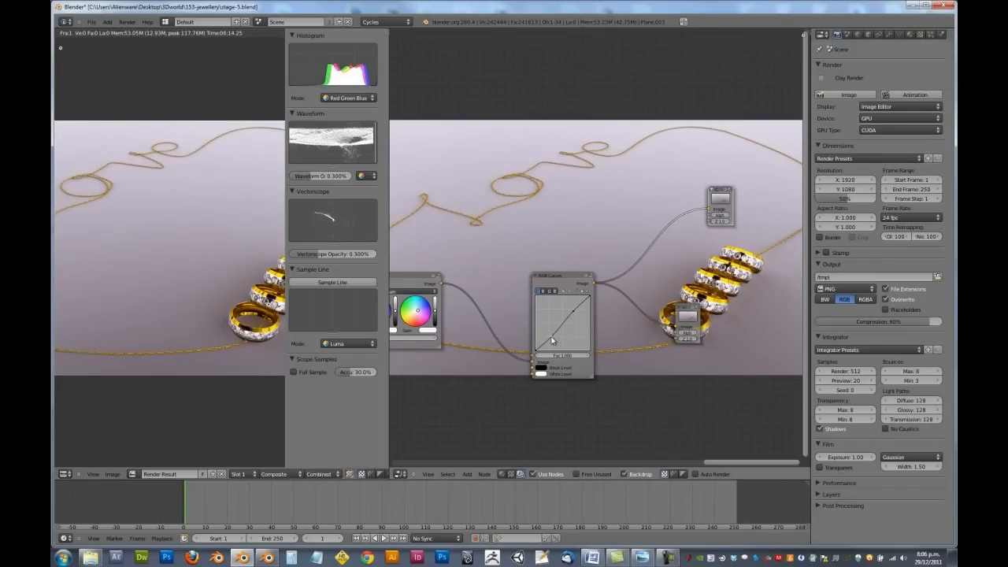
pyautogui.moveTo(551, 336); pyautogui.dragTo(552, 339)
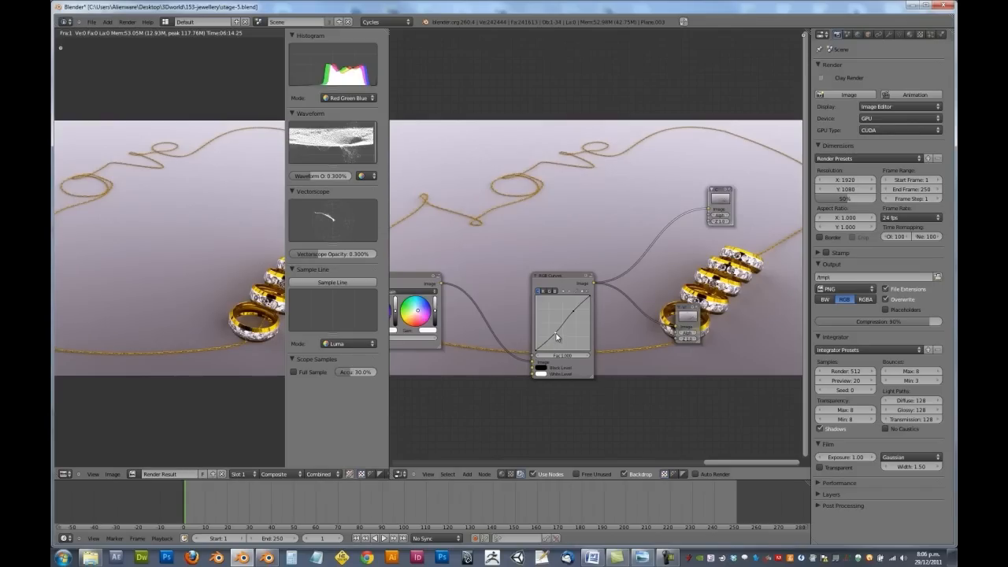
pyautogui.moveTo(582, 299); pyautogui.dragTo(581, 308)
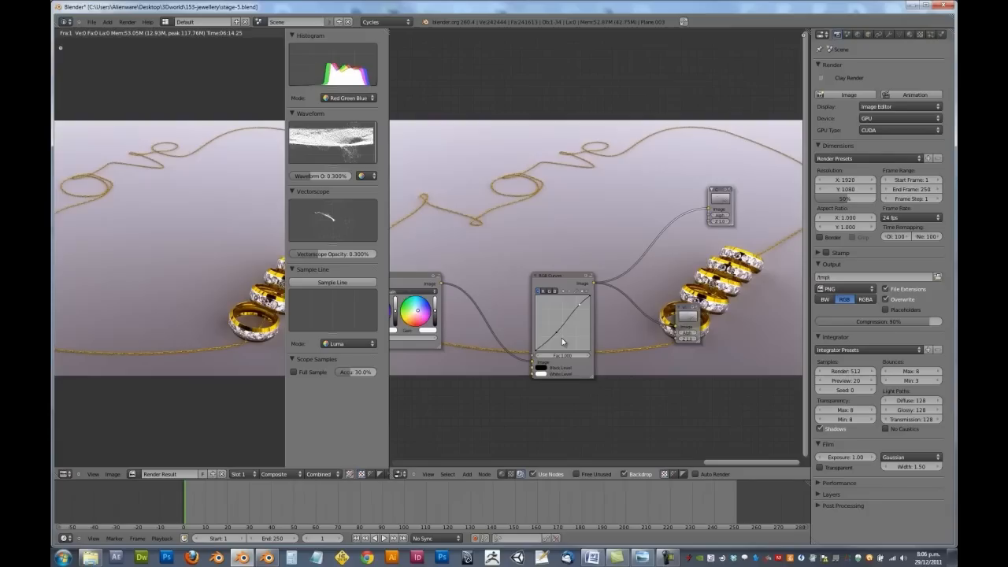
# Step: Maximize the compositing node editor to fill the whole Blender window
pyautogui.moveTo(629, 203); pyautogui.dragTo(581, 220, button='middle')
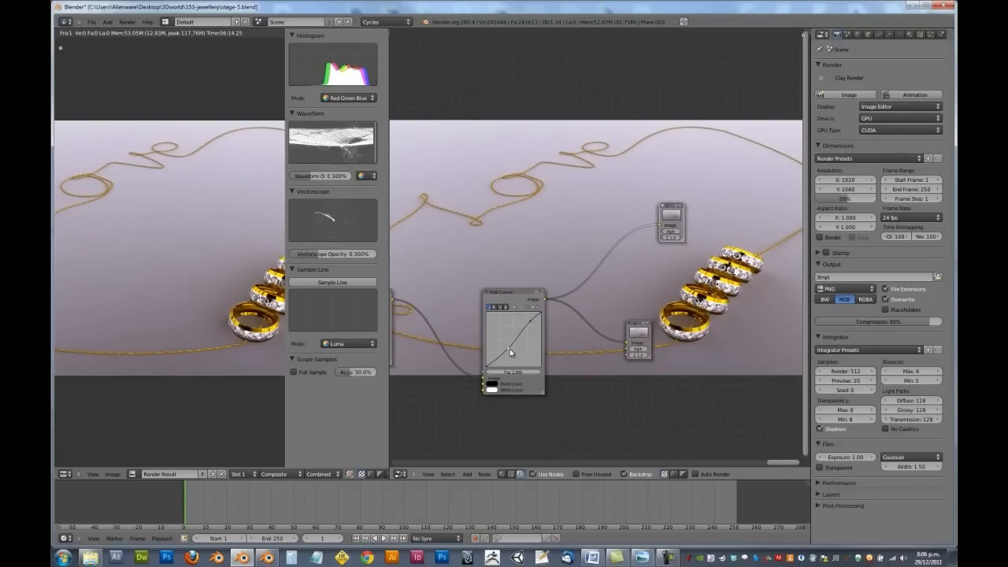
pyautogui.moveTo(694, 300); pyautogui.dragTo(663, 302, button='middle')
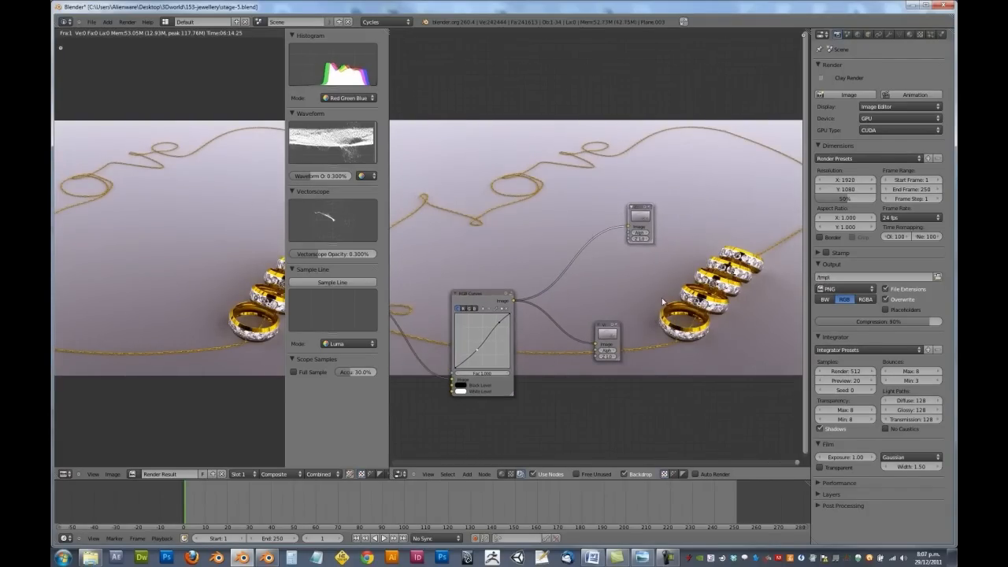
pyautogui.scroll(3, 663, 301)
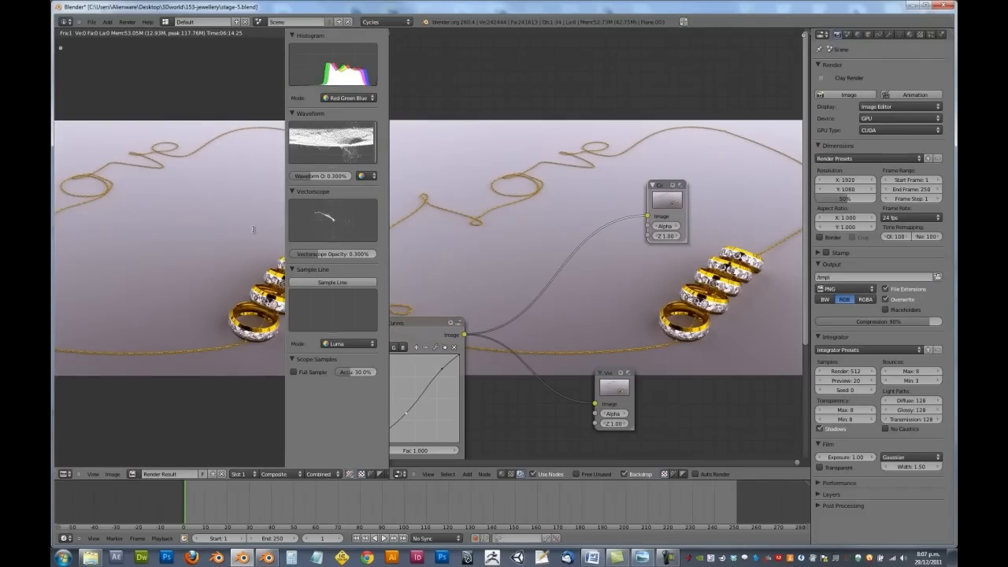
pyautogui.press('space')
pyautogui.press('t')
pyautogui.press('t')
pyautogui.press('t')
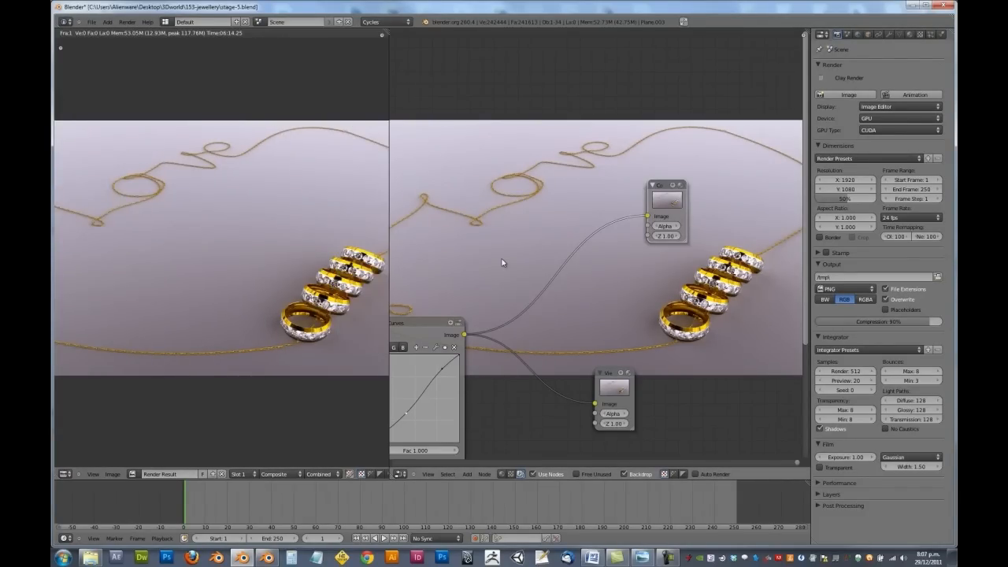
pyautogui.hotkey('ctrl', 'Up')
# Step: Add a Bright/Contrast node and push its brightness up to 100
pyautogui.moveTo(548, 300); pyautogui.dragTo(650, 211, button='middle')
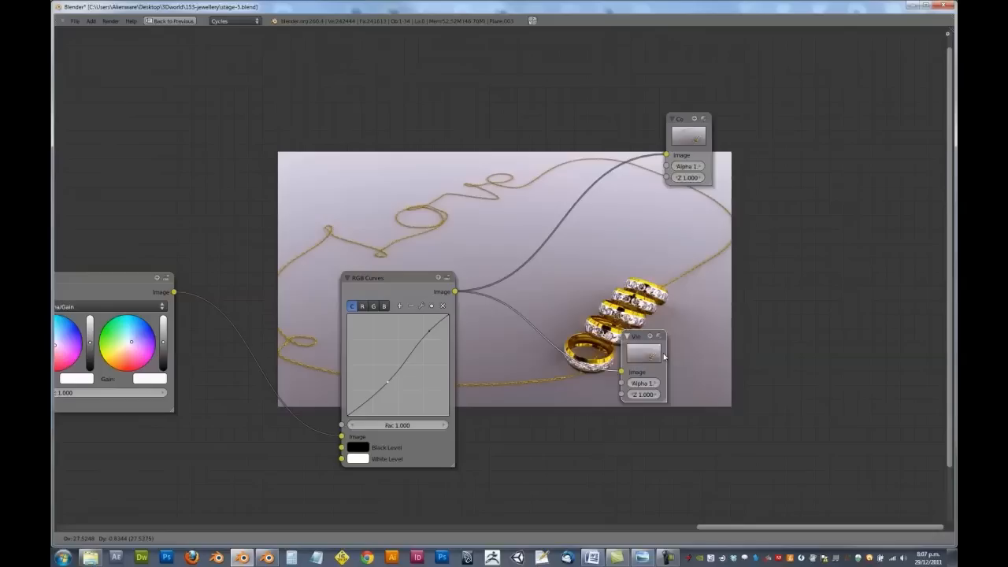
pyautogui.moveTo(628, 352); pyautogui.dragTo(803, 372)
pyautogui.moveTo(581, 296); pyautogui.dragTo(564, 232, button='middle')
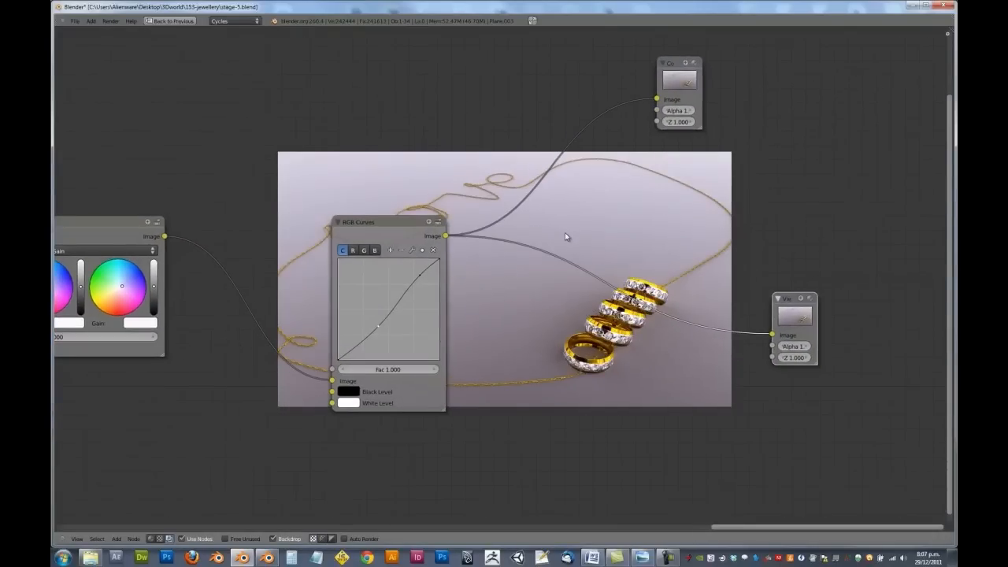
pyautogui.moveTo(437, 268); pyautogui.dragTo(462, 240, button='middle')
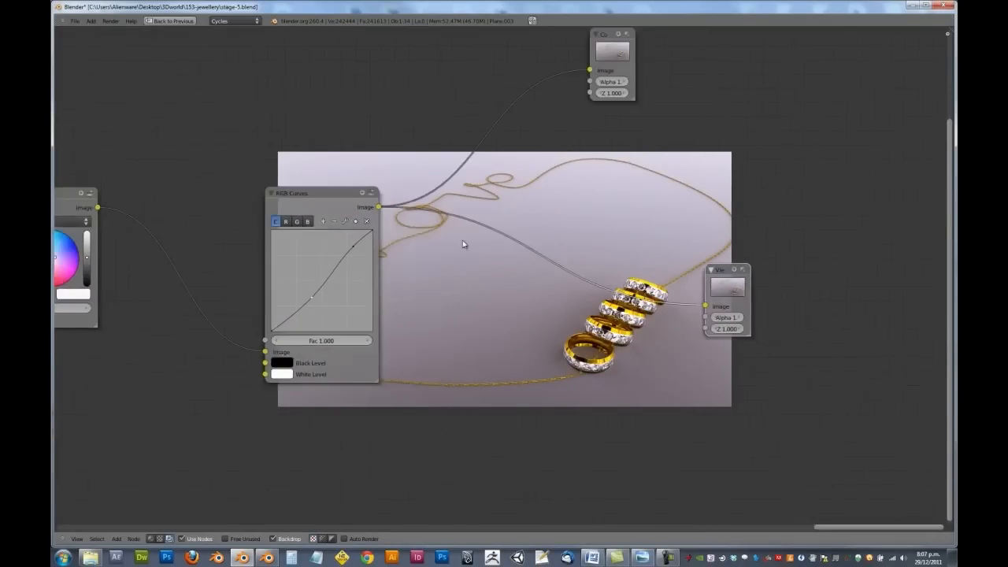
pyautogui.hotkey('shift', 'a')
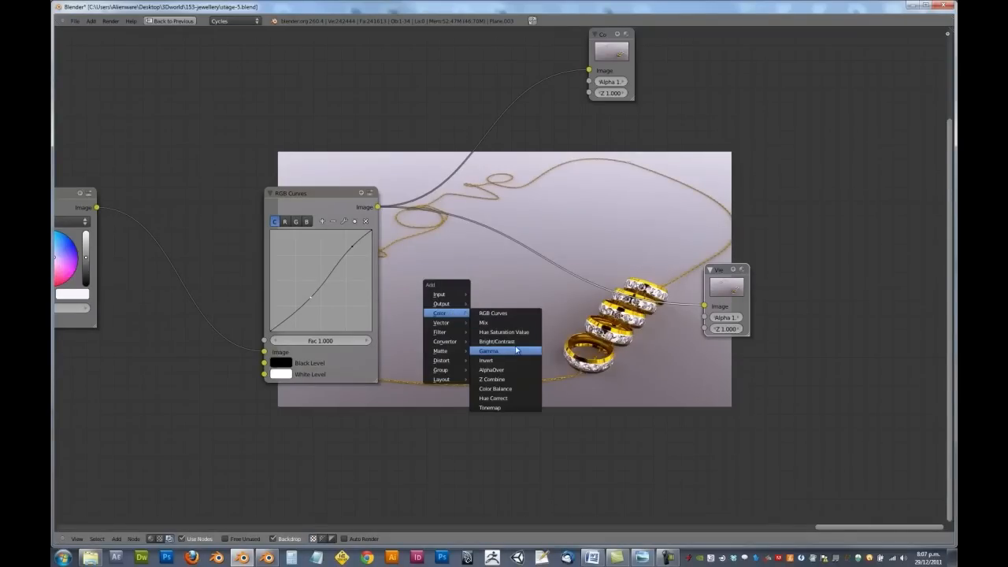
pyautogui.click(504, 341)
pyautogui.moveTo(542, 356); pyautogui.dragTo(550, 358)
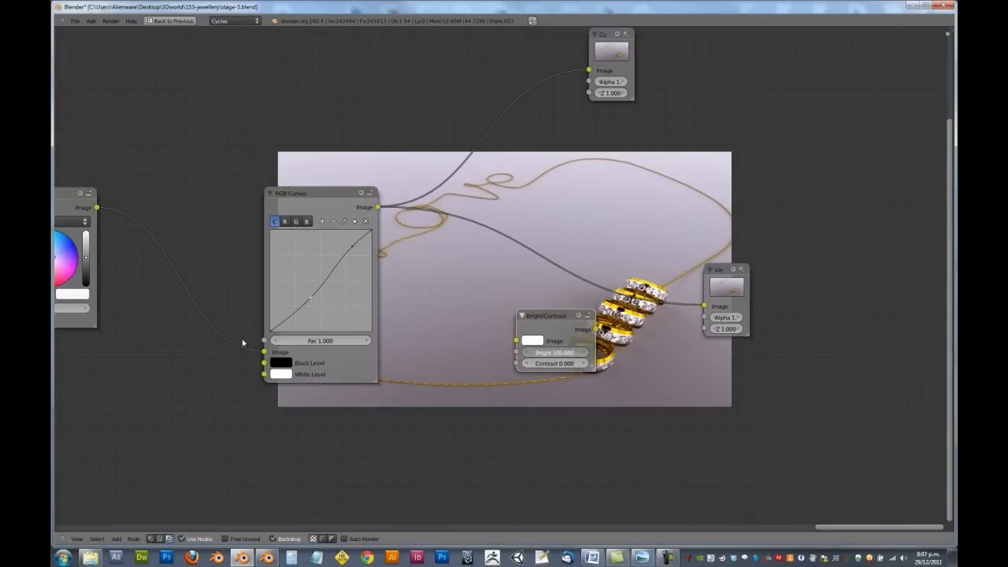
pyautogui.moveTo(549, 358); pyautogui.dragTo(848, 346)
# Step: Route RGB Curves through Bright/Contrast into the Viewer and spread the nodes apart
pyautogui.moveTo(378, 207); pyautogui.dragTo(532, 341)
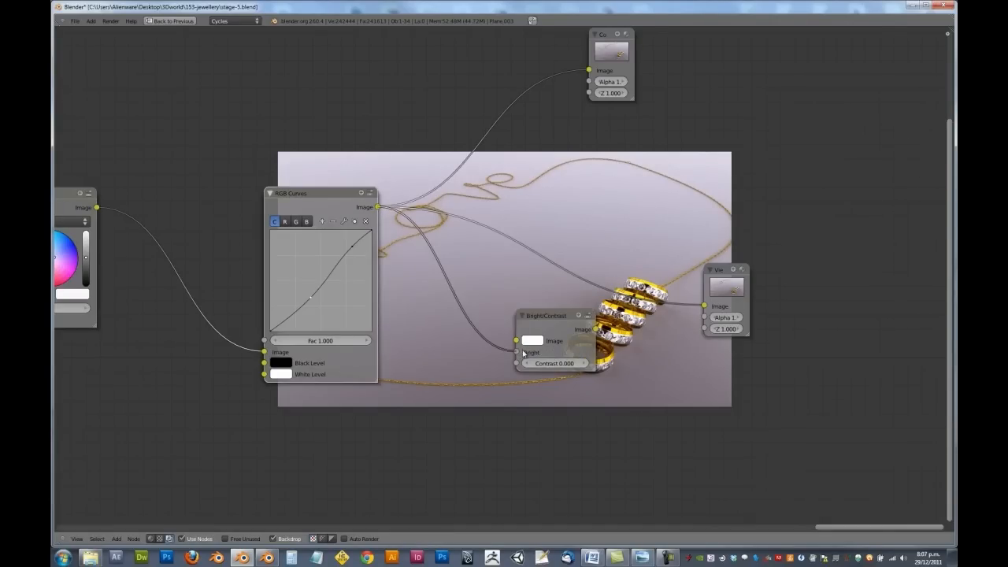
pyautogui.keyDown('ctrl'); pyautogui.keyDown('shift'); pyautogui.click(569, 336); pyautogui.keyUp('shift'); pyautogui.keyUp('ctrl')
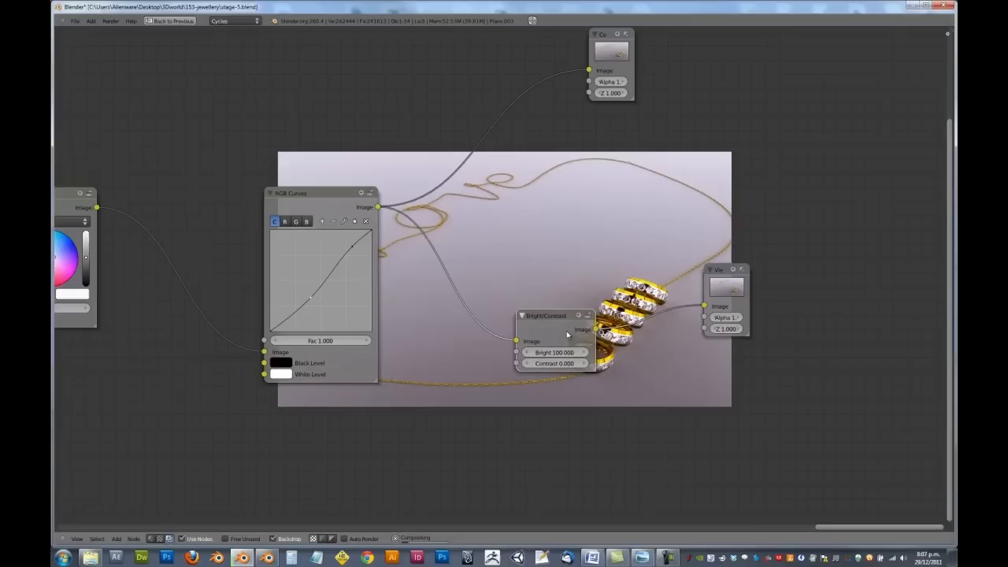
pyautogui.moveTo(558, 330); pyautogui.dragTo(539, 362)
pyautogui.moveTo(341, 137); pyautogui.dragTo(236, 116, button='middle')
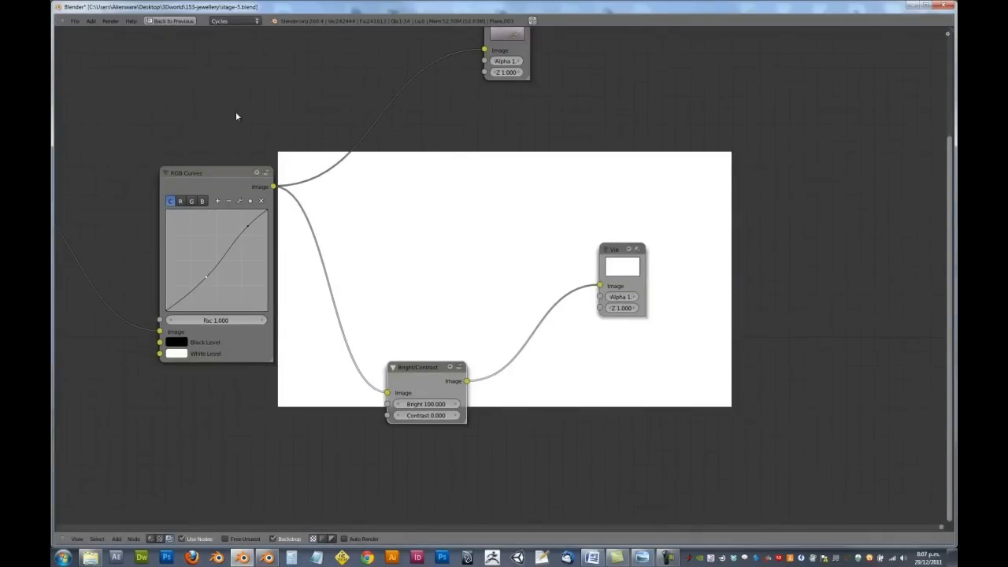
pyautogui.moveTo(465, 237); pyautogui.dragTo(398, 128, button='middle')
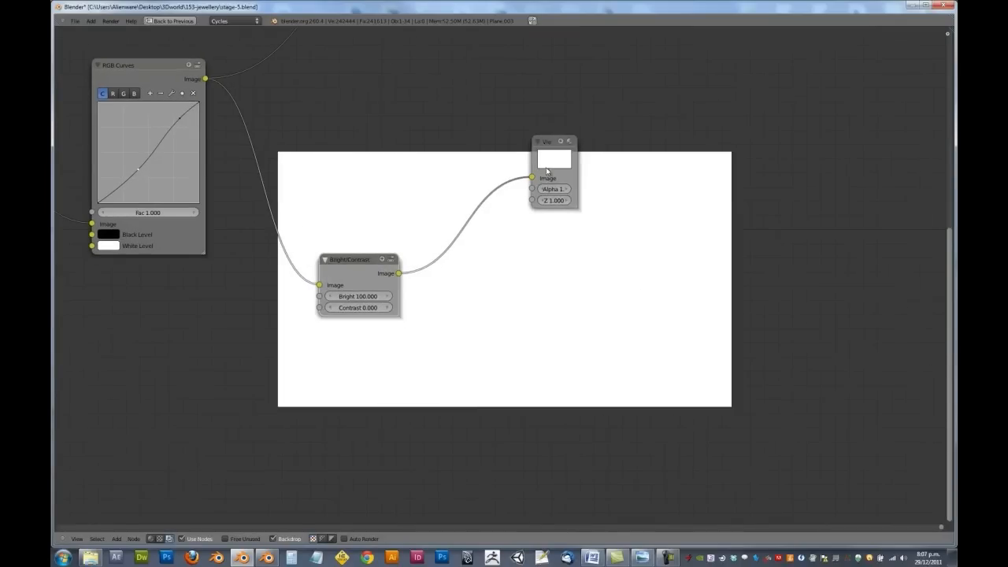
pyautogui.moveTo(563, 180); pyautogui.dragTo(797, 211)
pyautogui.moveTo(344, 267); pyautogui.dragTo(314, 288)
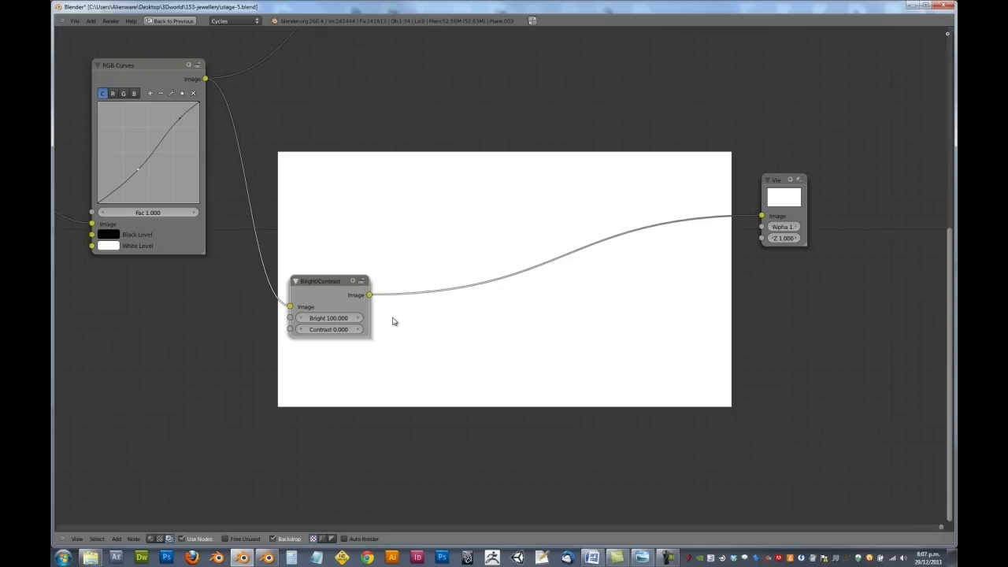
# Step: Drop a Math node on the Bright/Contrast–Viewer link as Greater Than with value 0
pyautogui.hotkey('shift', 'a')
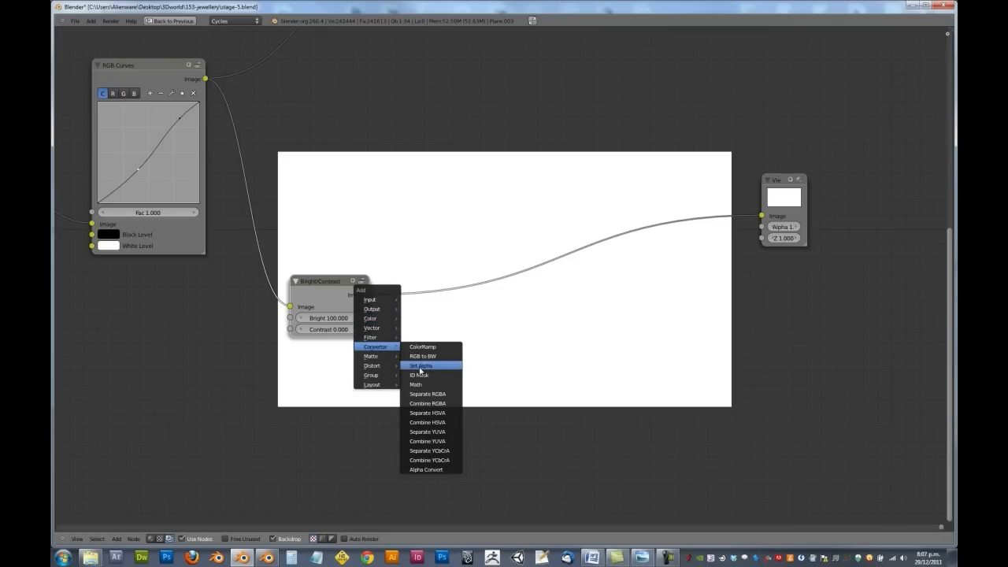
pyautogui.click(417, 384)
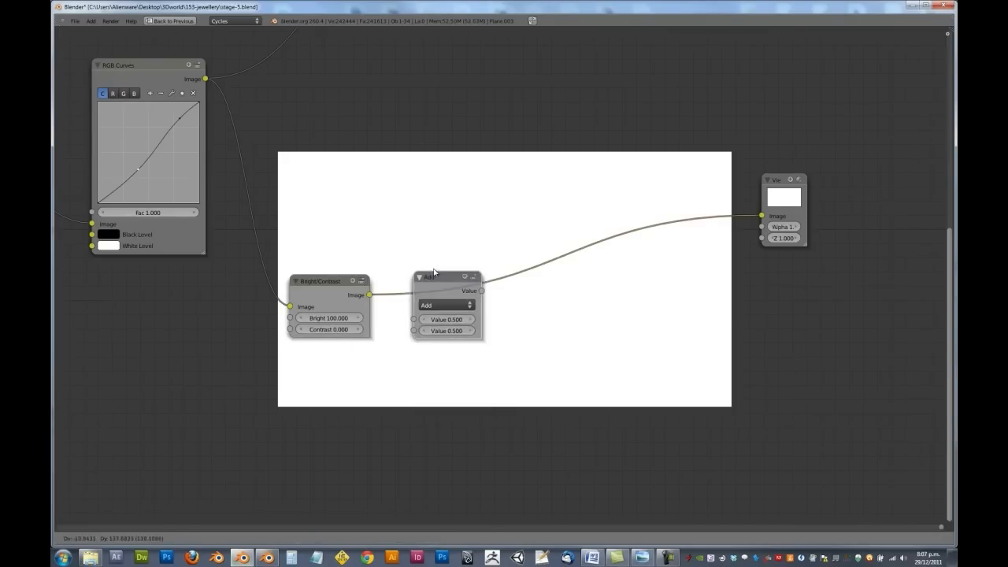
pyautogui.click(433, 272)
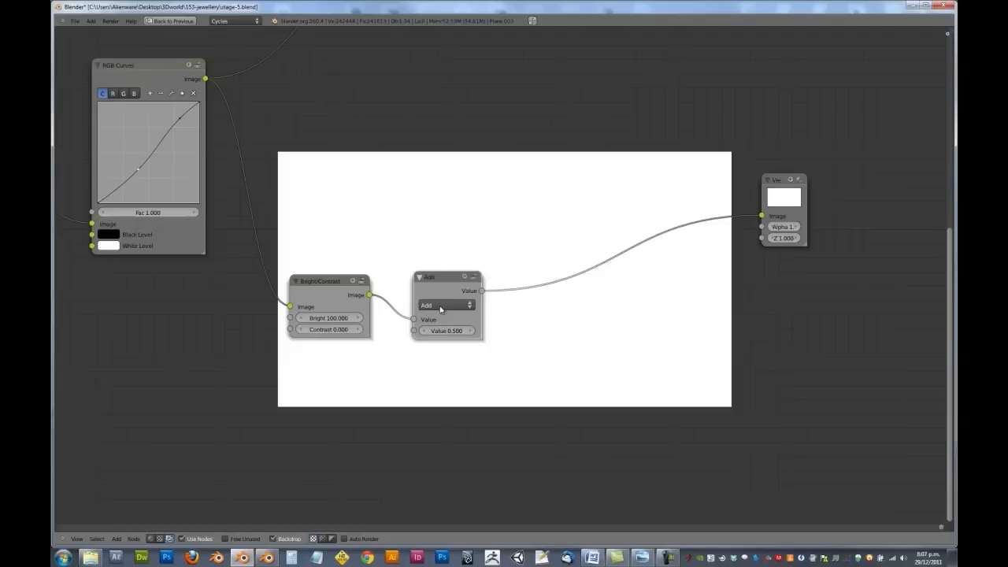
pyautogui.click(441, 305)
pyautogui.click(455, 94)
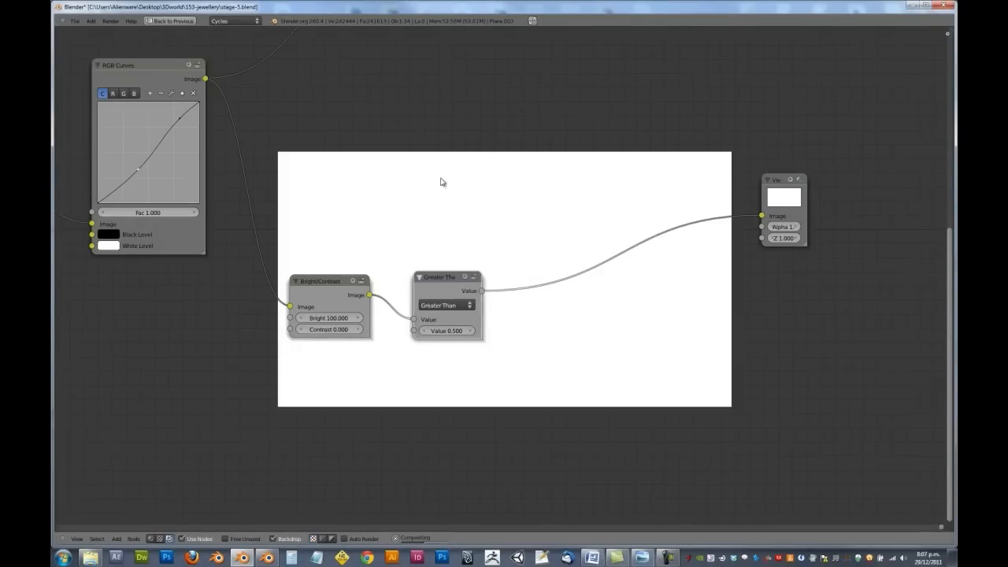
pyautogui.click(439, 331)
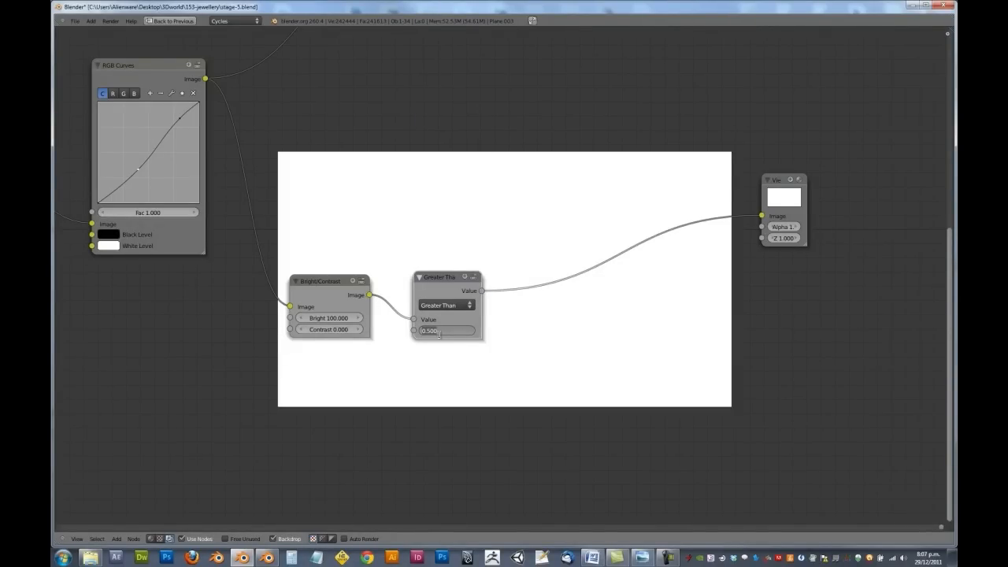
pyautogui.write('0')
pyautogui.press('Return')
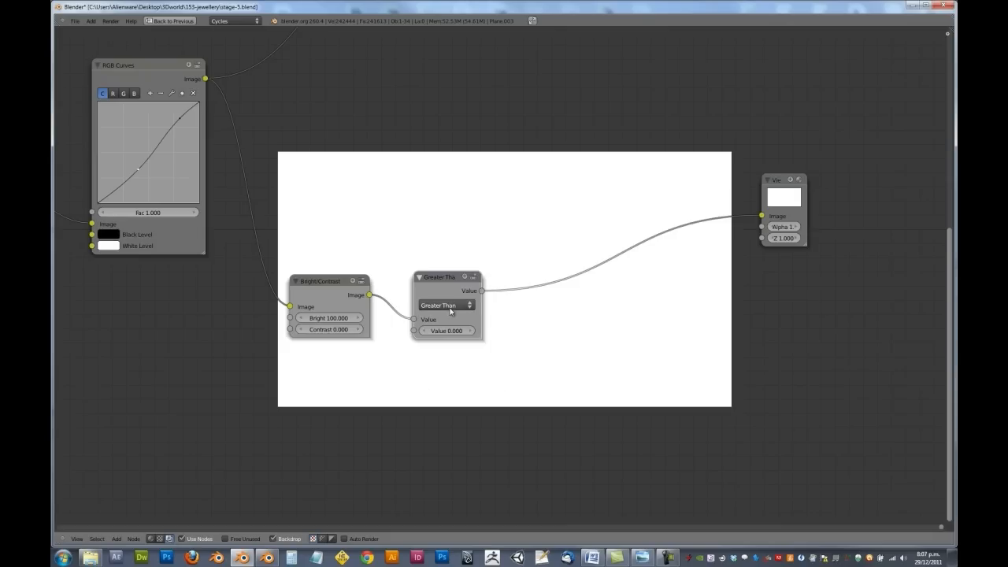
pyautogui.moveTo(441, 282); pyautogui.dragTo(622, 294)
# Step: Insert a Lens Distortion node with distortion 1 before the Greater Than node
pyautogui.hotkey('shift', 'a')
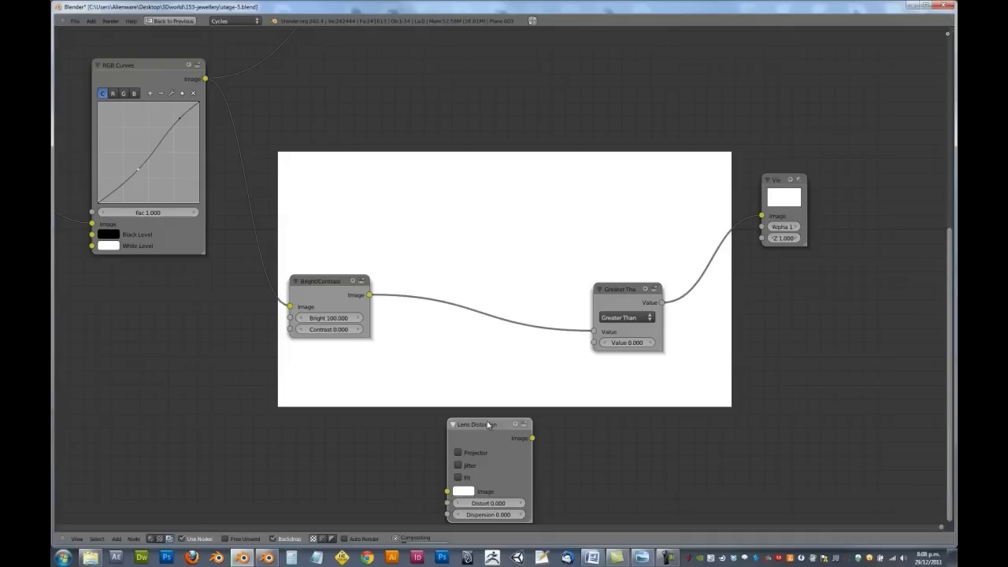
pyautogui.moveTo(488, 424); pyautogui.dragTo(492, 296)
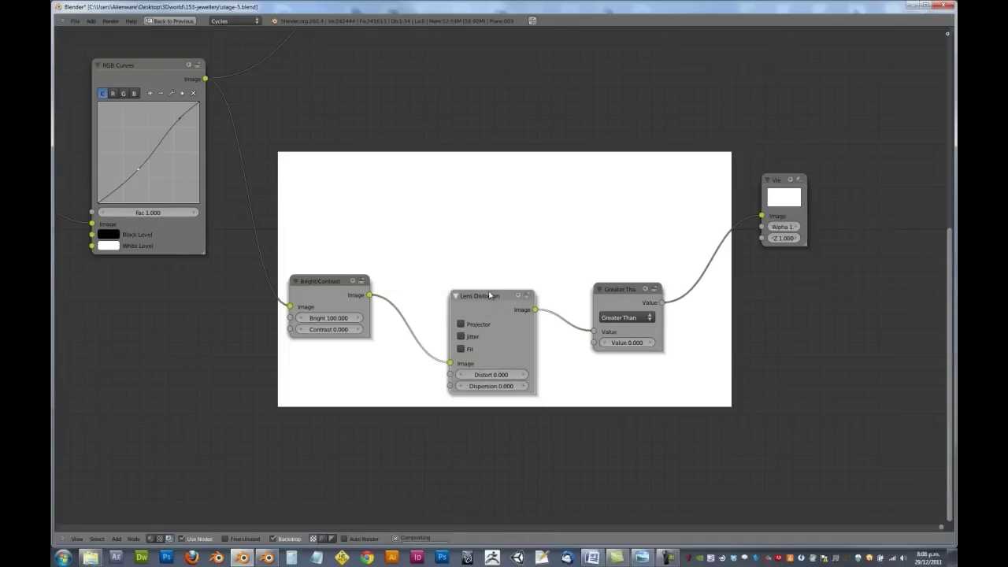
pyautogui.click(486, 375)
pyautogui.write('1')
pyautogui.press('Return')
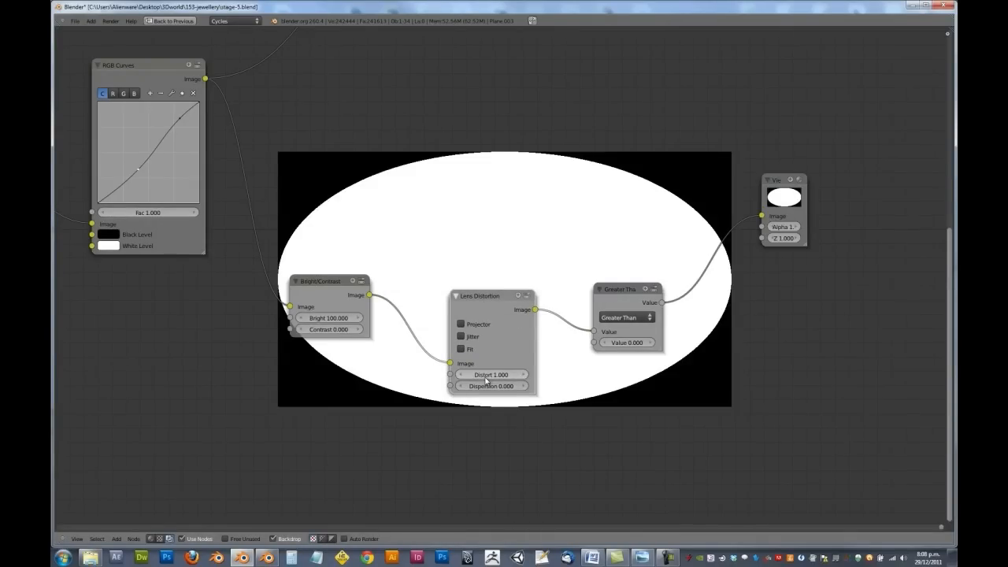
# Step: Preview the Greater Than result in the Viewer and move the Viewer node right
pyautogui.moveTo(524, 192)
pyautogui.mouseDown(button='middle')
pyautogui.moveTo(452, 207)
pyautogui.moveTo(421, 259)
pyautogui.mouseUp(button='middle')
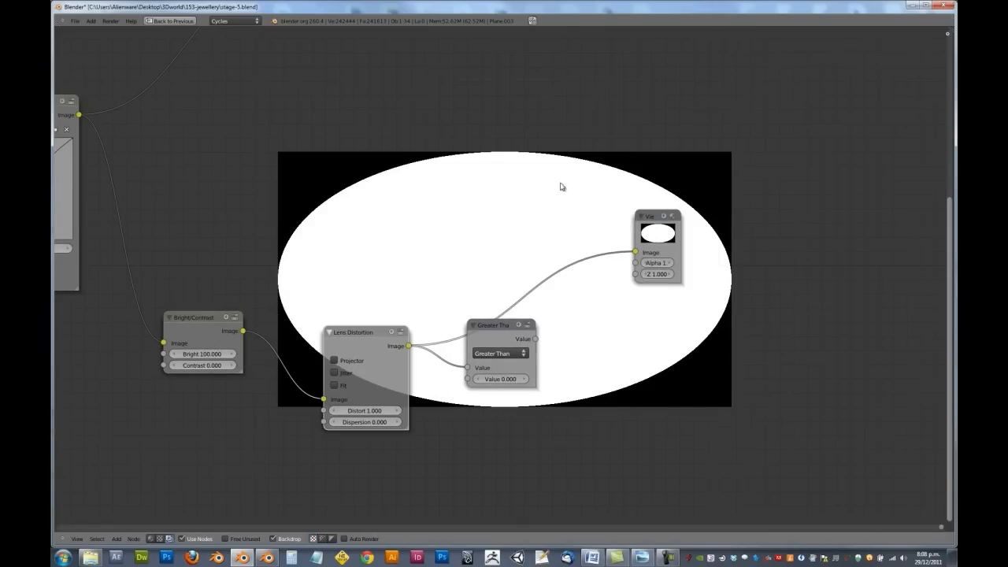
pyautogui.press('f')
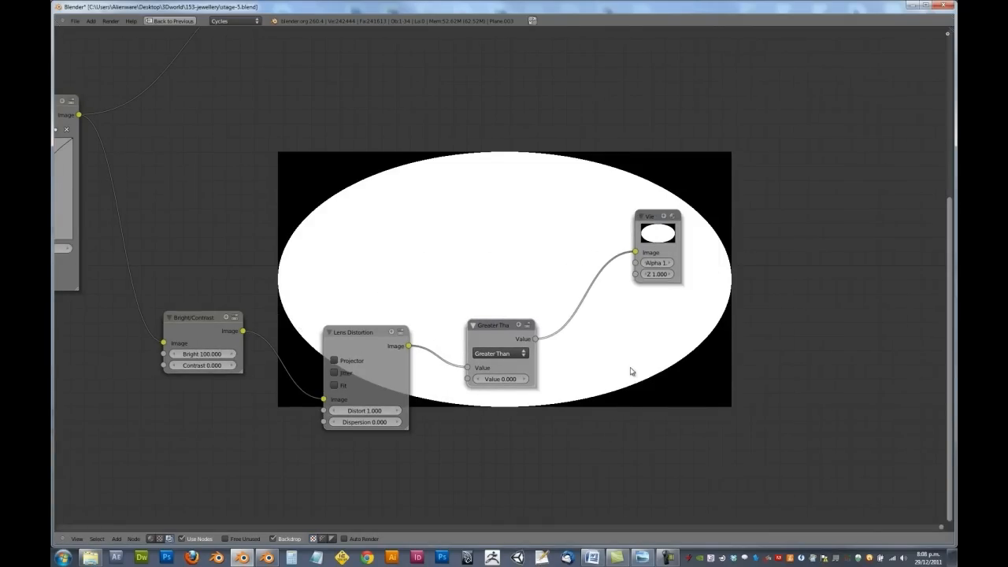
pyautogui.moveTo(511, 166); pyautogui.dragTo(450, 162, button='middle')
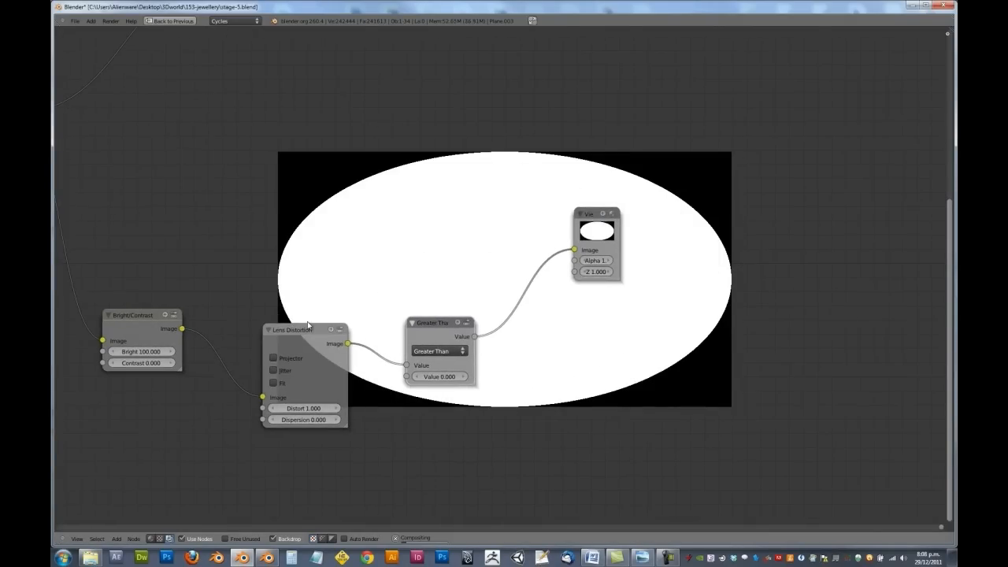
pyautogui.keyDown('ctrl'); pyautogui.keyDown('shift'); pyautogui.click(309, 333); pyautogui.keyUp('shift'); pyautogui.keyUp('ctrl')
pyautogui.keyDown('ctrl'); pyautogui.keyDown('shift'); pyautogui.click(421, 339); pyautogui.keyUp('shift'); pyautogui.keyUp('ctrl')
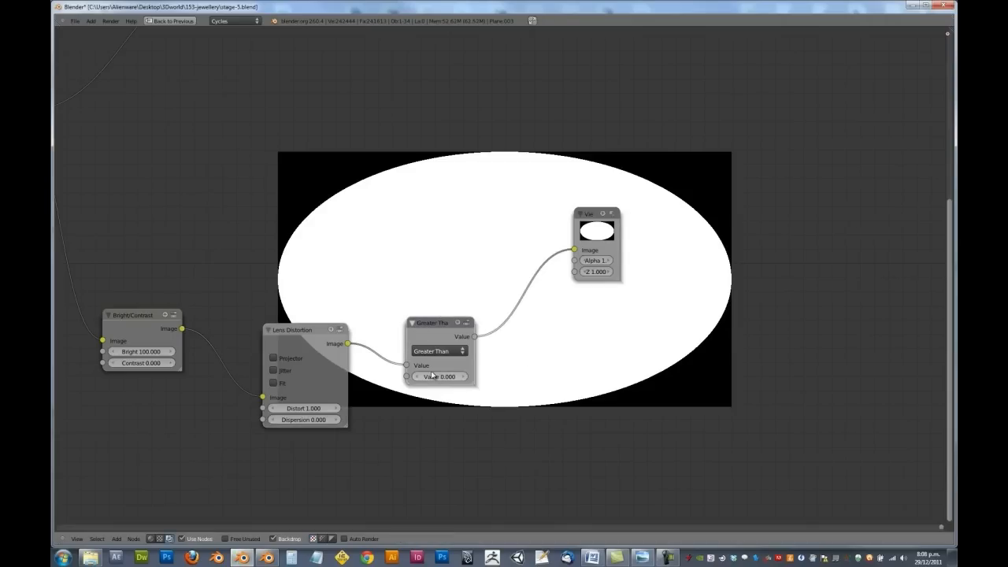
pyautogui.moveTo(603, 234); pyautogui.dragTo(796, 229)
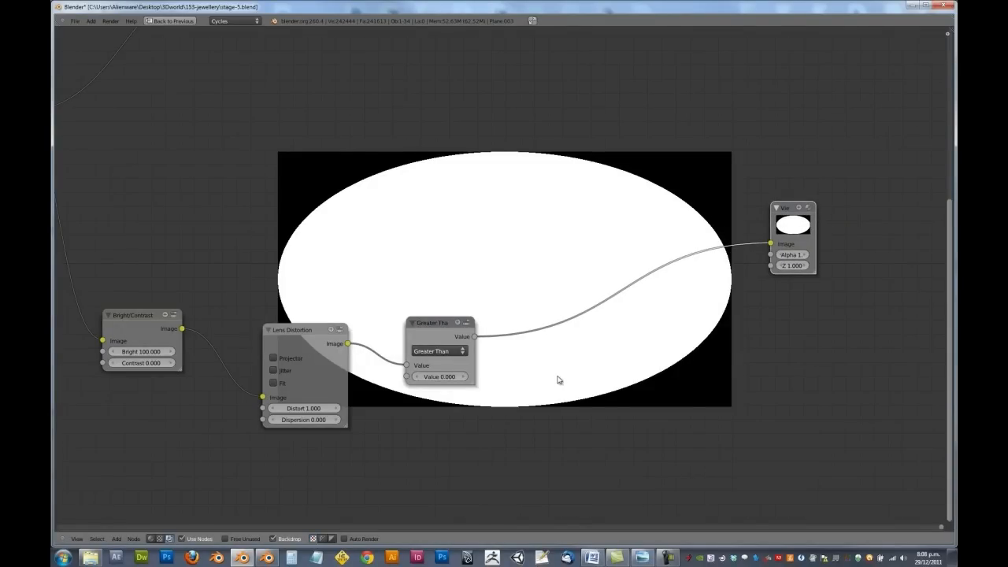
pyautogui.hotkey('shift', 'a')
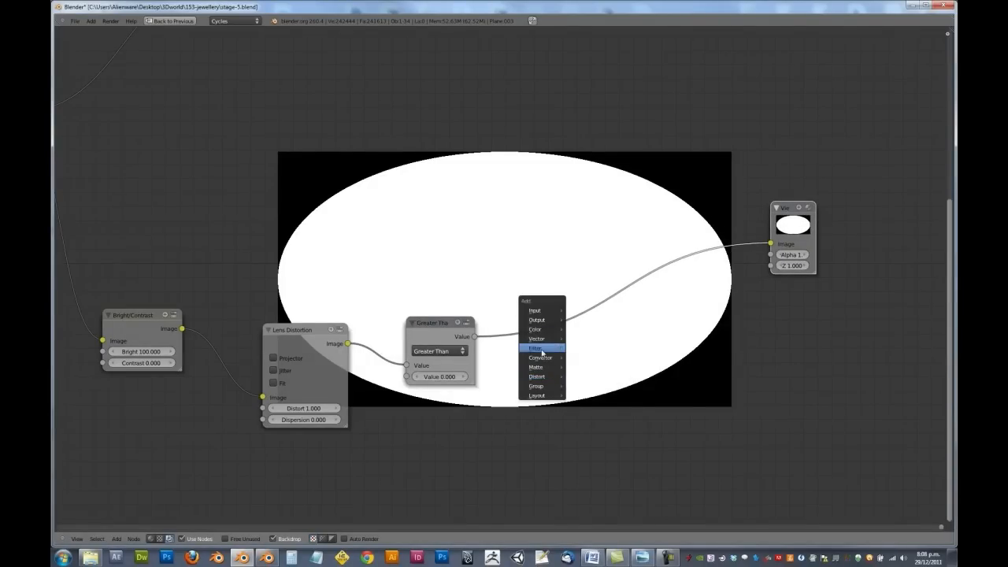
# Step: Insert a relative Fast Gaussian Blur node at 20% X and Y after Greater Than
pyautogui.click(589, 356)
pyautogui.click(619, 391)
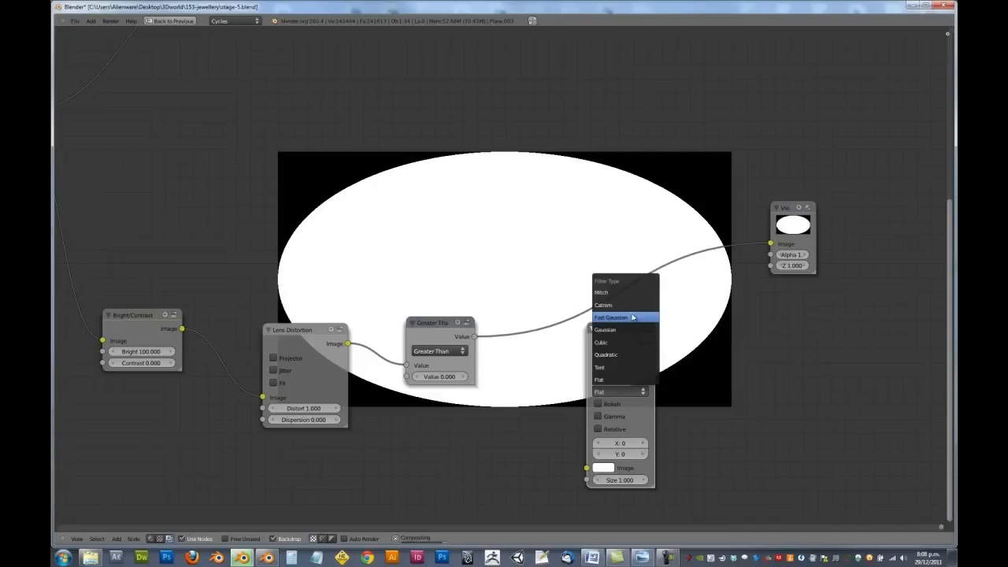
pyautogui.click(626, 318)
pyautogui.moveTo(620, 335); pyautogui.dragTo(563, 298)
pyautogui.click(563, 298)
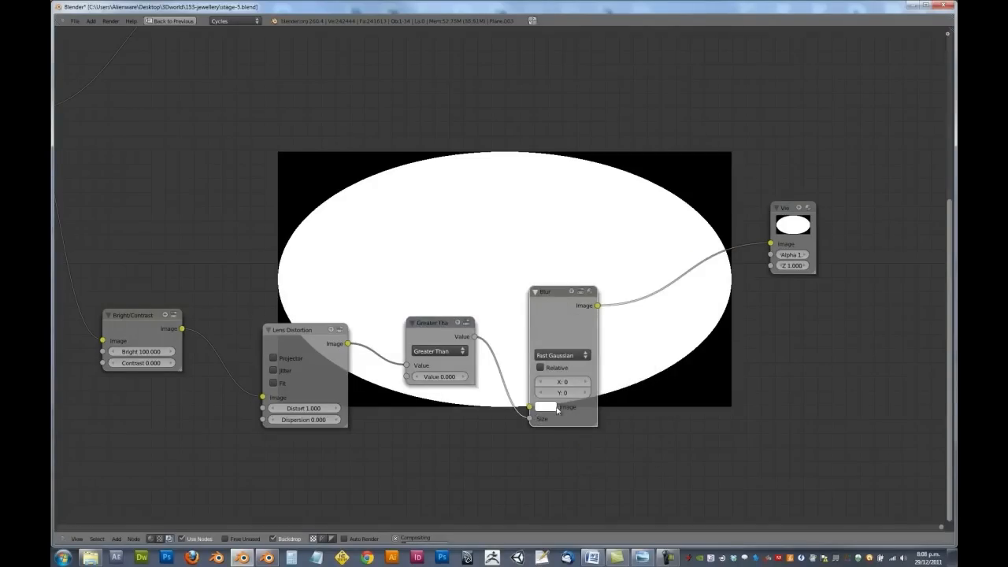
pyautogui.click(541, 368)
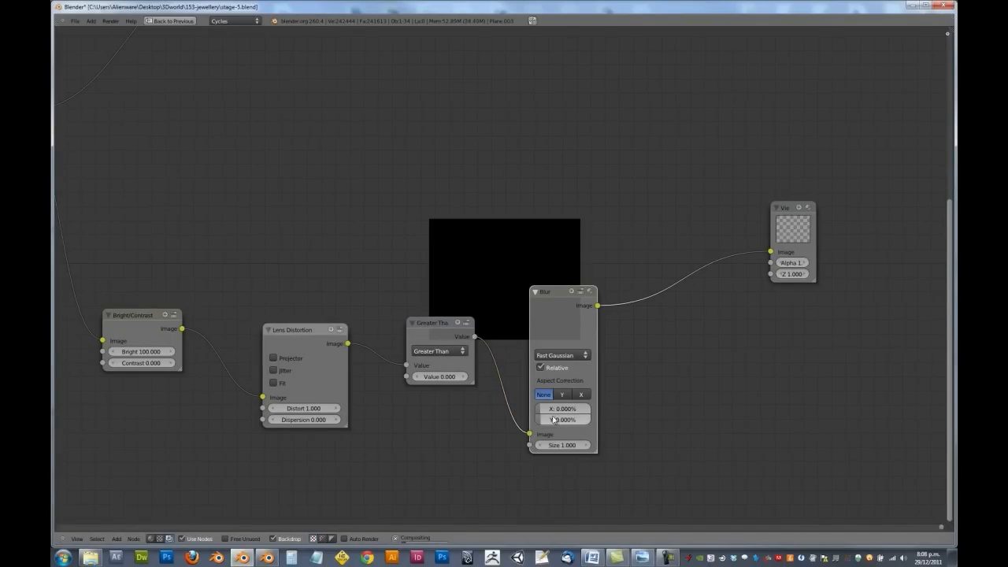
pyautogui.click(560, 409)
pyautogui.write('20')
pyautogui.press('Return')
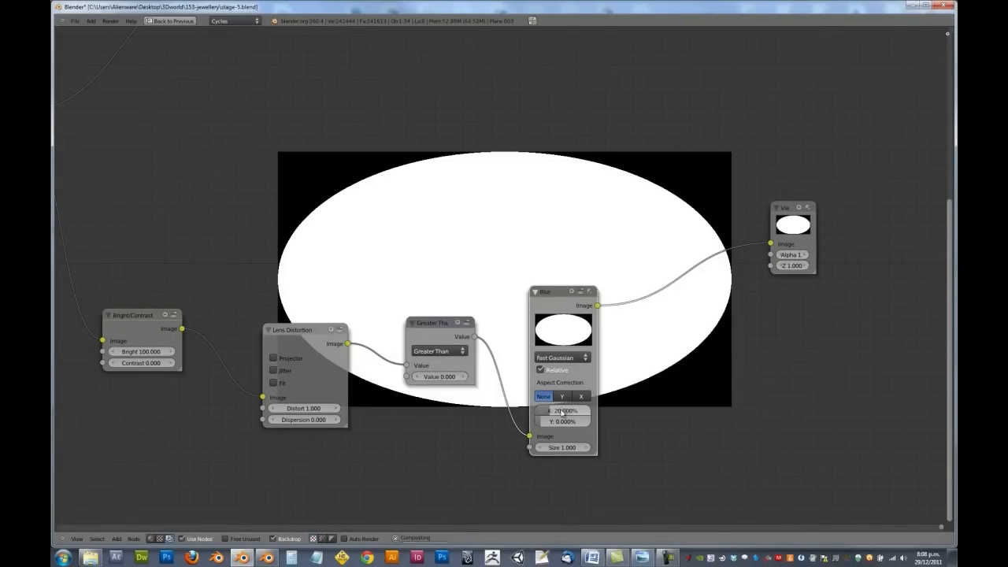
pyautogui.click(565, 422)
pyautogui.write('20')
pyautogui.press('Return')
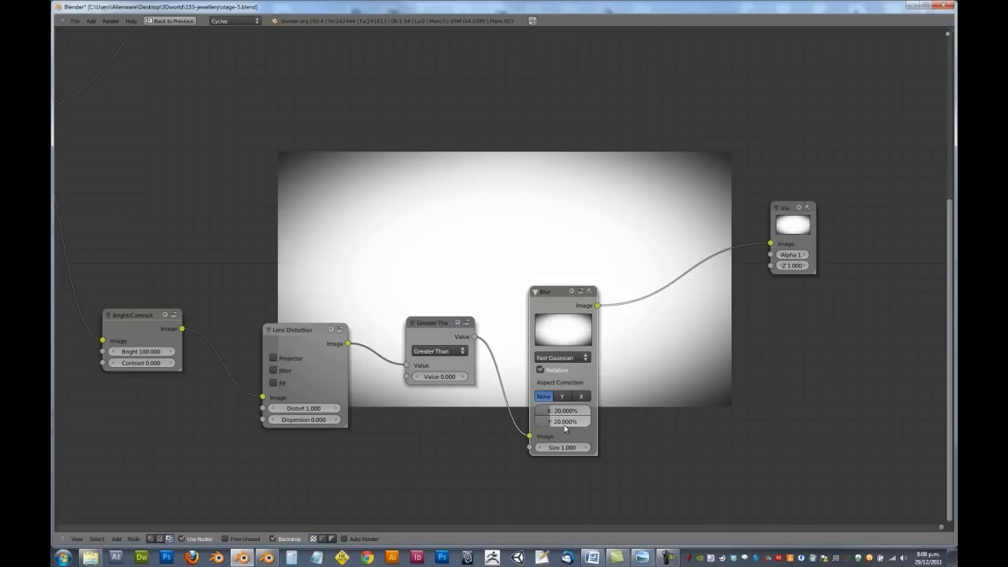
pyautogui.moveTo(635, 342); pyautogui.dragTo(538, 360, button='middle')
pyautogui.scroll(-4, 538, 363)
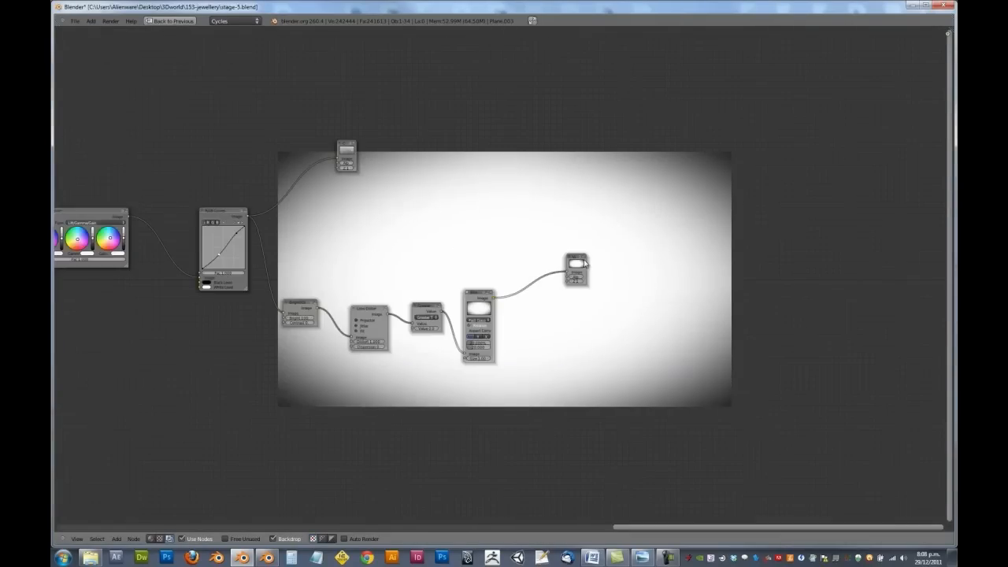
# Step: Add a Mix node fed by the RGB Curves result and the blurred mask
pyautogui.moveTo(573, 269); pyautogui.dragTo(708, 268)
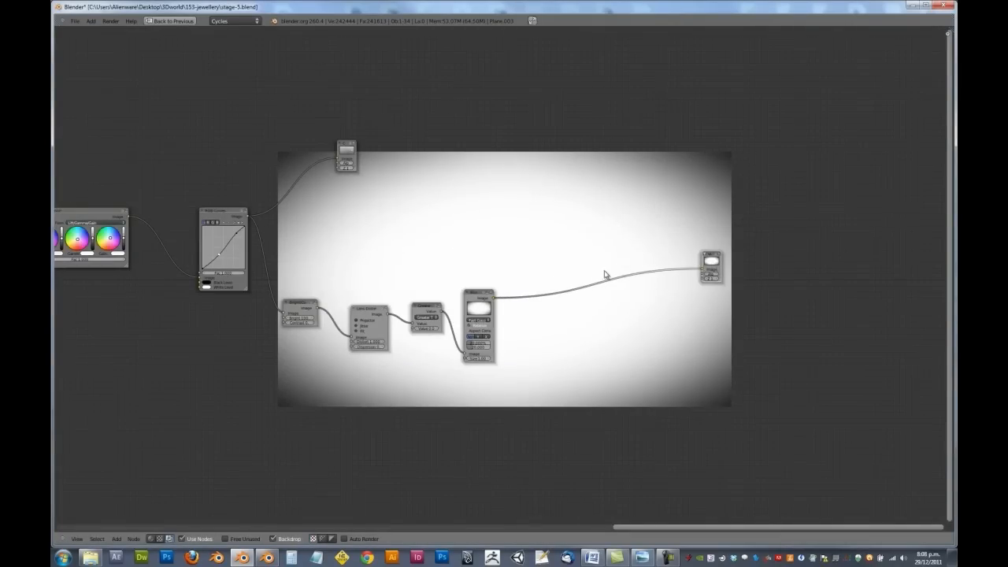
pyautogui.hotkey('shift', 'a')
pyautogui.click(630, 262)
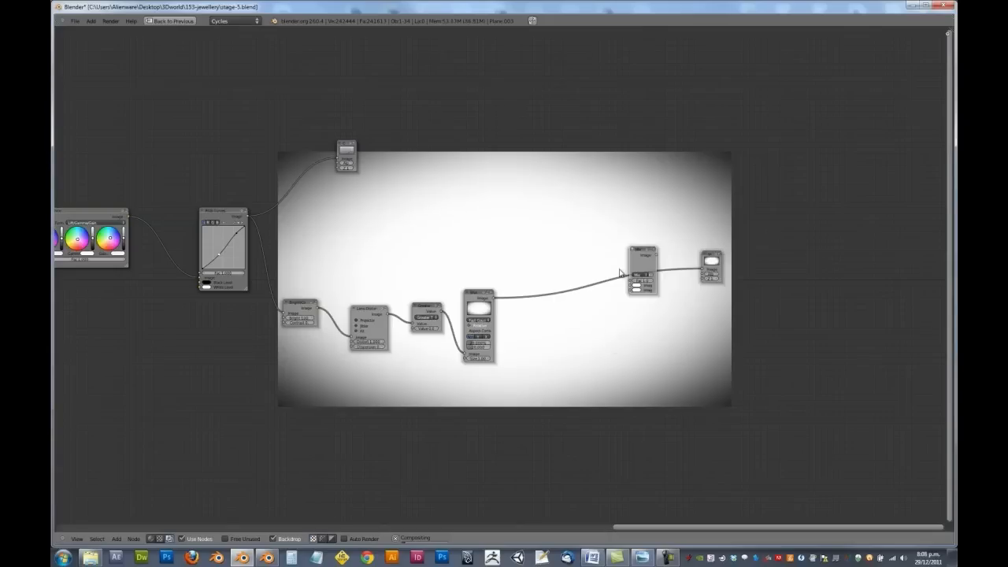
pyautogui.click(541, 221)
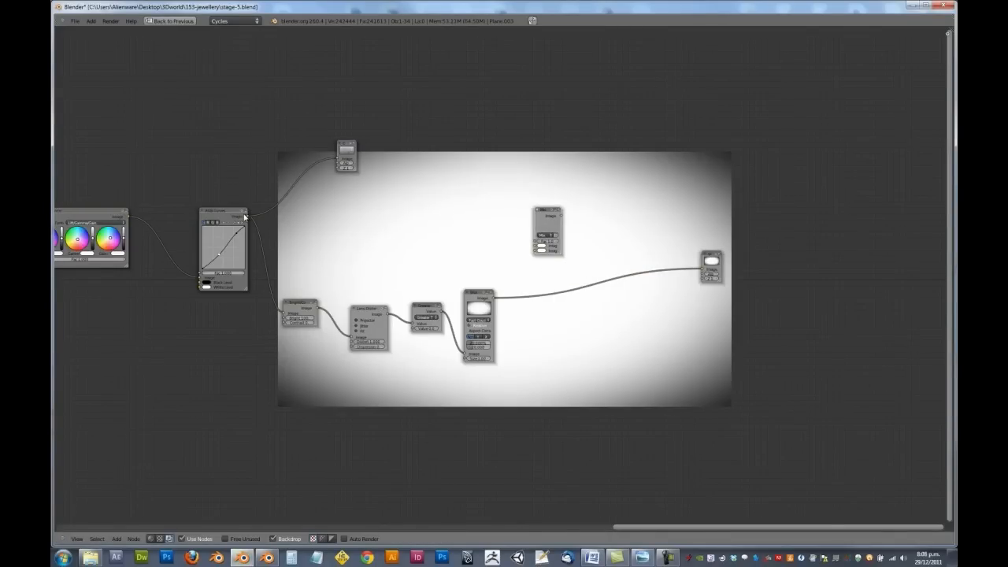
pyautogui.moveTo(245, 217); pyautogui.dragTo(534, 250)
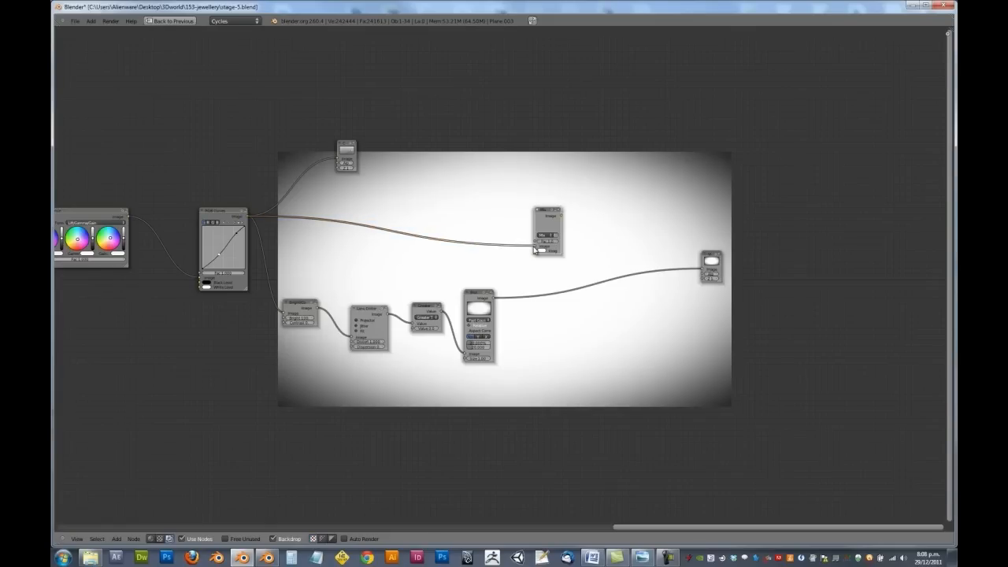
pyautogui.moveTo(493, 298); pyautogui.dragTo(539, 250)
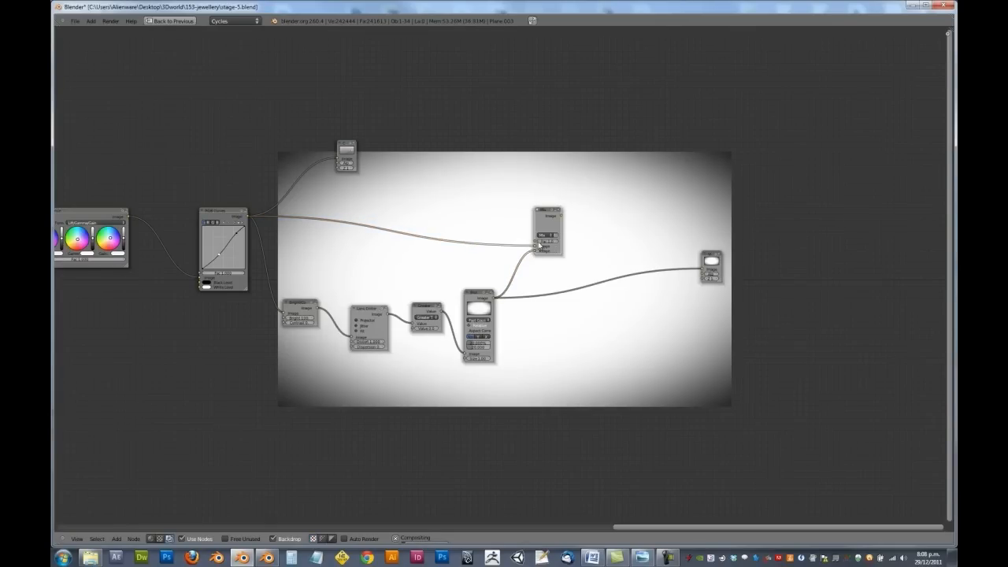
# Step: Set the Mix blend to Multiply with factor 0.3
pyautogui.click(547, 235)
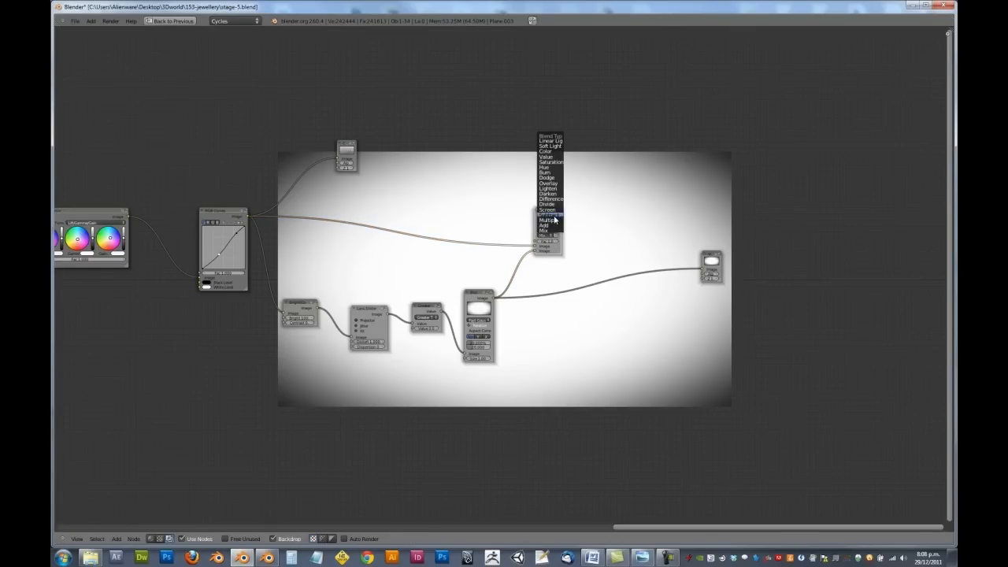
pyautogui.click(553, 225)
pyautogui.scroll(2, 605, 262)
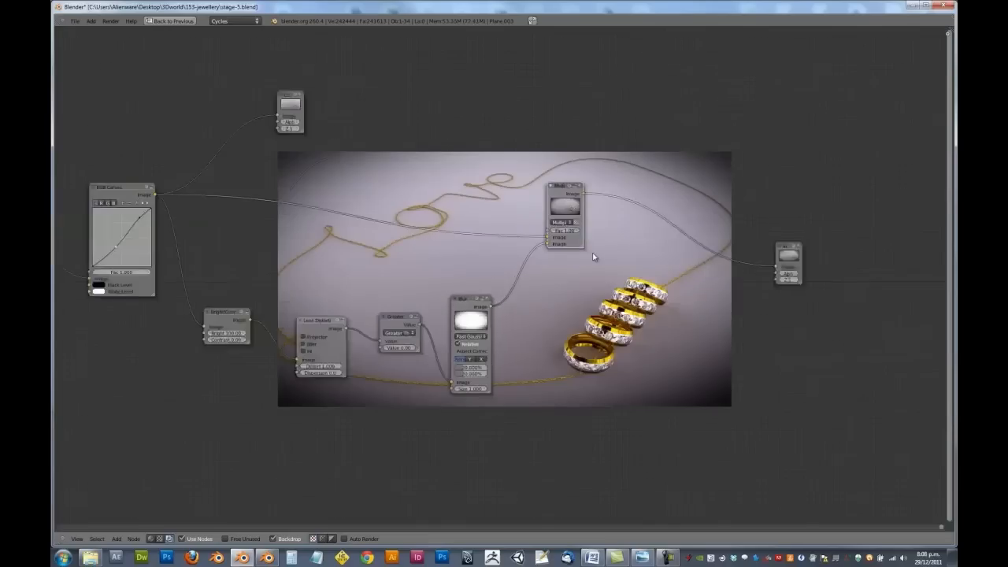
pyautogui.scroll(1, 605, 263)
pyautogui.scroll(2, 605, 263)
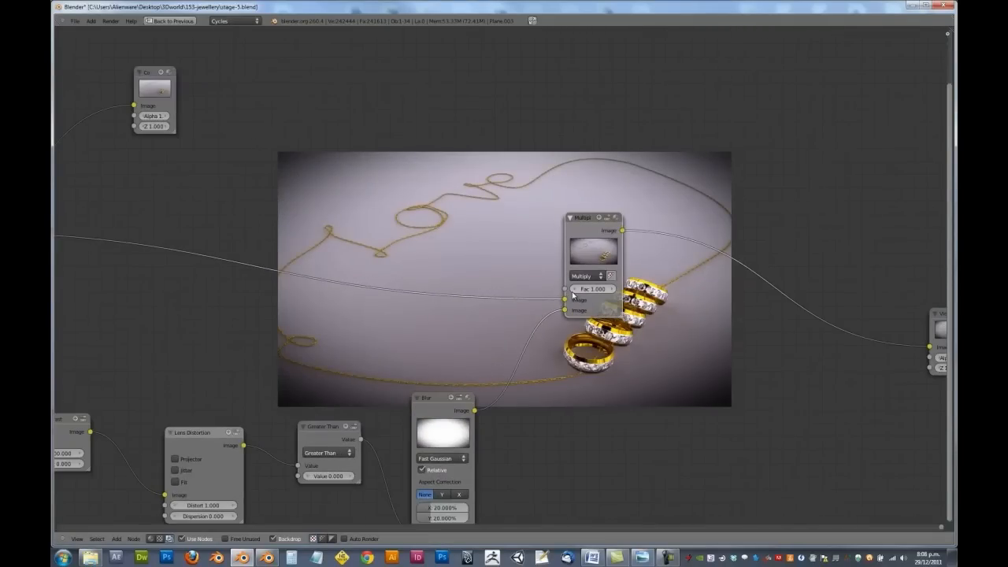
pyautogui.click(573, 292)
pyautogui.click(573, 291)
pyautogui.click(573, 292)
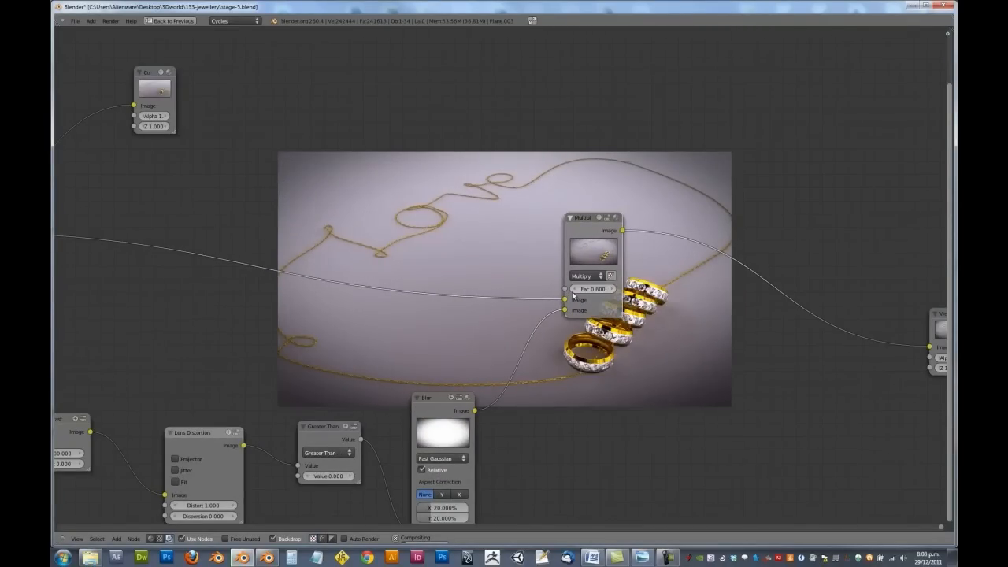
pyautogui.click(573, 291)
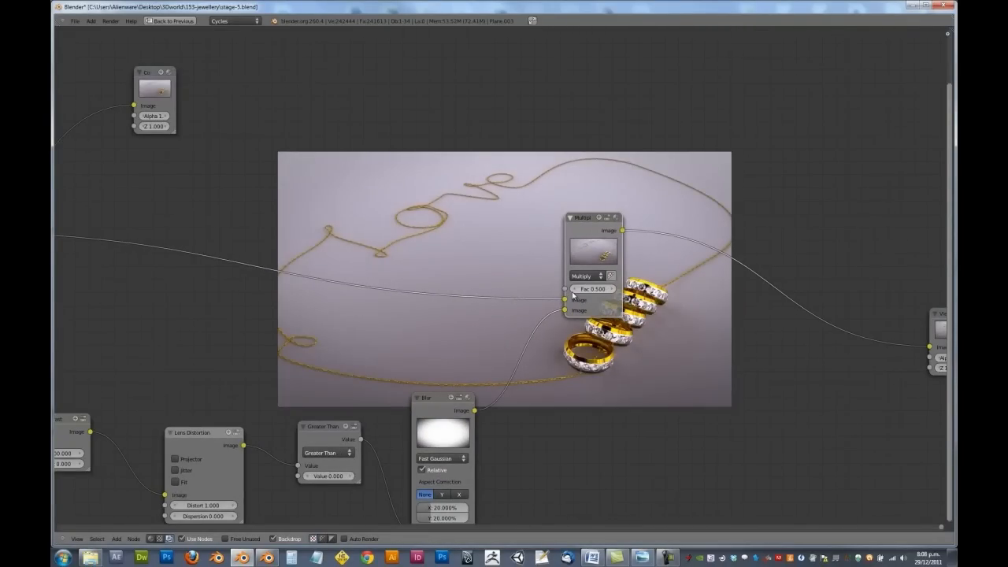
pyautogui.moveTo(574, 295); pyautogui.dragTo(578, 358, button='middle')
pyautogui.click(573, 356)
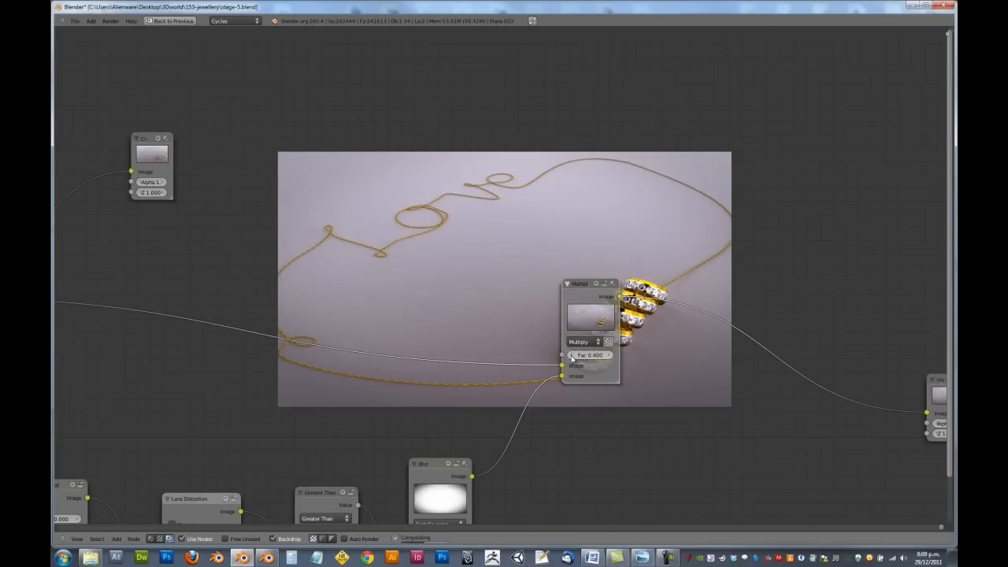
pyautogui.click(573, 358)
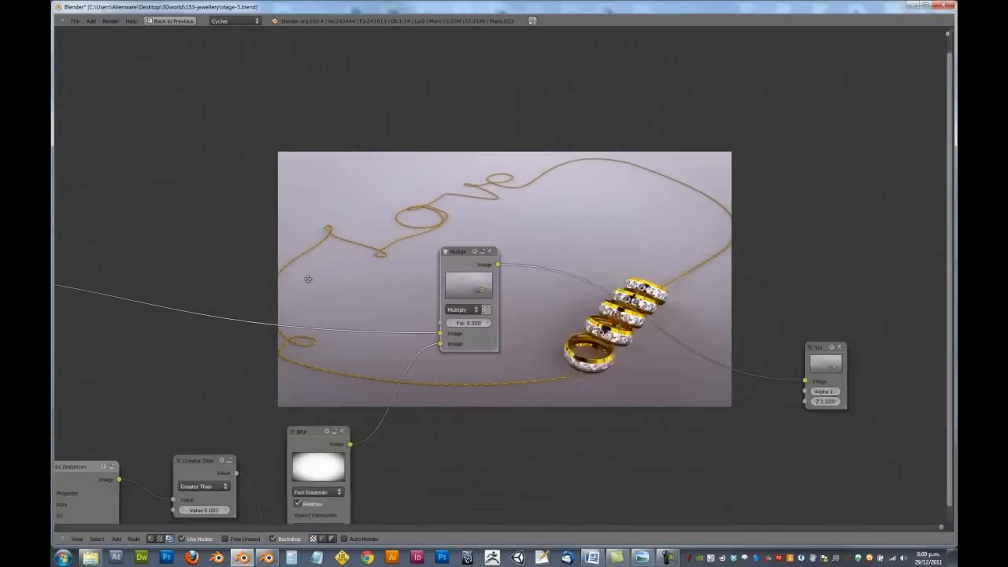
# Step: Move the Composite node right and feed it the Multiply result
pyautogui.moveTo(573, 358); pyautogui.dragTo(457, 281, button='middle')
pyautogui.press('g')
pyautogui.click(928, 172)
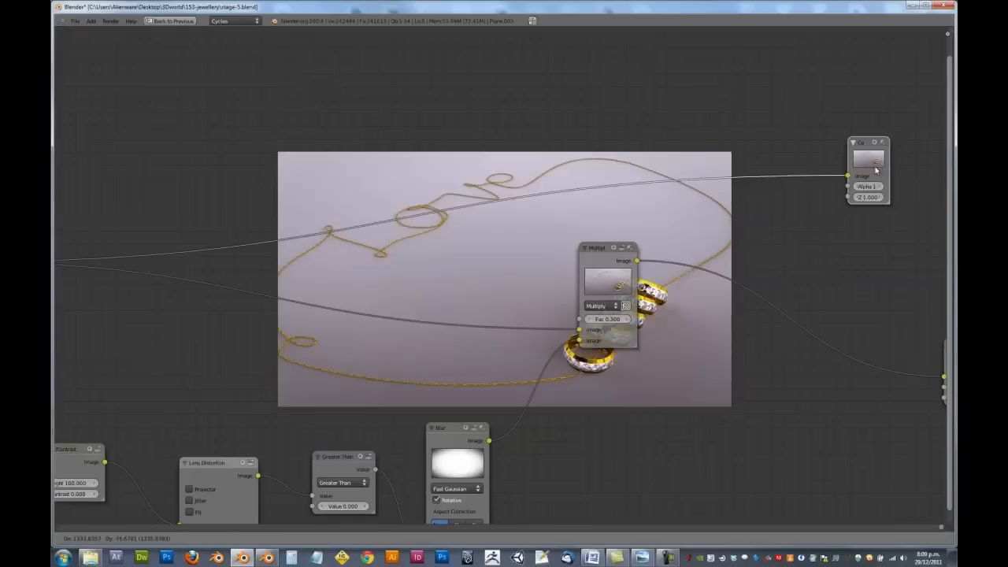
pyautogui.moveTo(636, 260); pyautogui.dragTo(846, 177)
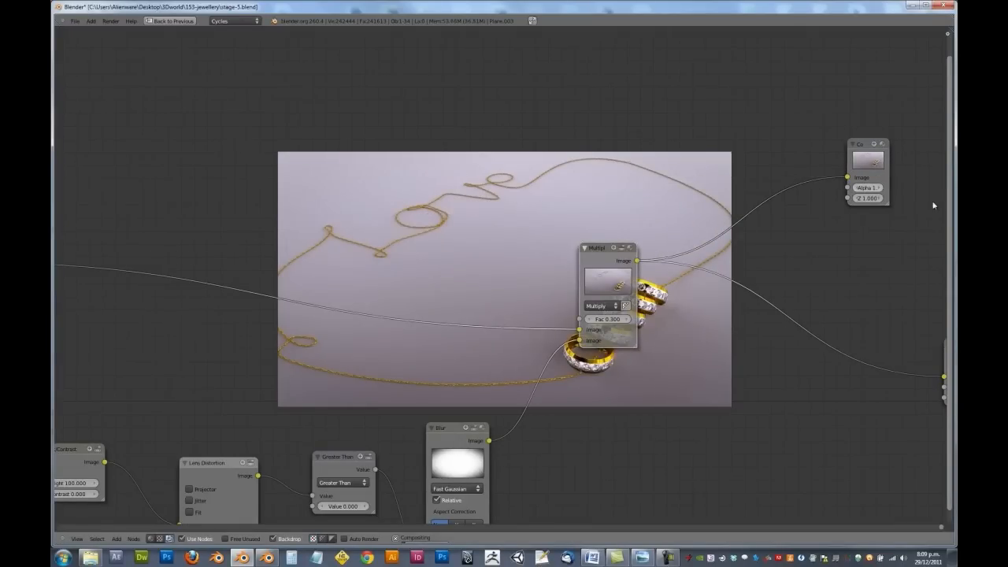
pyautogui.scroll(-2, 536, 290)
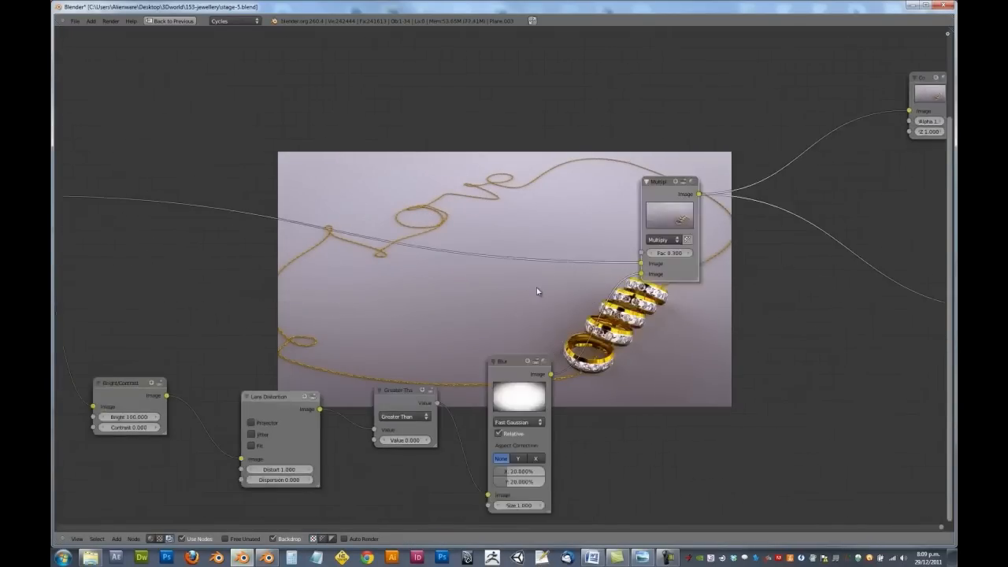
pyautogui.scroll(-2, 537, 290)
pyautogui.scroll(-1, 538, 292)
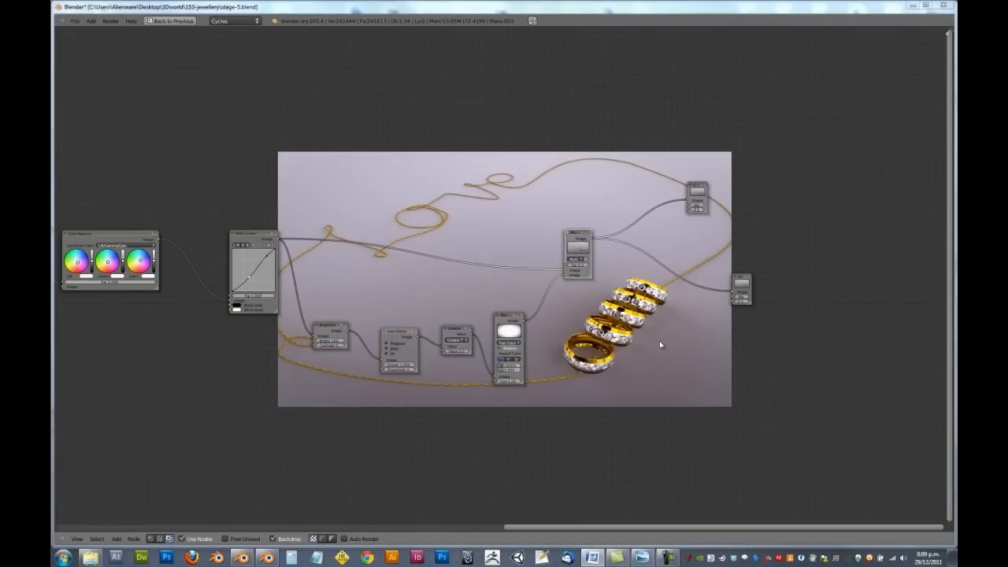
pyautogui.moveTo(660, 344); pyautogui.dragTo(640, 329, button='middle')
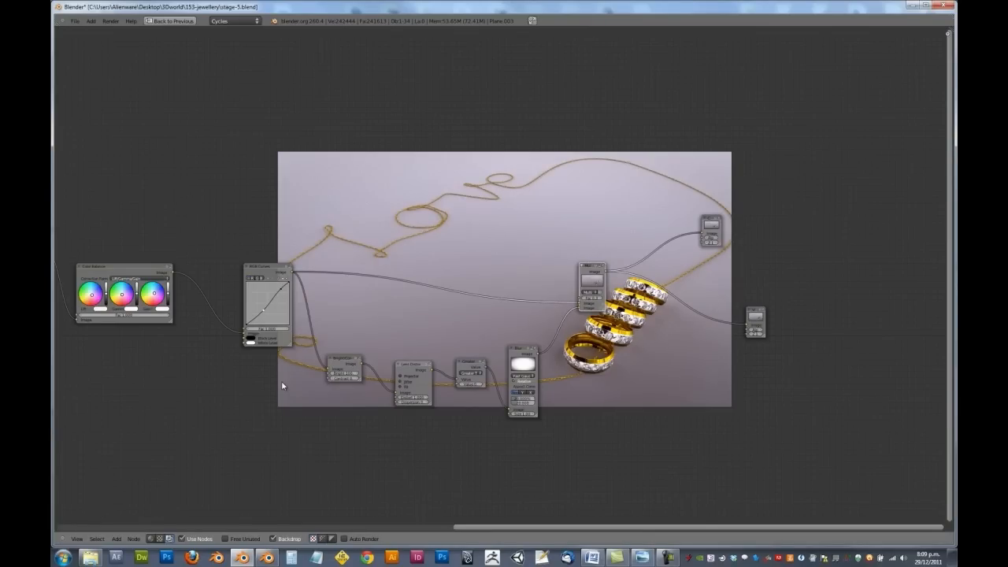
# Step: Un-maximize the node editor to restore the full compositing layout
pyautogui.hotkey('ctrl', 'Up')
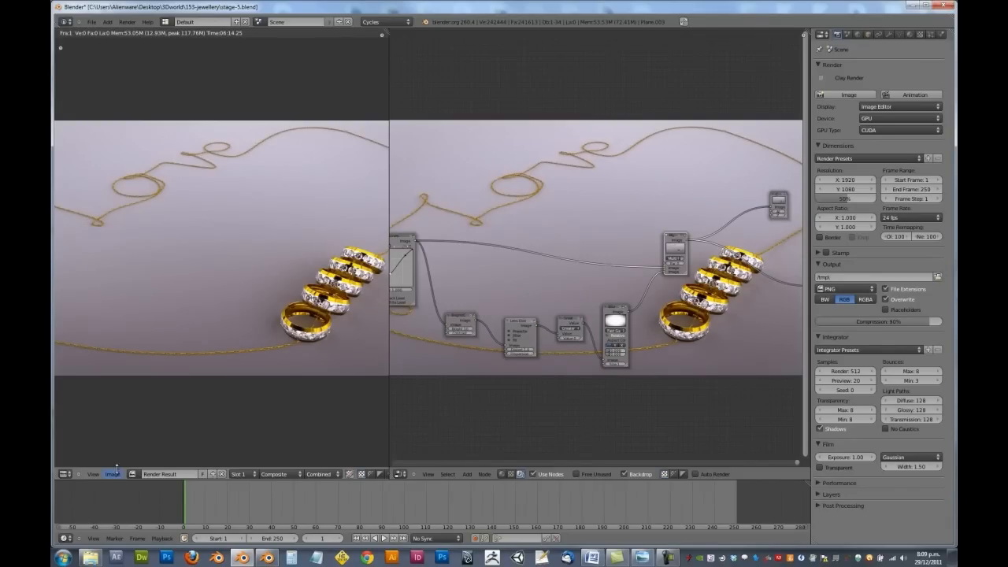
# Step: Save the render result as tutorial.png in the 153-jewellery folder
pyautogui.click(115, 474)
pyautogui.click(144, 437)
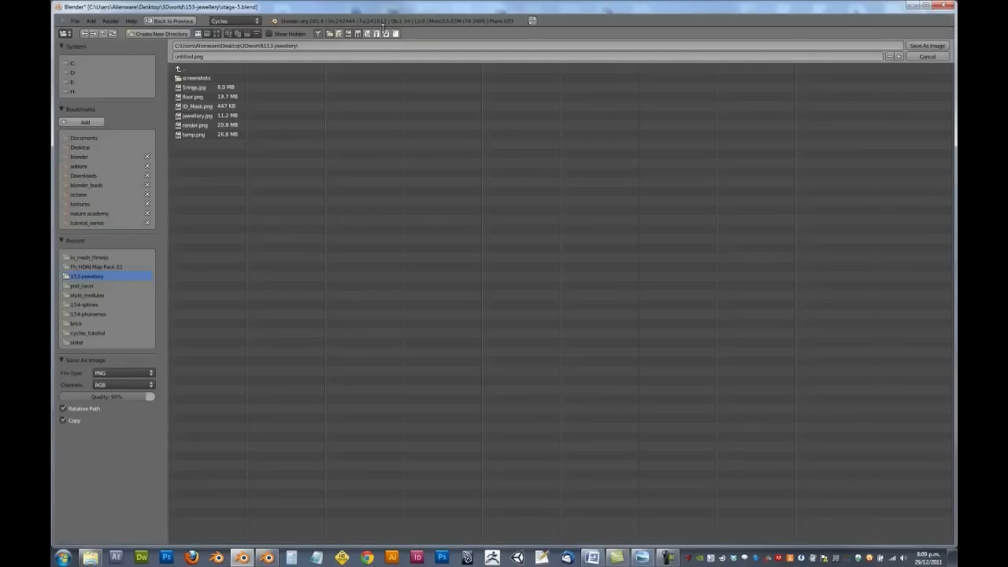
pyautogui.click(236, 57)
pyautogui.write('re')
pyautogui.press('Return')
pyautogui.click(911, 46)
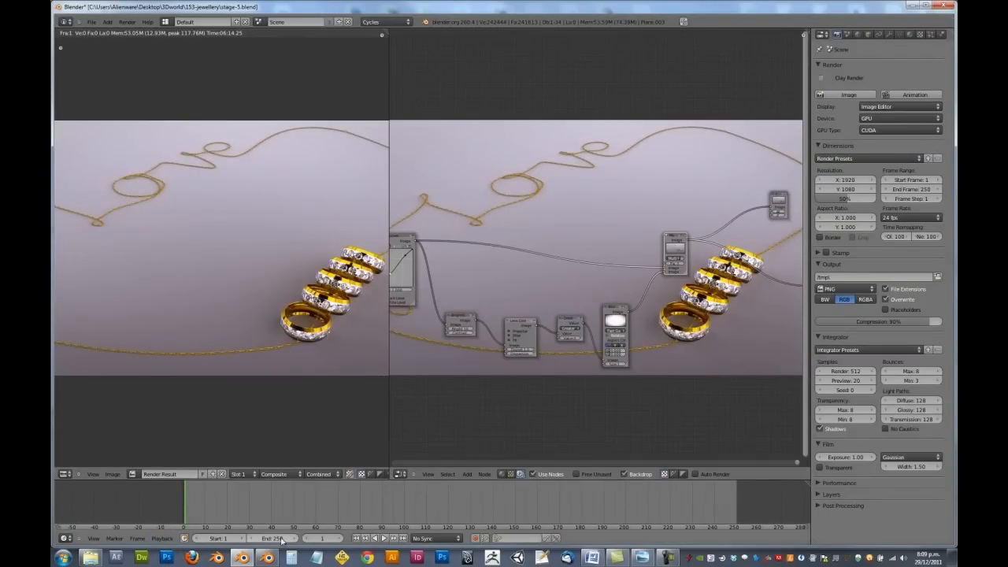
# Step: Launch Photoshop, dismiss the 3Dconnexion warning and bring up the Open dialog
pyautogui.click(175, 556)
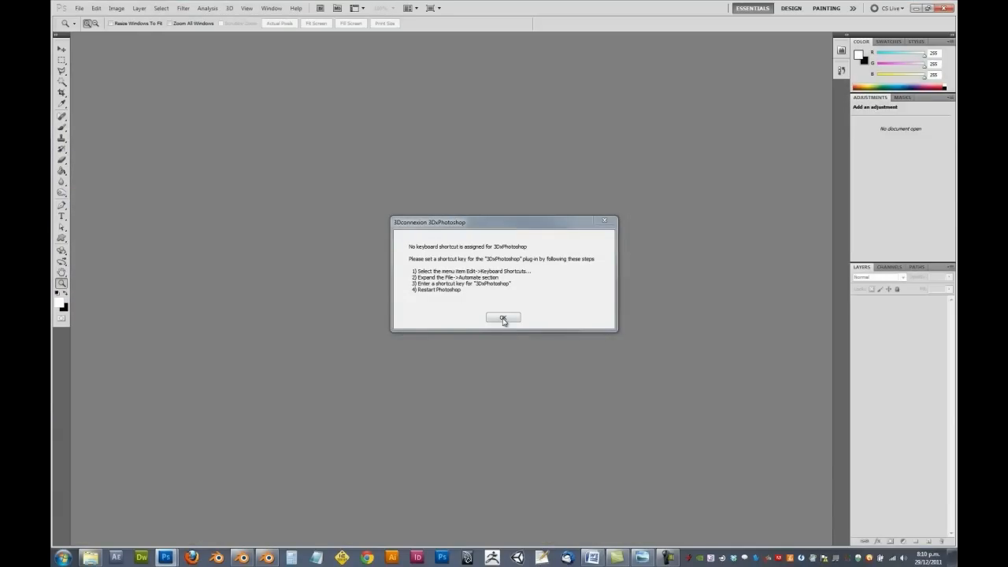
pyautogui.click(503, 318)
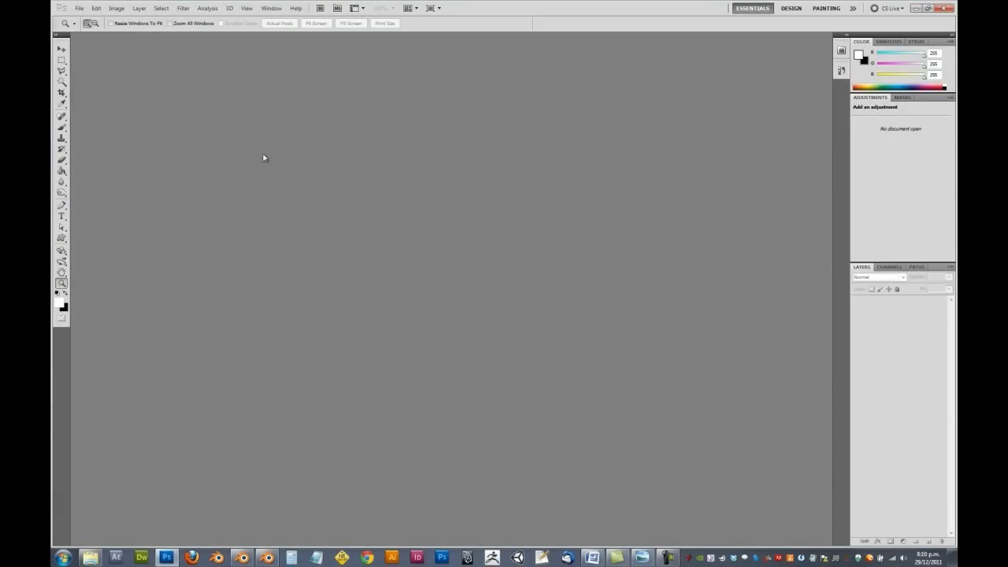
pyautogui.click(80, 9)
pyautogui.click(90, 27)
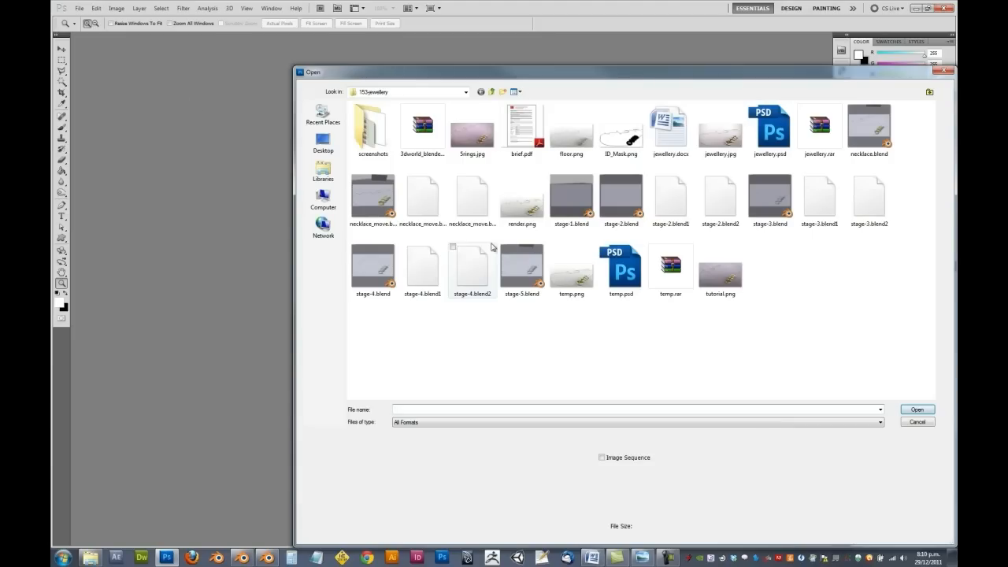
# Step: Open tutorial.png, the rendered gold rings image, as a new document
pyautogui.click(734, 281)
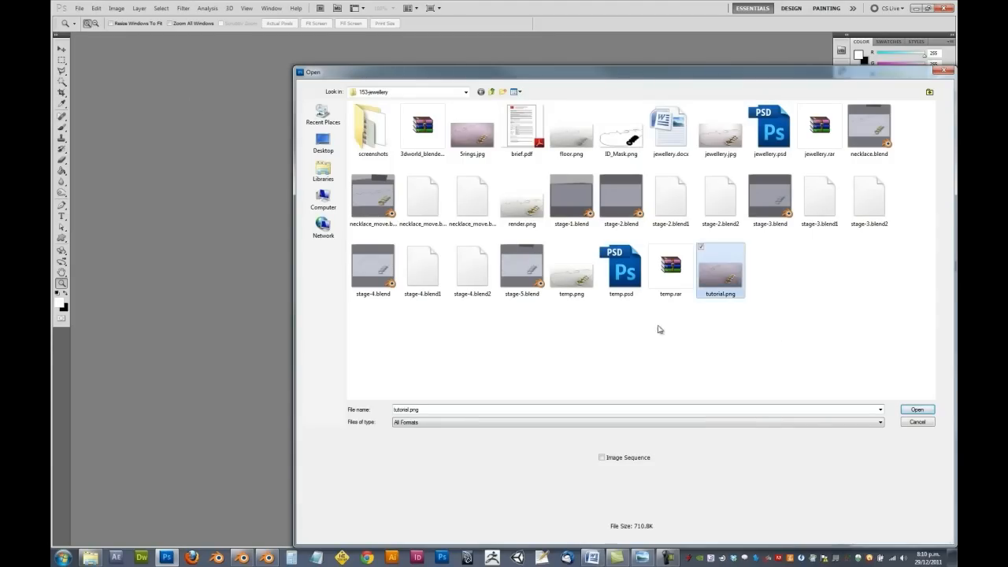
pyautogui.press('Return')
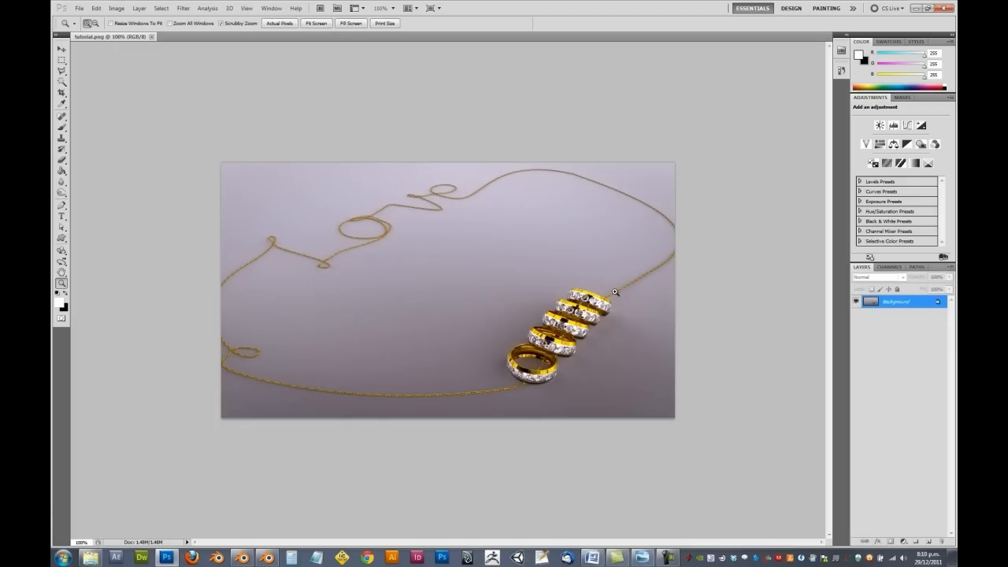
# Step: Add an empty layer above Background, choose the Brush tool and load Assorted Brushes, replacing the current set
pyautogui.click(929, 541)
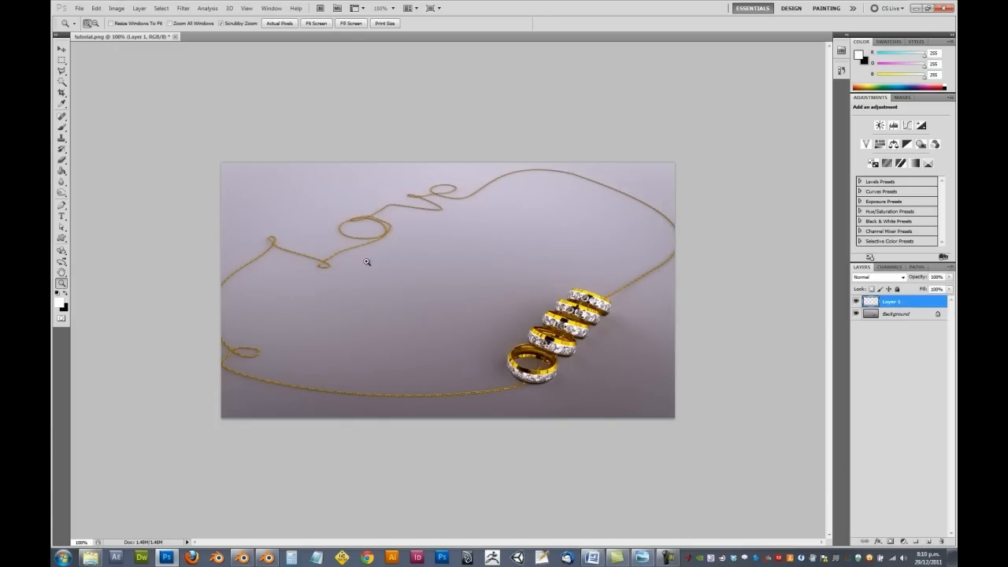
pyautogui.press('b')
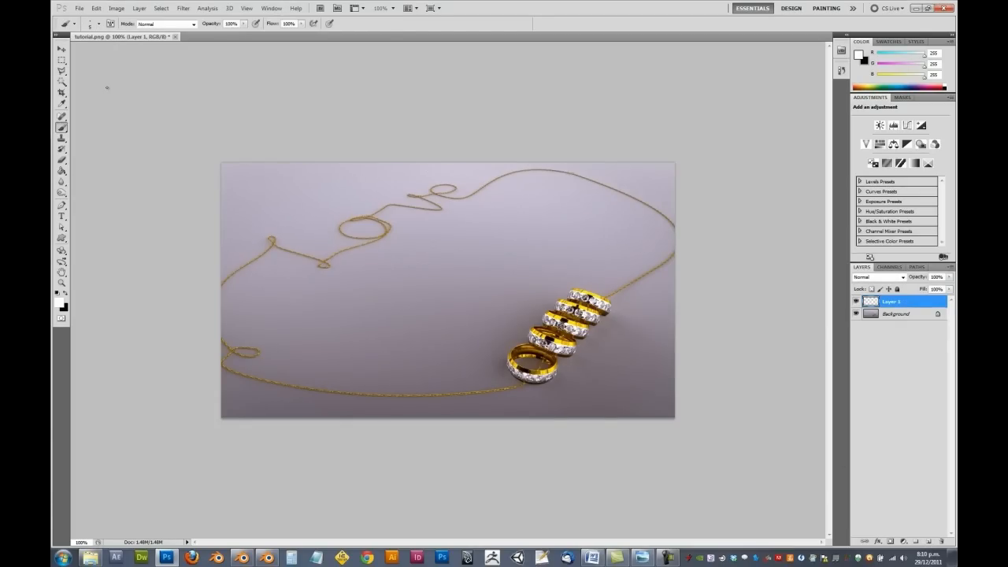
pyautogui.click(98, 24)
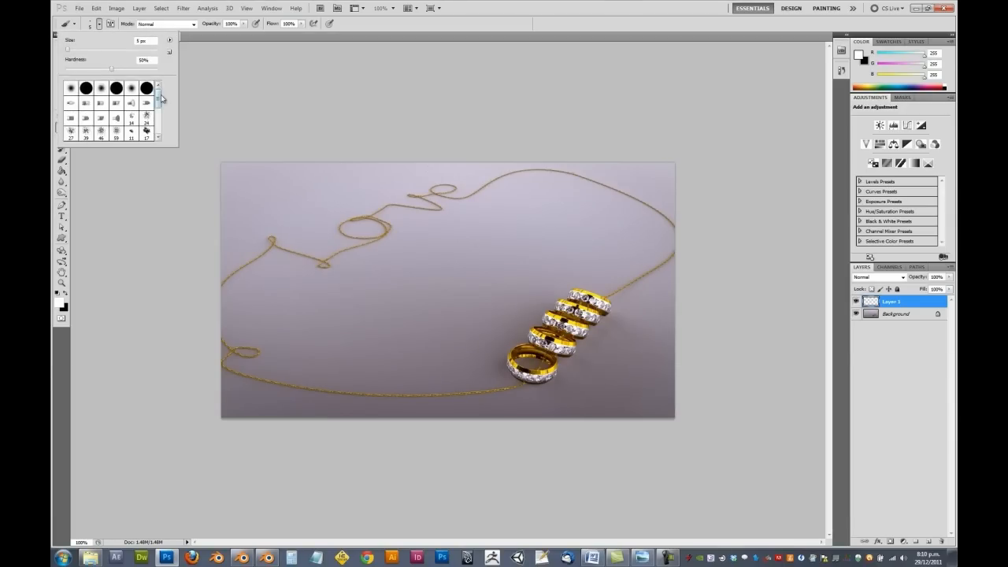
pyautogui.moveTo(159, 96); pyautogui.dragTo(159, 103)
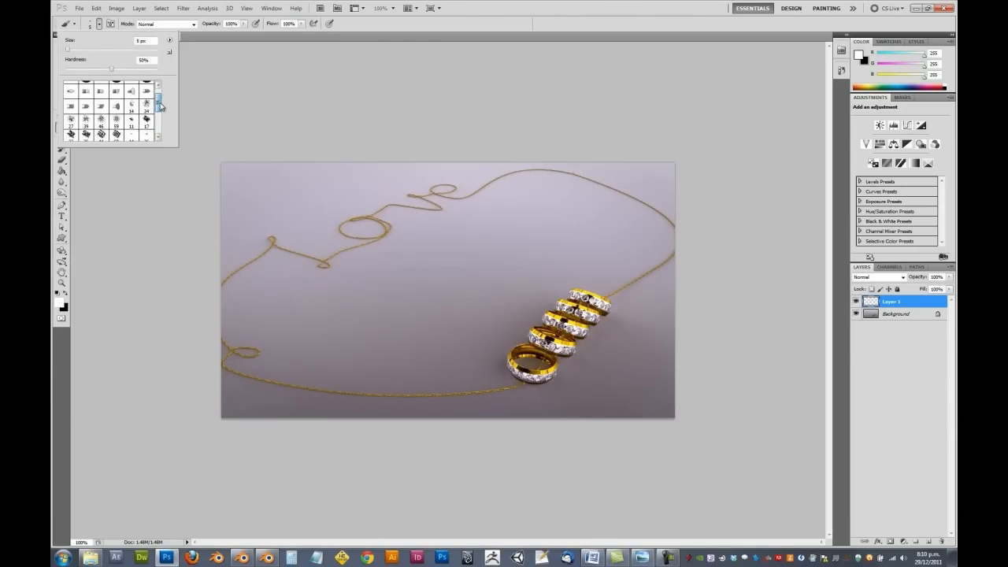
pyautogui.click(170, 40)
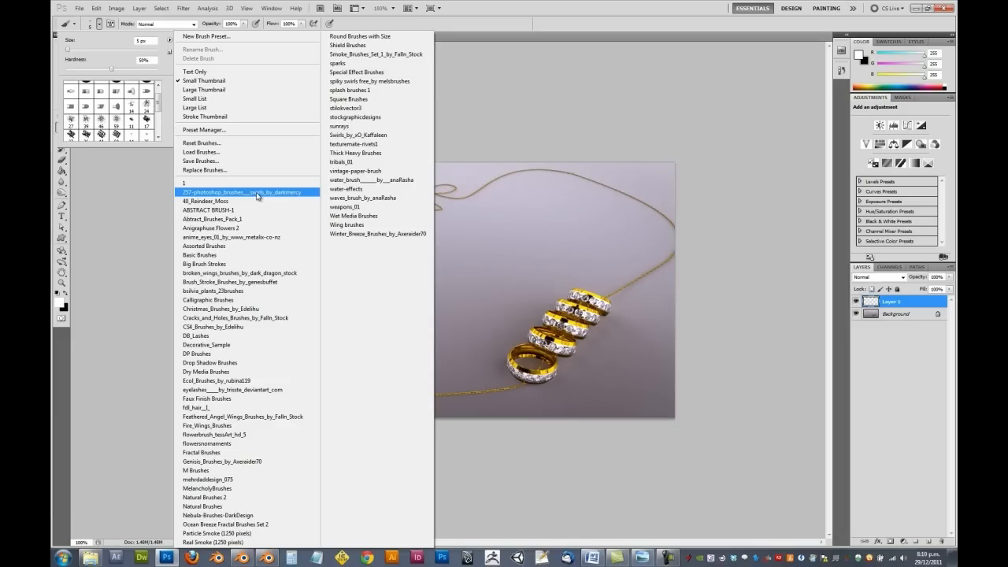
pyautogui.click(246, 245)
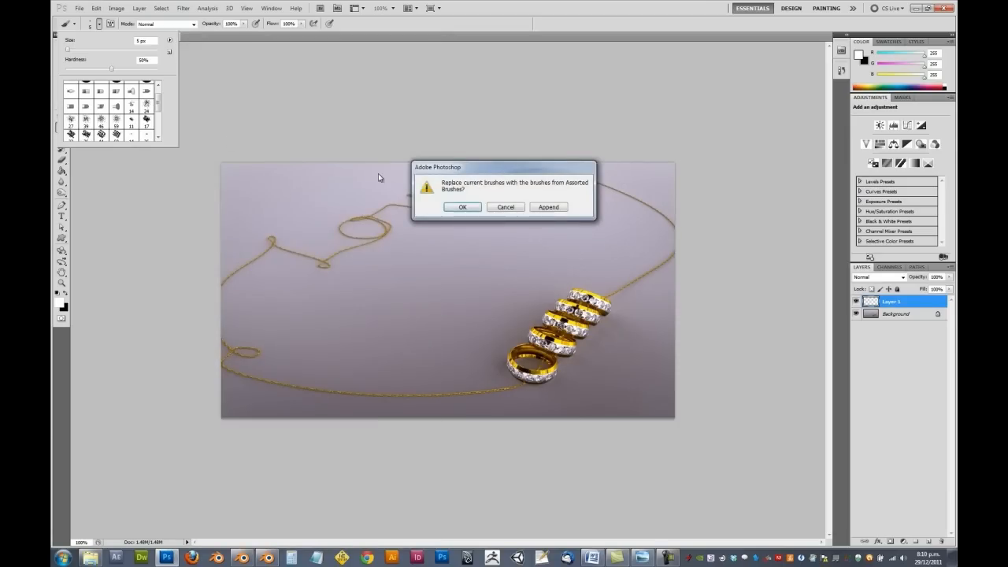
pyautogui.click(472, 208)
pyautogui.moveTo(159, 120); pyautogui.dragTo(159, 103)
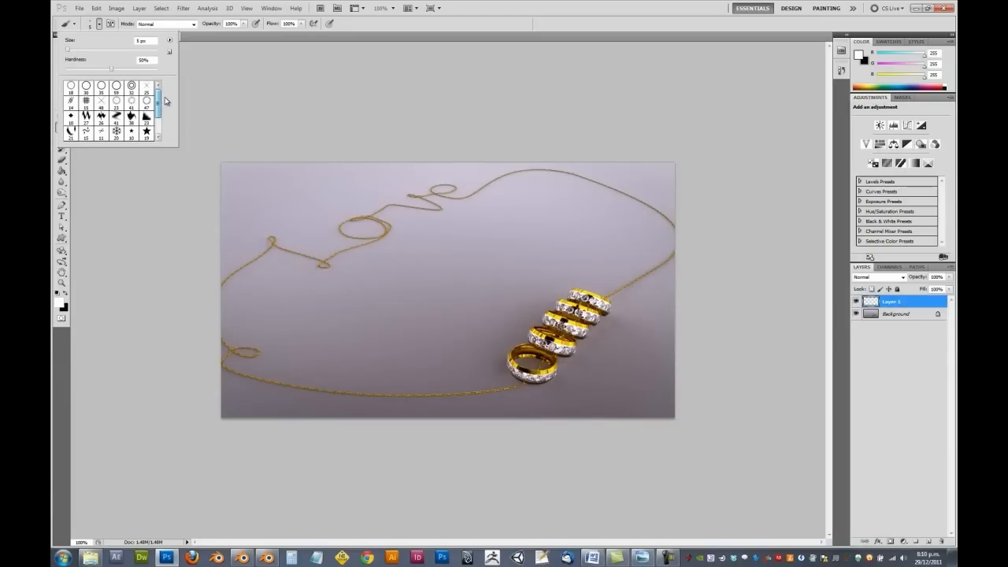
# Step: Select the 48 px sparkle preset and shrink the brush for a small sparkle
pyautogui.click(106, 101)
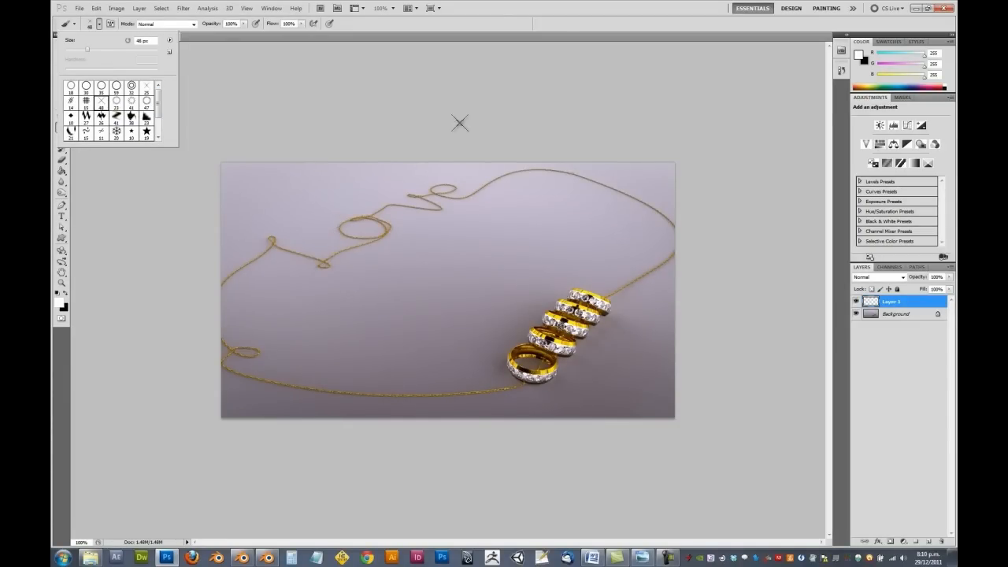
pyautogui.click(556, 15)
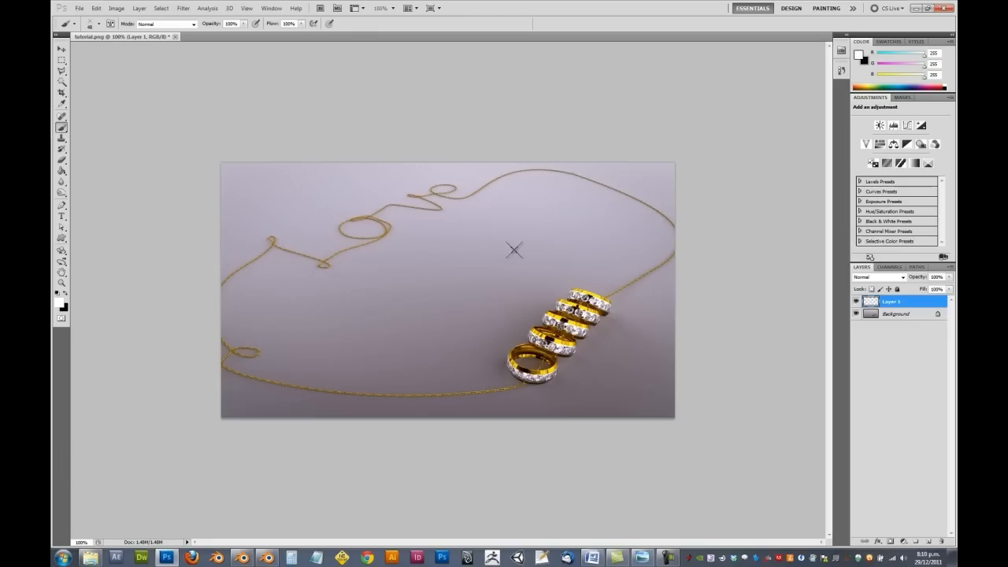
pyautogui.press('[')
pyautogui.press('[')
pyautogui.keyDown('alt'); pyautogui.scroll(5, 570, 275); pyautogui.keyUp('alt')
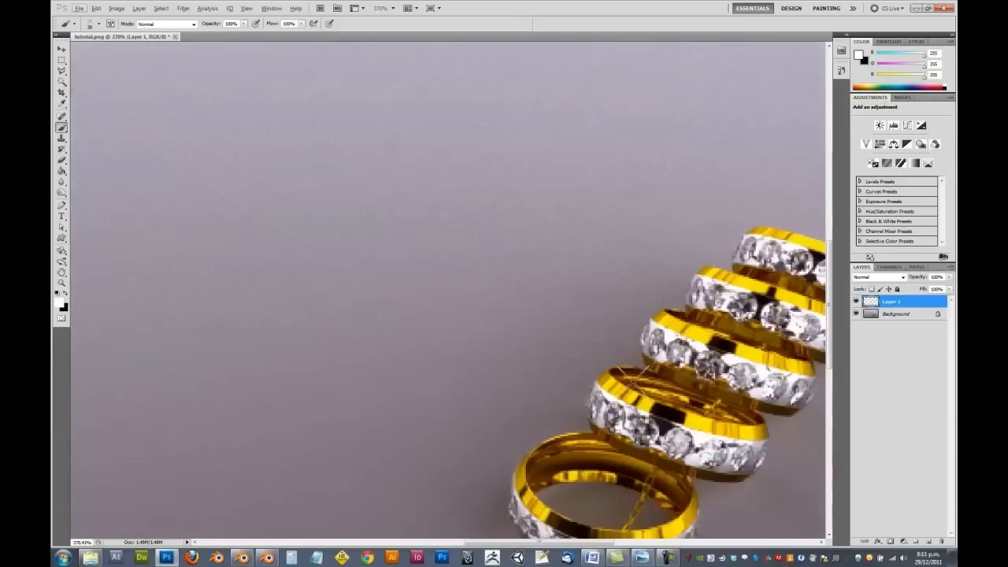
pyautogui.keyDown('ctrl'); pyautogui.hscroll(2, 578, 358); pyautogui.keyUp('ctrl')
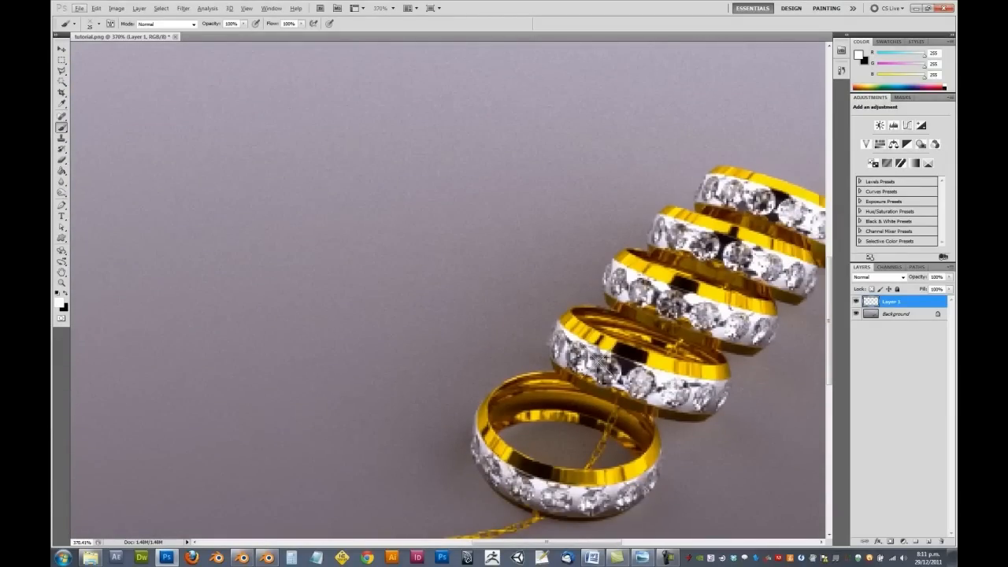
pyautogui.press('[')
# Step: Stamp one white four-pointed sparkle on the new layer left of the rings
pyautogui.click(402, 252)
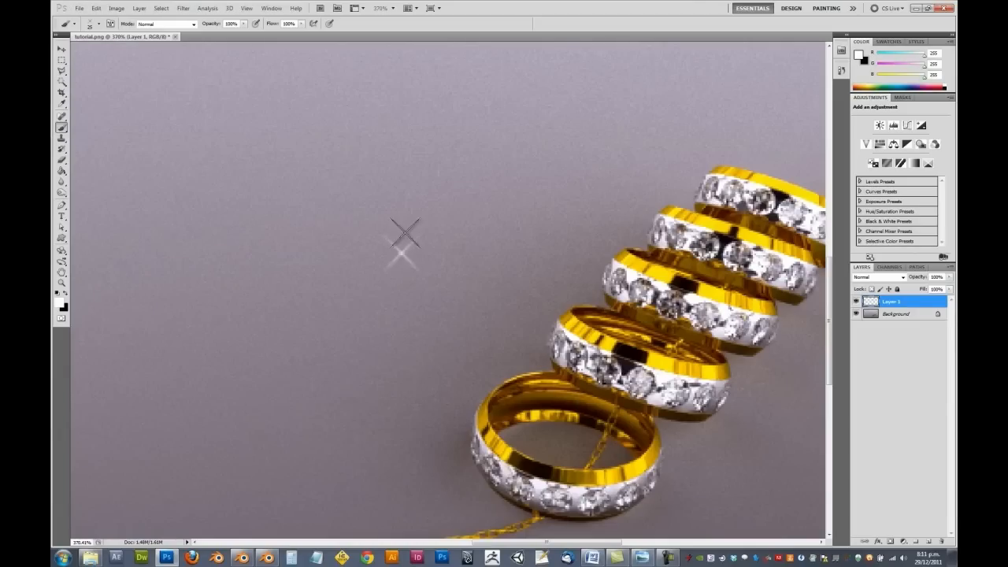
pyautogui.click(97, 24)
pyautogui.click(102, 26)
# Step: Rotate the sparkle brush tip to a 45° angle and close the Brush settings panel
pyautogui.click(271, 8)
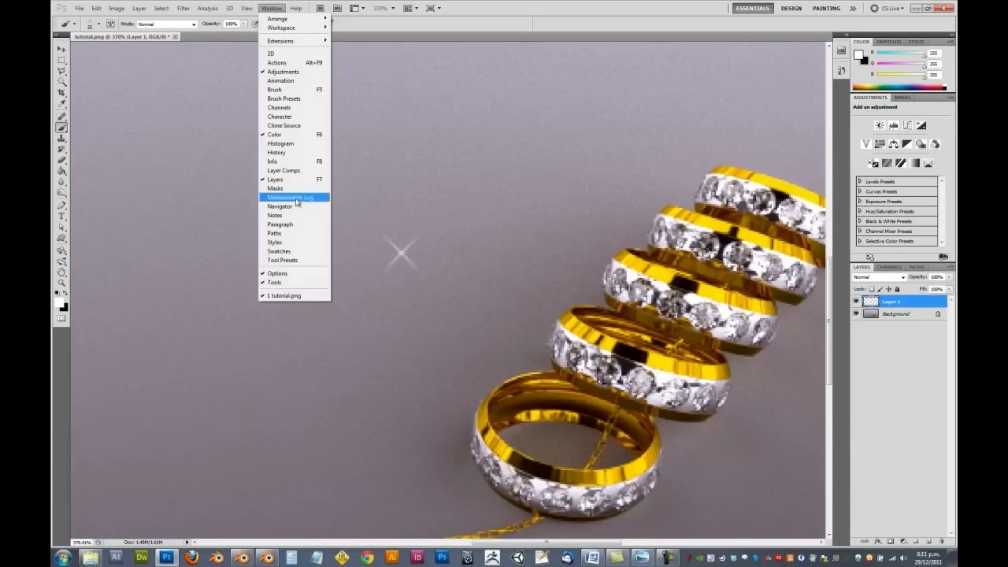
pyautogui.press('Escape')
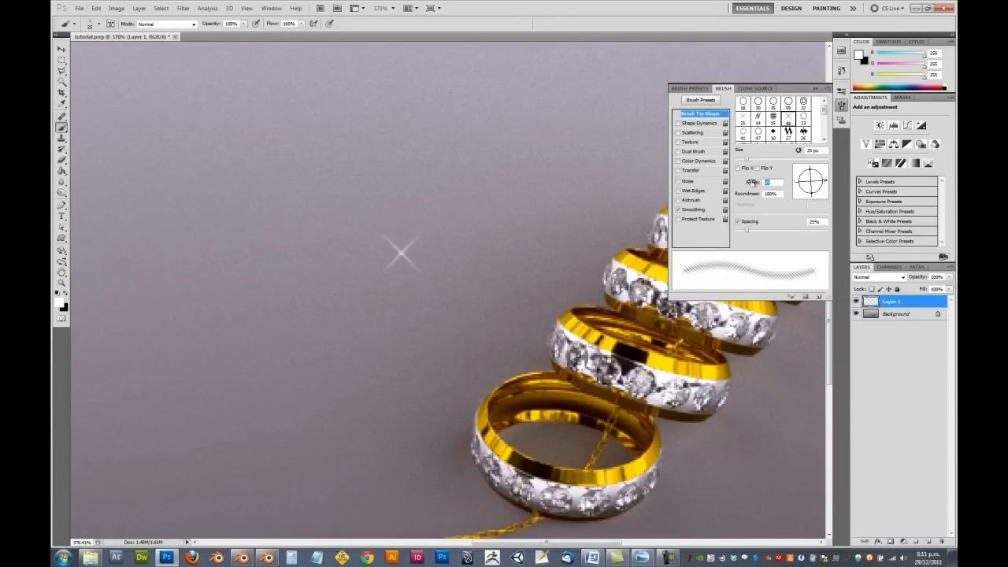
pyautogui.write('45')
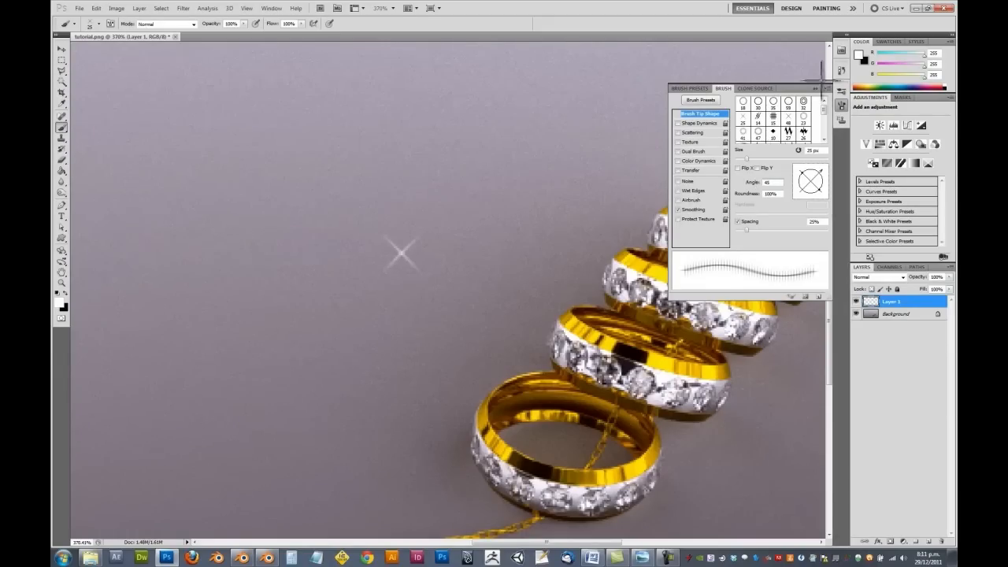
pyautogui.click(819, 87)
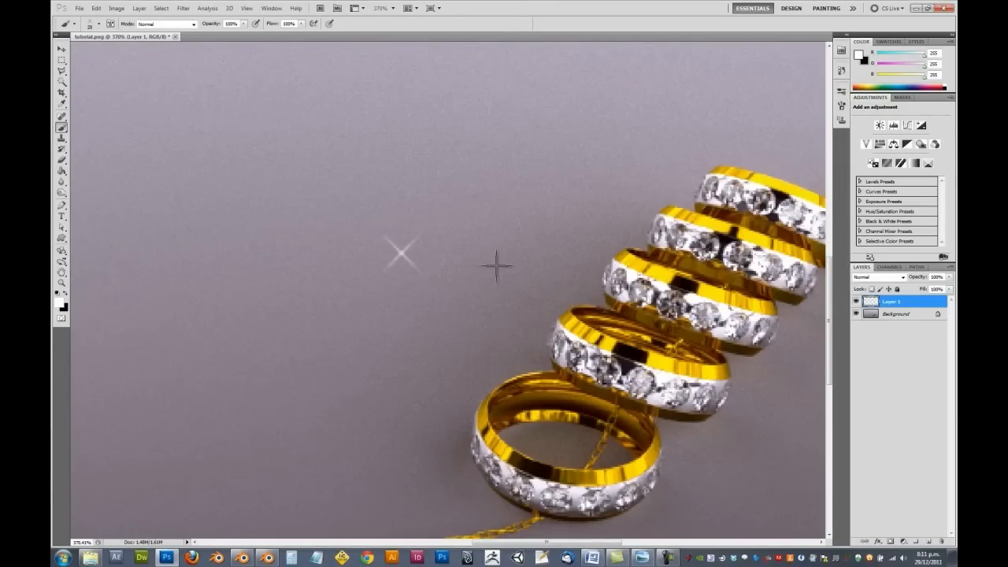
# Step: Paint a bright centre dab and drag vertical and horizontal rays through the sparkle, undoing a stray dot
pyautogui.press('[')
pyautogui.click(401, 253)
pyautogui.moveTo(402, 236)
pyautogui.mouseDown()
pyautogui.moveTo(401, 271)
pyautogui.moveTo(418, 254)
pyautogui.mouseUp()
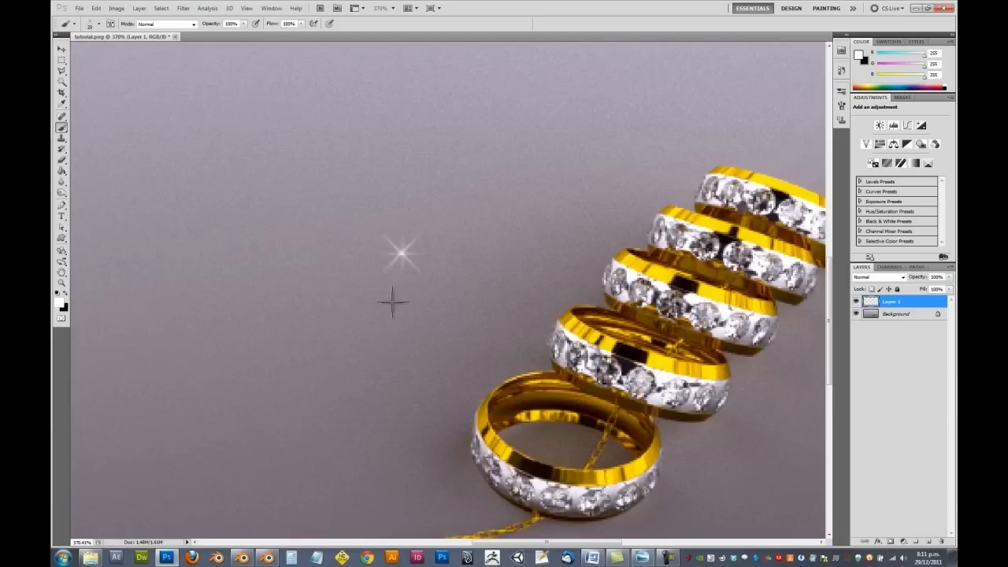
pyautogui.press('[')
pyautogui.click(400, 252)
pyautogui.hotkey('ctrl', 'z')
# Step: Try stamping larger sparkles at size 50 and 40 over the centre, undoing each attempt
pyautogui.press(']')
pyautogui.press(']')
pyautogui.press(']')
pyautogui.press(']')
pyautogui.press(']')
pyautogui.press(']')
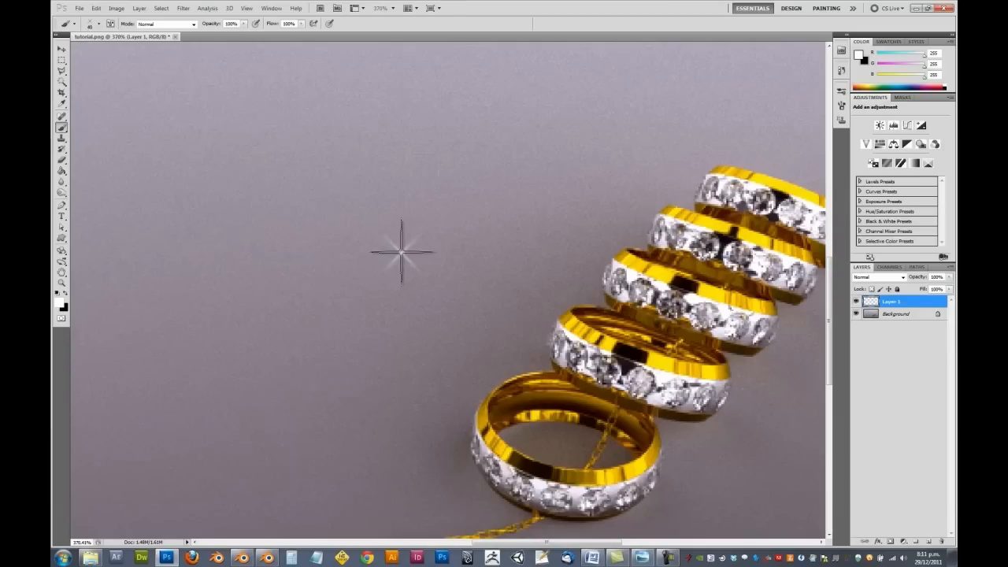
pyautogui.click(400, 236)
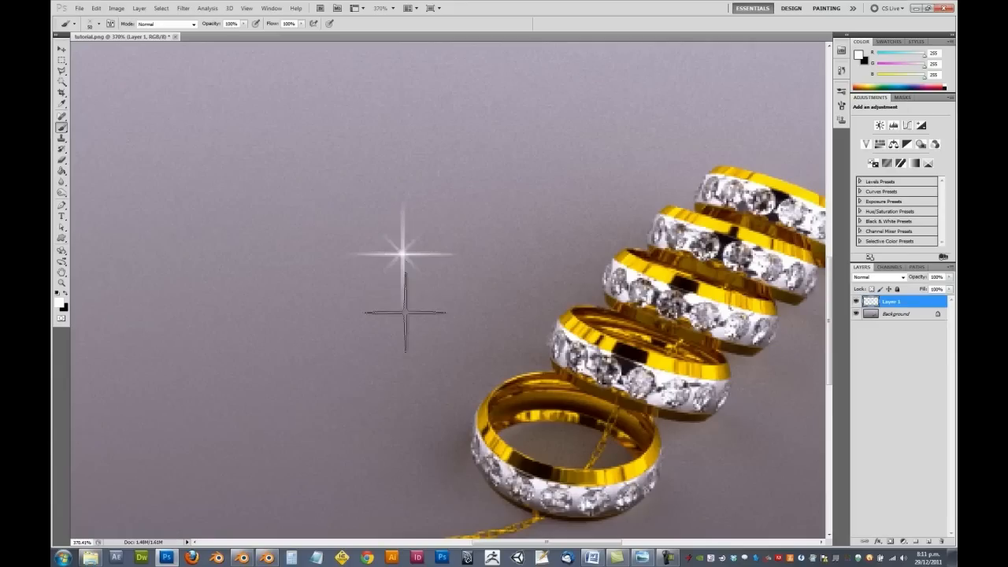
pyautogui.hotkey('ctrl', 'z')
pyautogui.click(400, 256)
pyautogui.press('[')
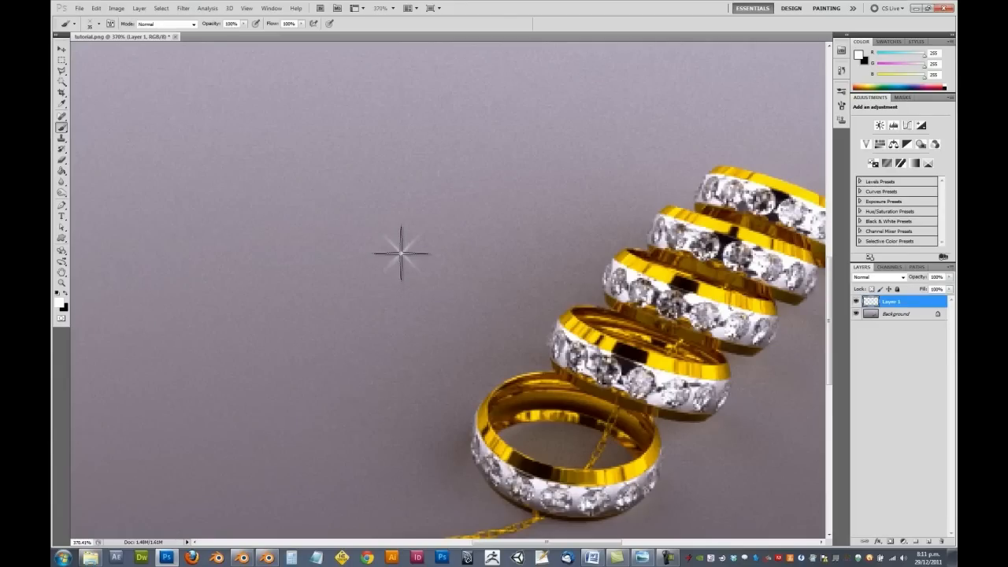
pyautogui.click(400, 261)
pyautogui.hotkey('ctrl', 'z')
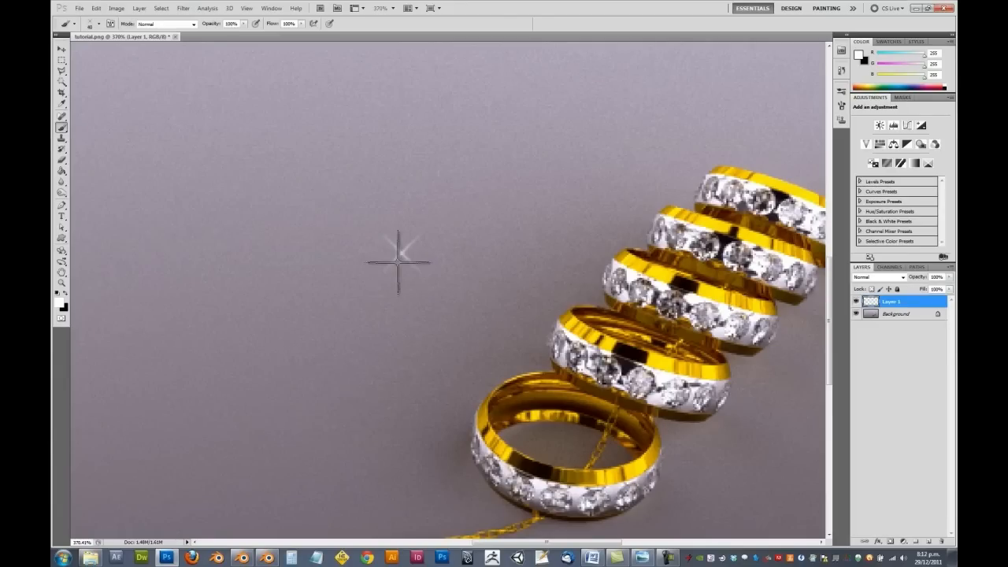
# Step: Restamp at around size 30 until a brighter eight-point star with a glowing centre sits over the first sparkle
pyautogui.press('[')
pyautogui.click(401, 256)
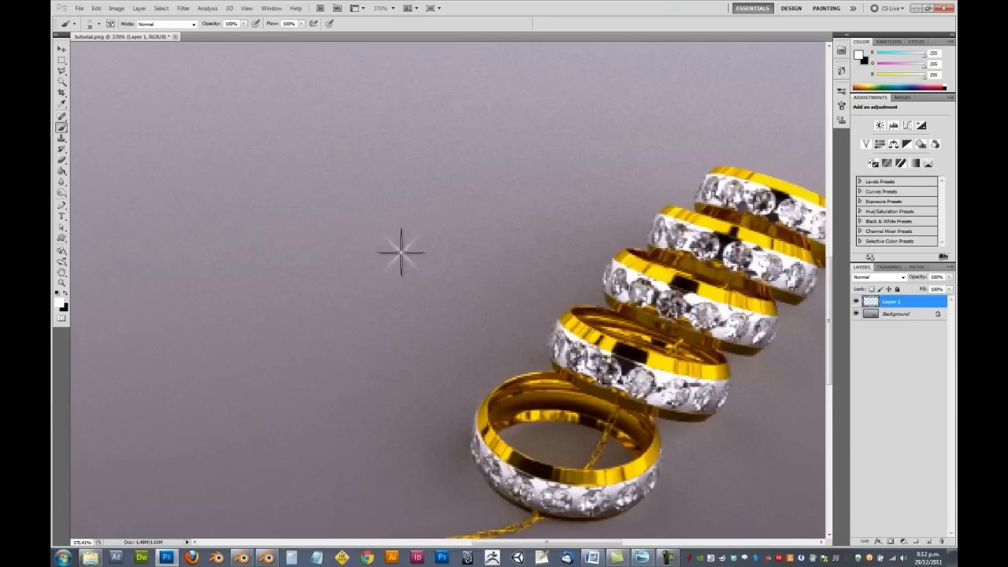
pyautogui.click(401, 254)
pyautogui.hotkey('ctrl', 'z')
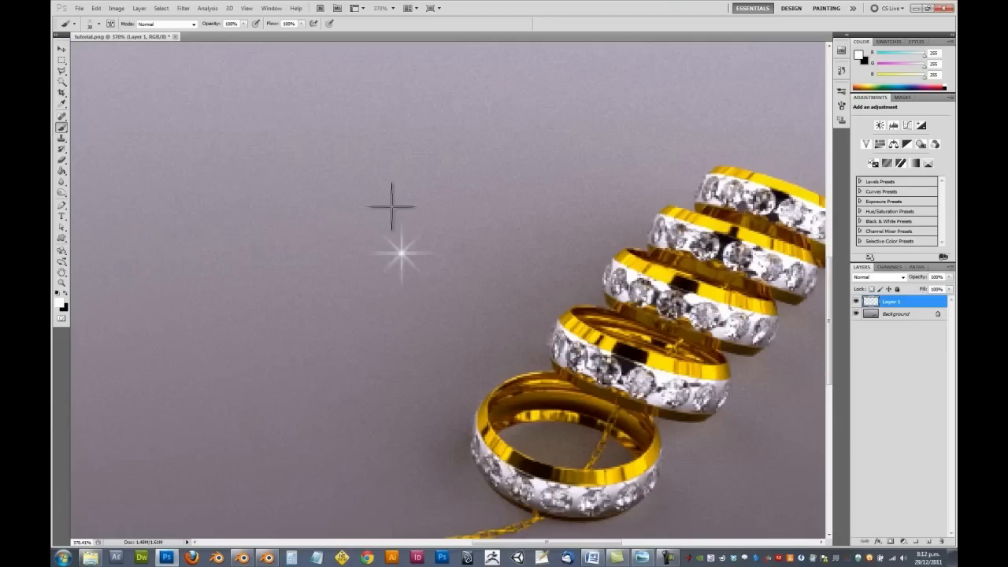
pyautogui.click(401, 254)
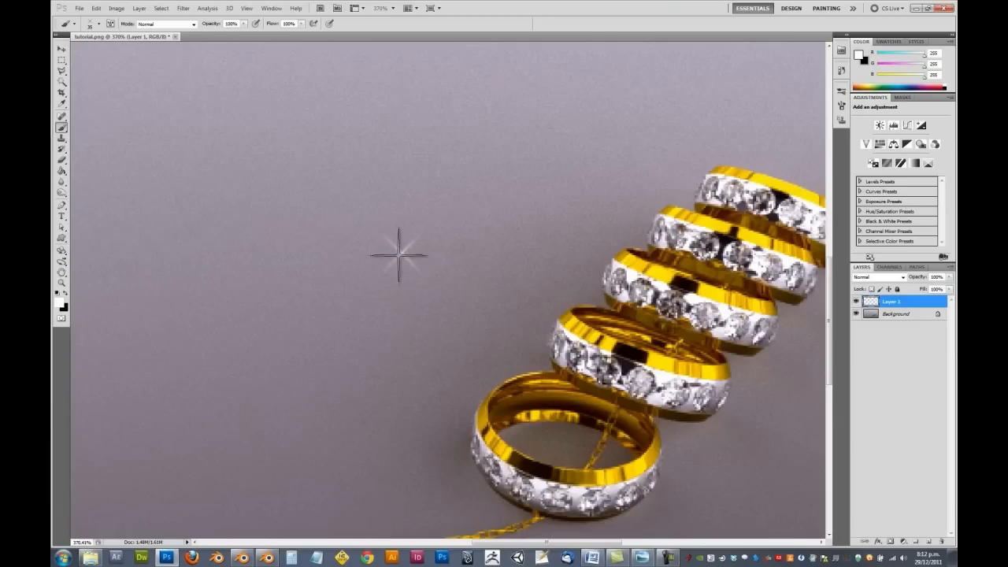
# Step: Free Transform the sparkle down to about 40% and move it onto the rings
pyautogui.press('v')
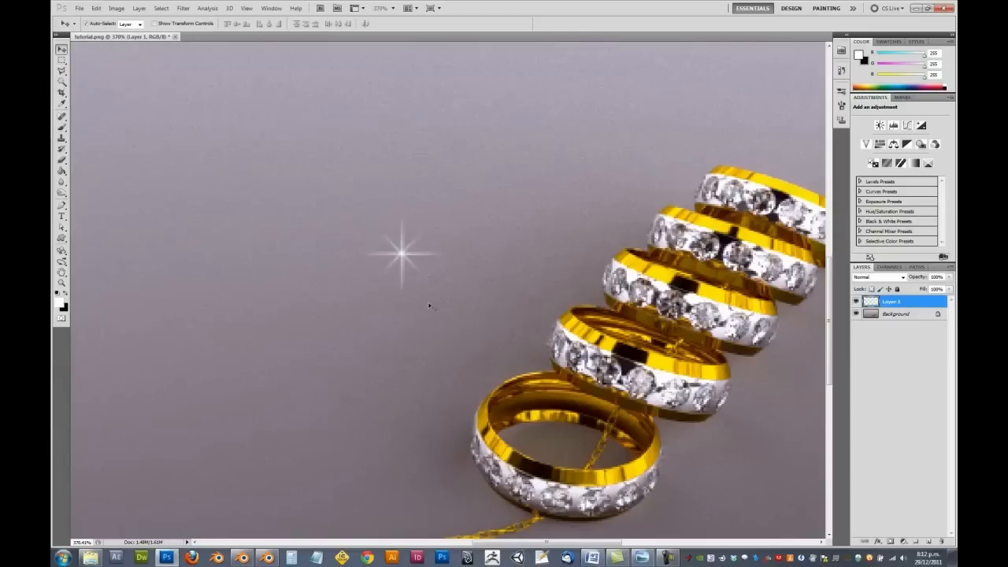
pyautogui.hotkey('ctrl', 't')
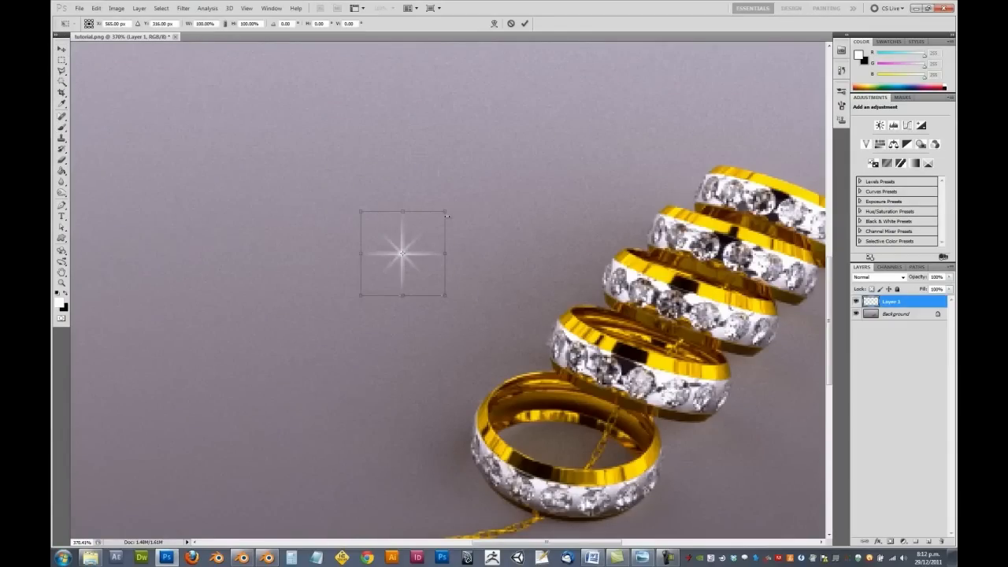
pyautogui.keyDown('alt'); pyautogui.keyDown('shift'); pyautogui.moveTo(446, 213); pyautogui.dragTo(422, 235); pyautogui.keyUp('shift'); pyautogui.keyUp('alt')
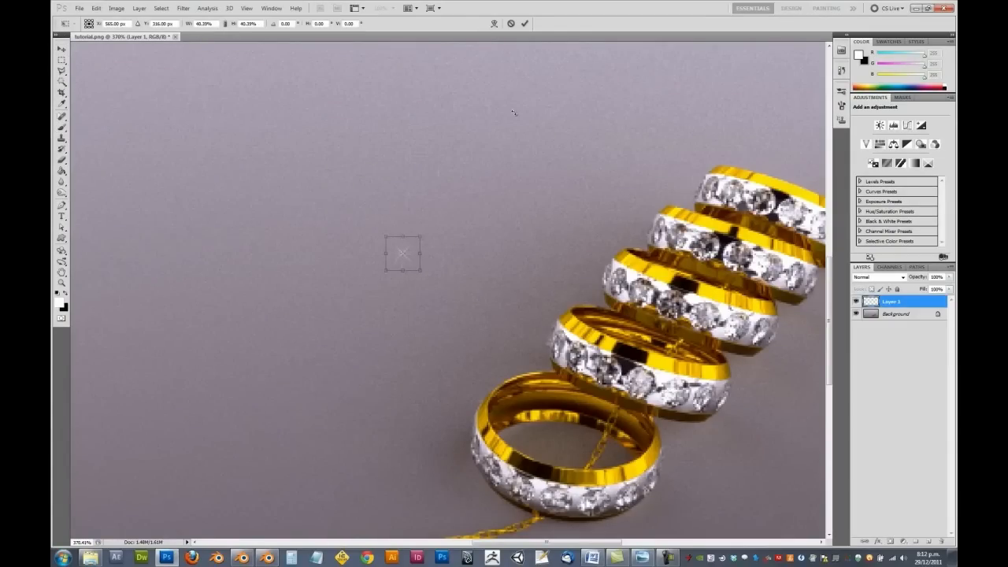
pyautogui.click(525, 23)
pyautogui.moveTo(407, 256)
pyautogui.mouseDown()
pyautogui.moveTo(425, 343)
pyautogui.moveTo(591, 509)
pyautogui.mouseUp()
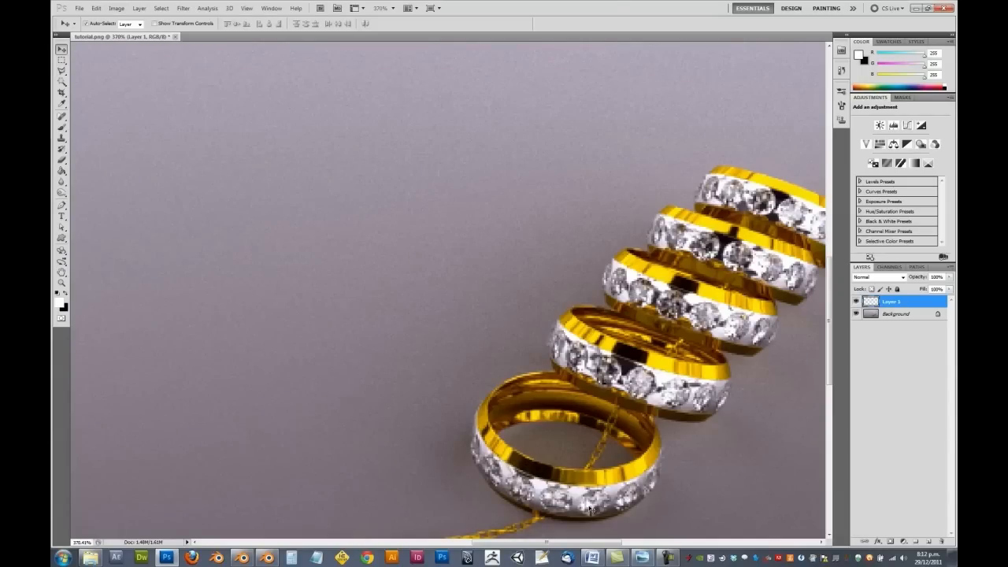
# Step: Duplicate the sparkle layer with Ctrl+J into several copies, moving one onto the second ring
pyautogui.hotkey('ctrl', 'j')
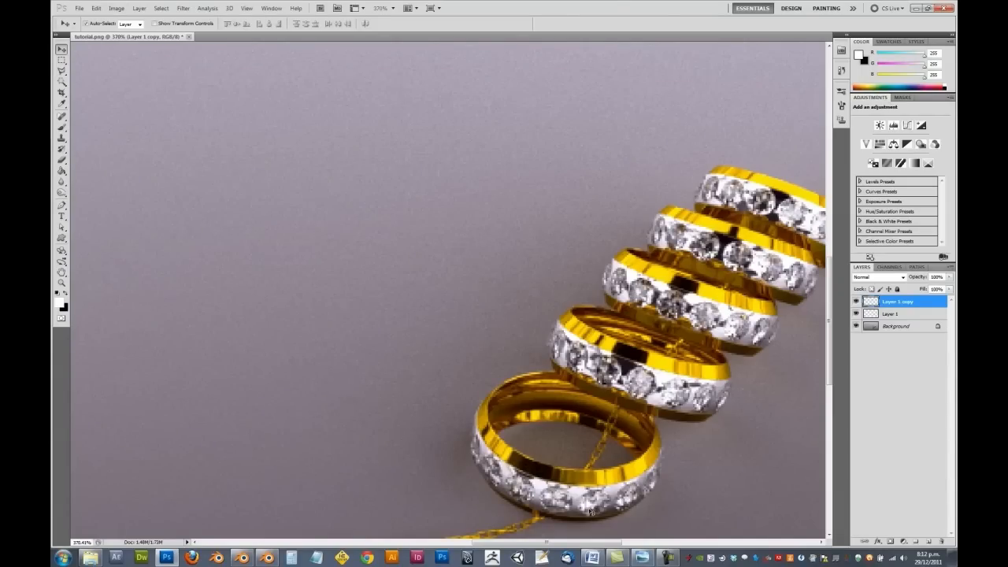
pyautogui.moveTo(640, 428); pyautogui.dragTo(666, 401)
pyautogui.hotkey('ctrl', 'j')
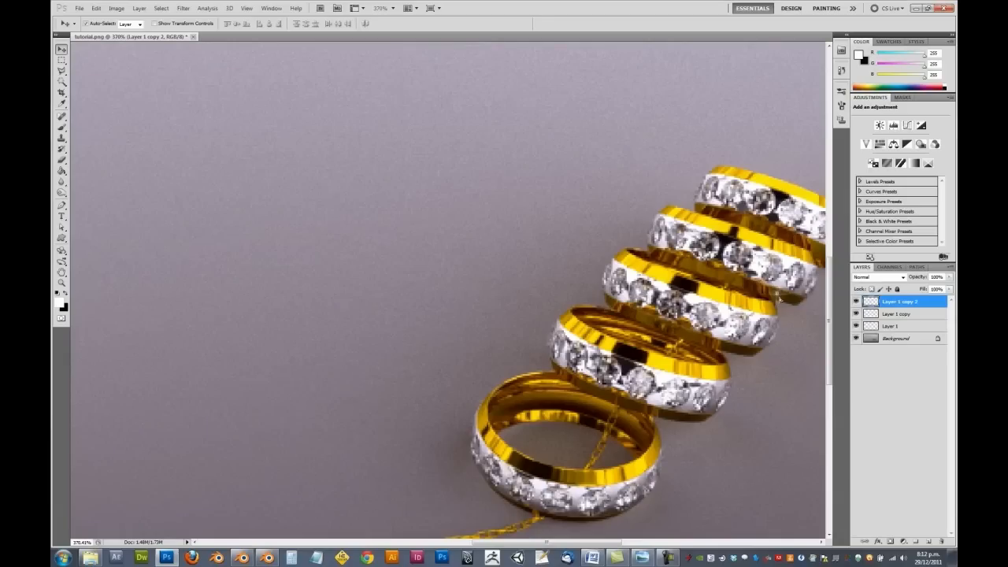
pyautogui.hotkey('ctrl', 'j')
pyautogui.hotkey('ctrl', 'j')
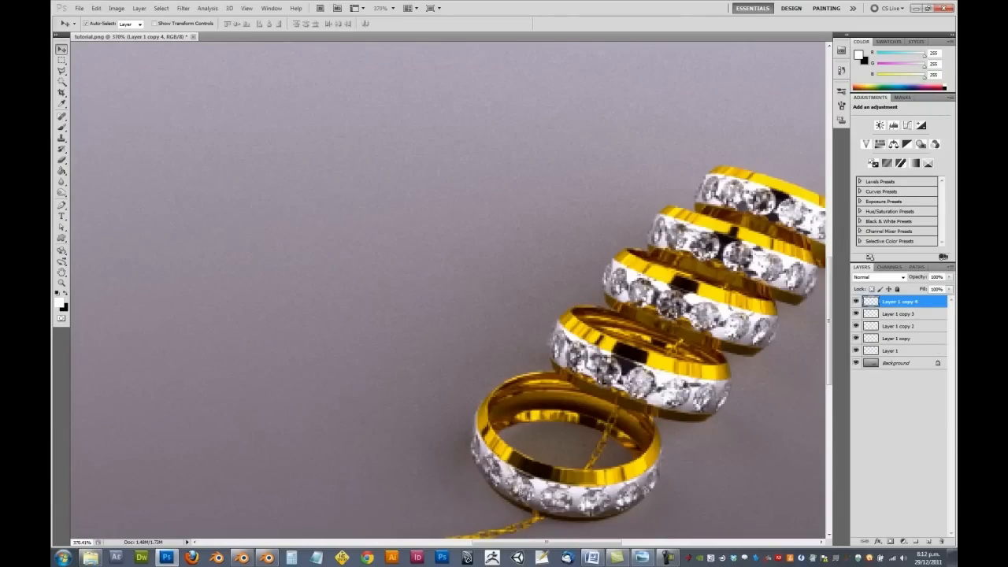
pyautogui.hotkey('ctrl', 'j')
# Step: Scale the newest sparkle copy down to about 62% with Free Transform
pyautogui.hotkey('ctrl', 't')
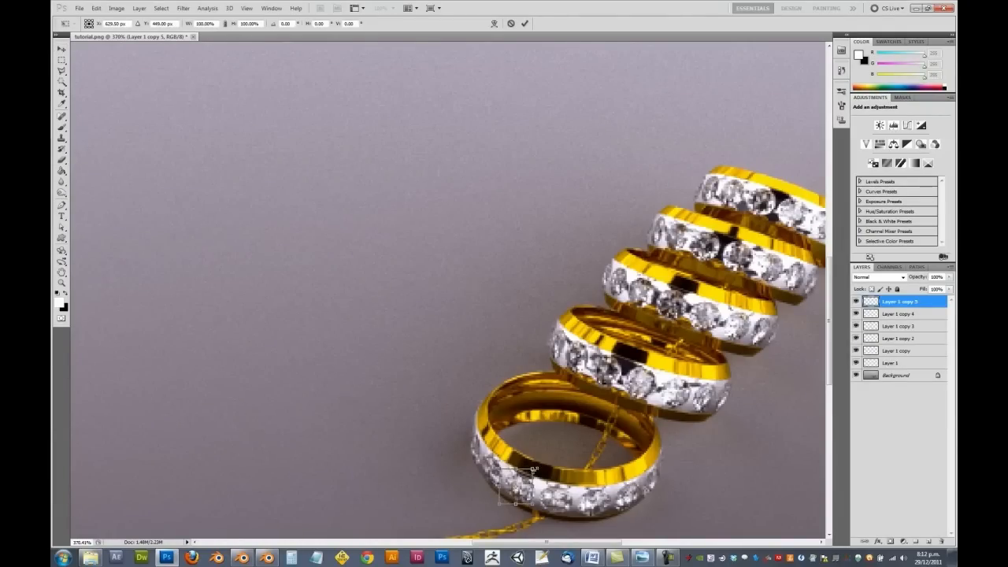
pyautogui.keyDown('shift'); pyautogui.moveTo(537, 467); pyautogui.dragTo(531, 473); pyautogui.keyUp('shift')
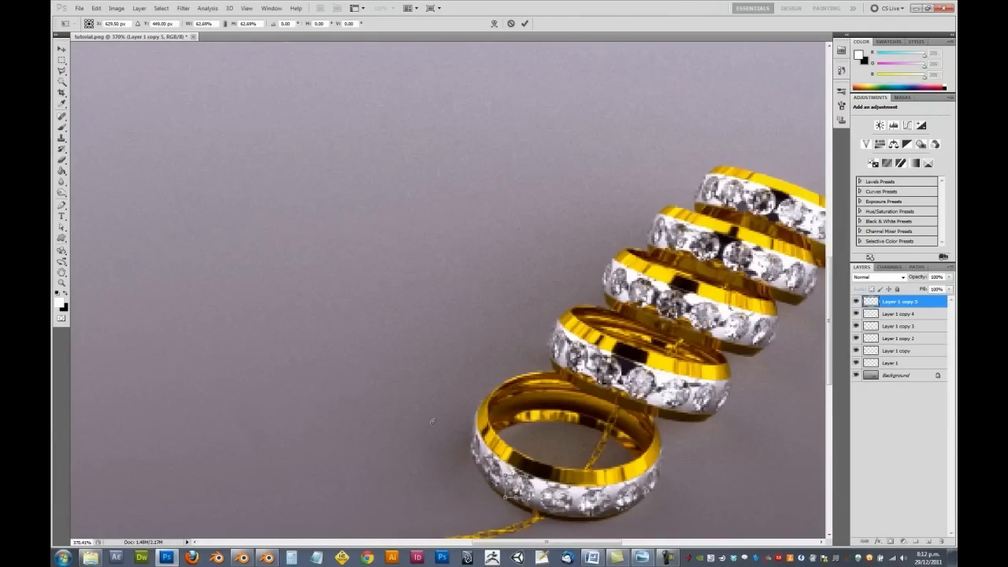
pyautogui.click(524, 23)
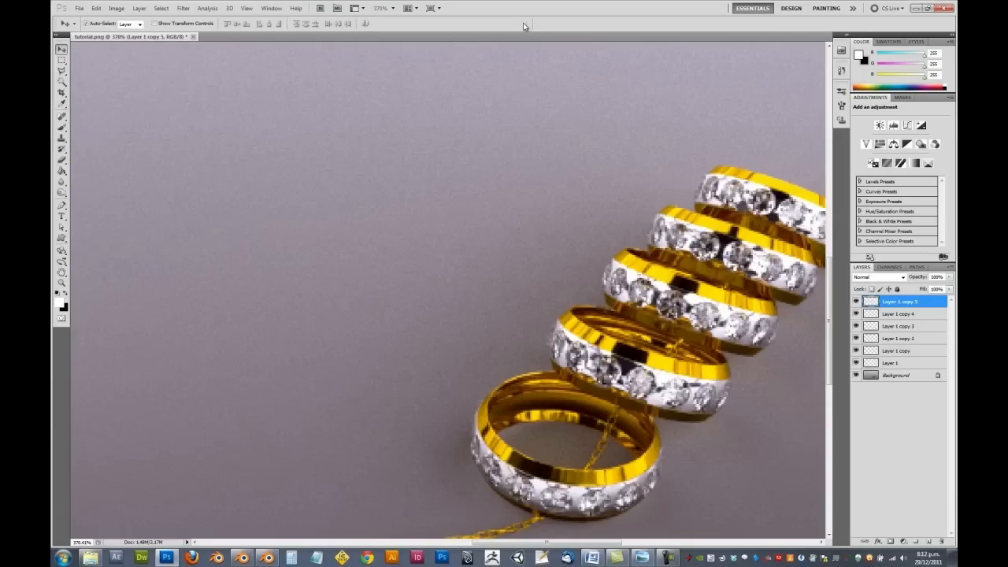